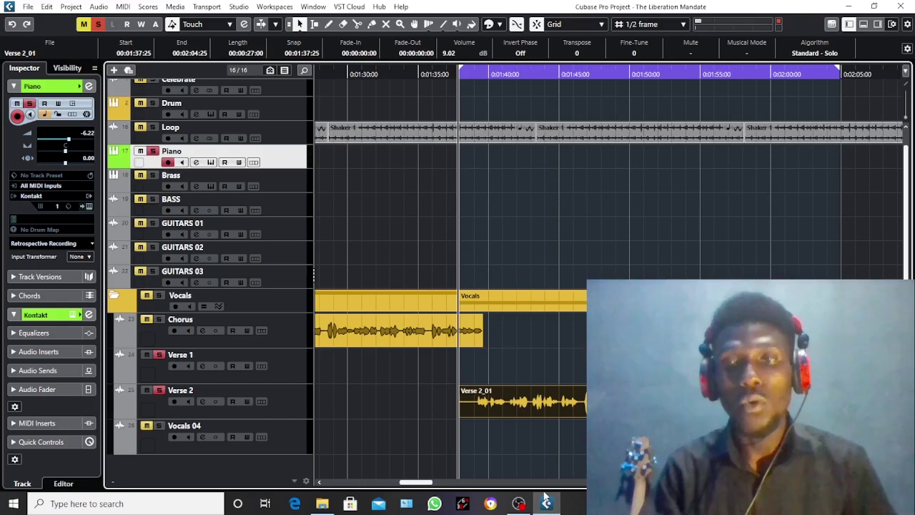
Bypass the whole channel strip in the Verse 1 track's channel settings and close the settings.
mouse_move(547, 505)
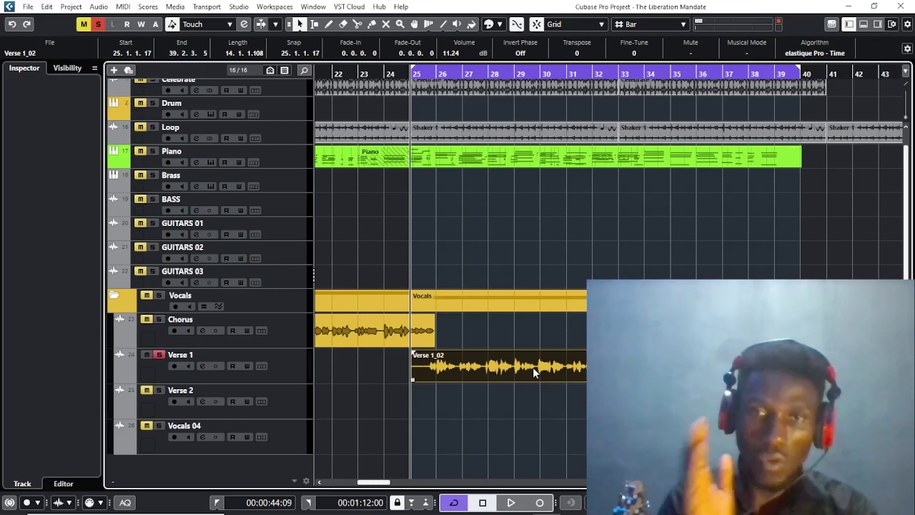
key(e)
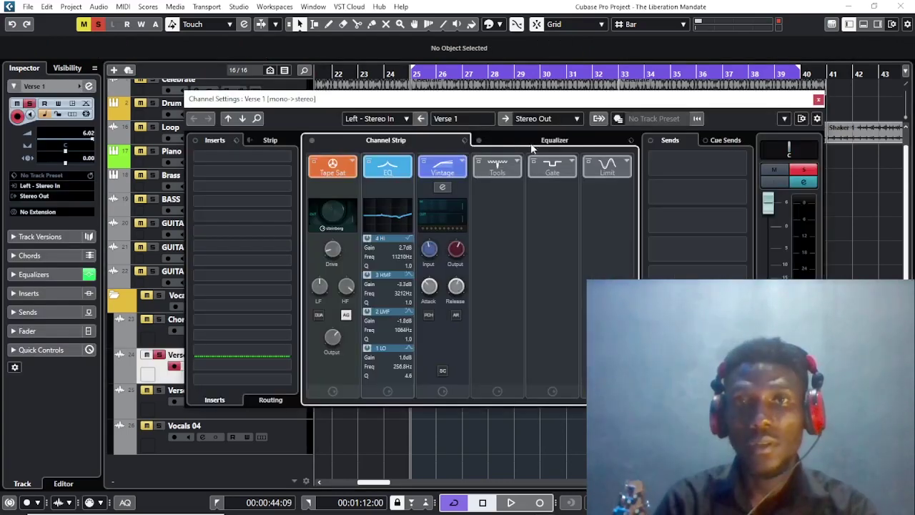
click(312, 140)
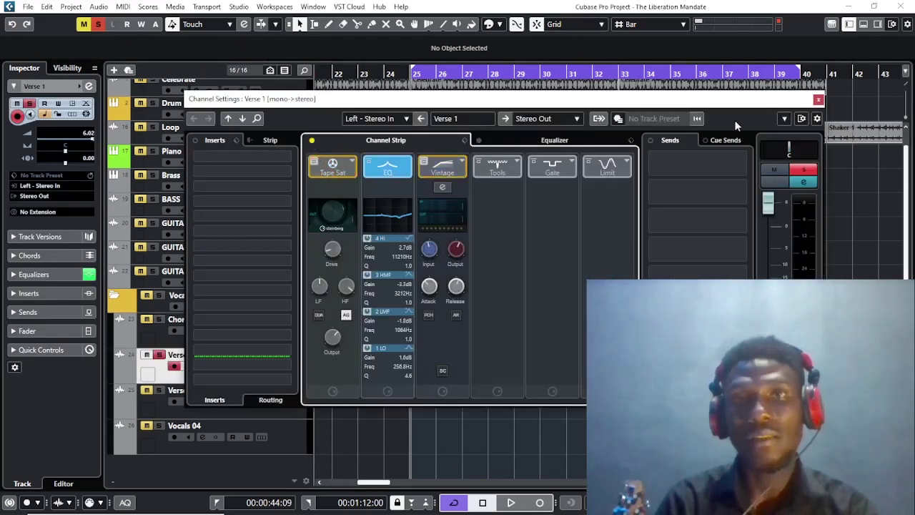
click(818, 100)
Play back the Verse 1_02 vocal event and bring in the Piano track during playback.
click(557, 370)
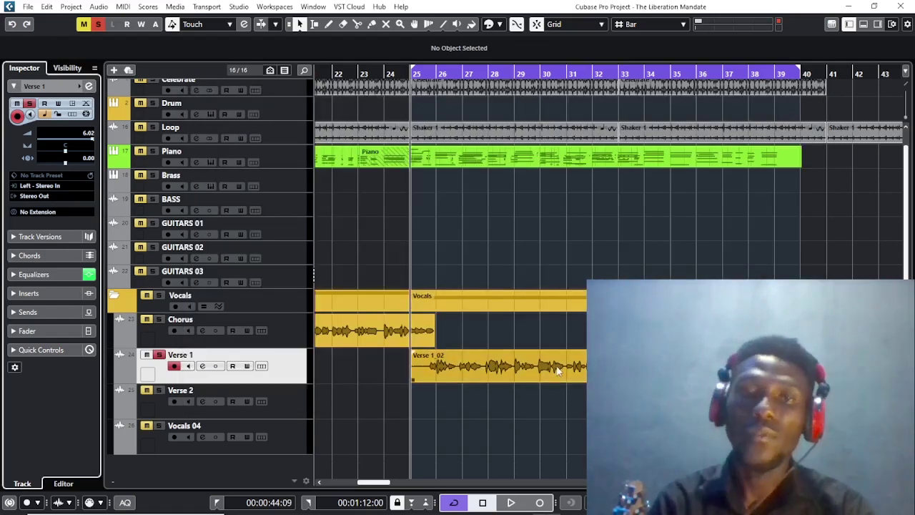
key(space)
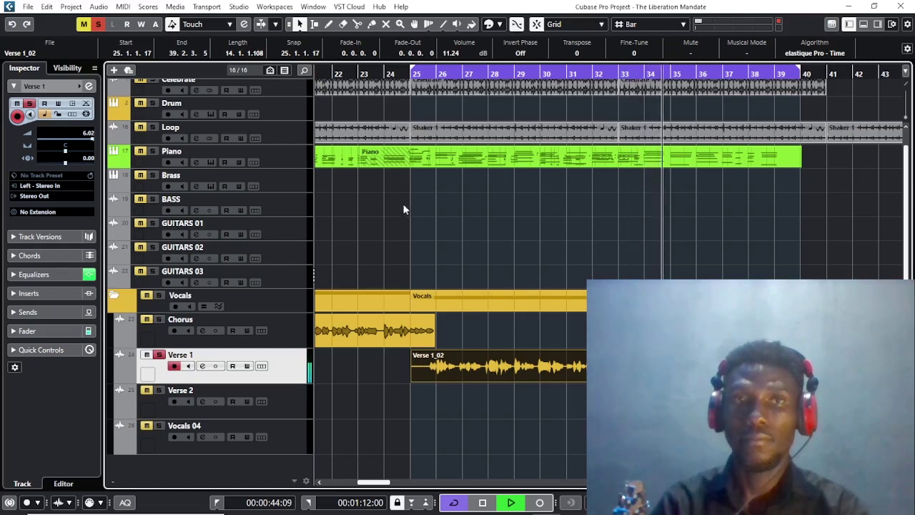
click(139, 153)
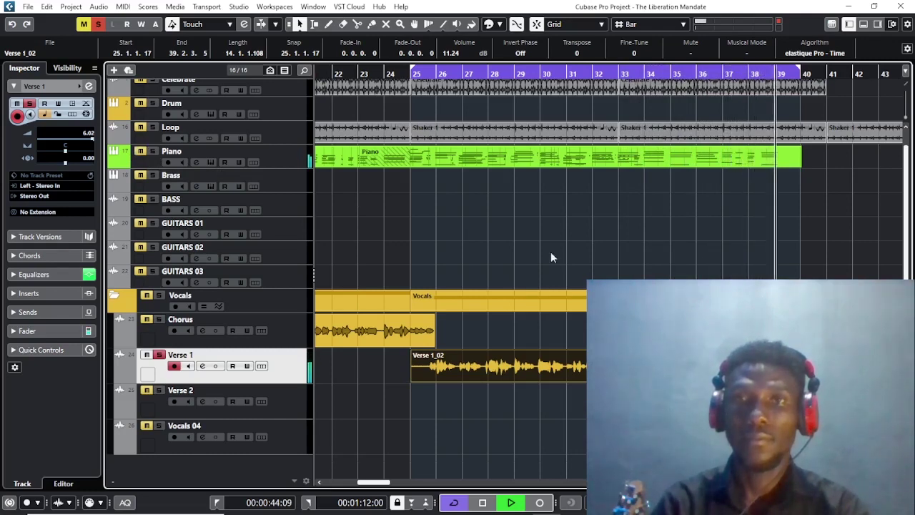
key(space)
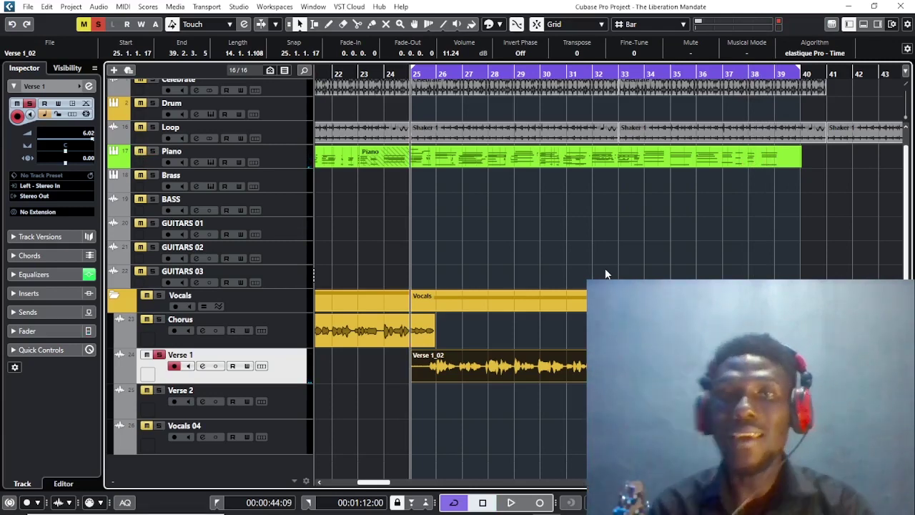
scroll(609, 274, right, 1)
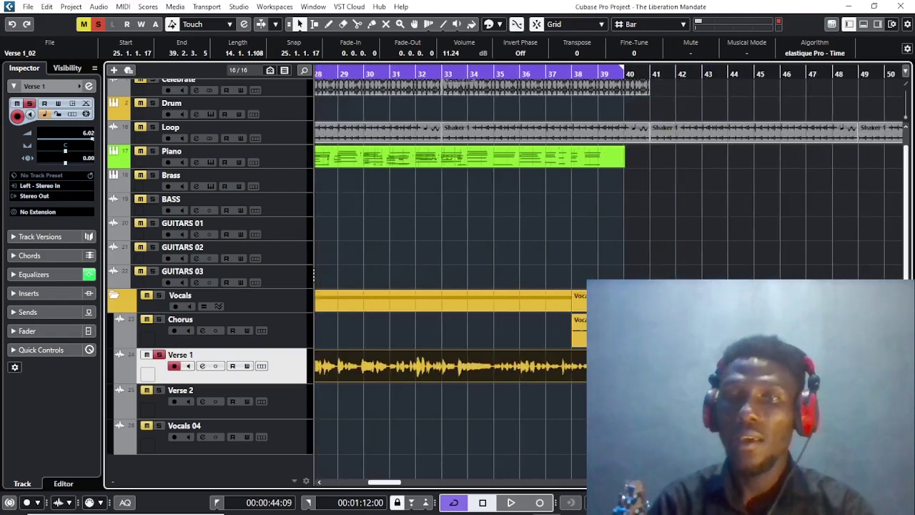
scroll(609, 275, left, 1)
scroll(609, 274, right, 1)
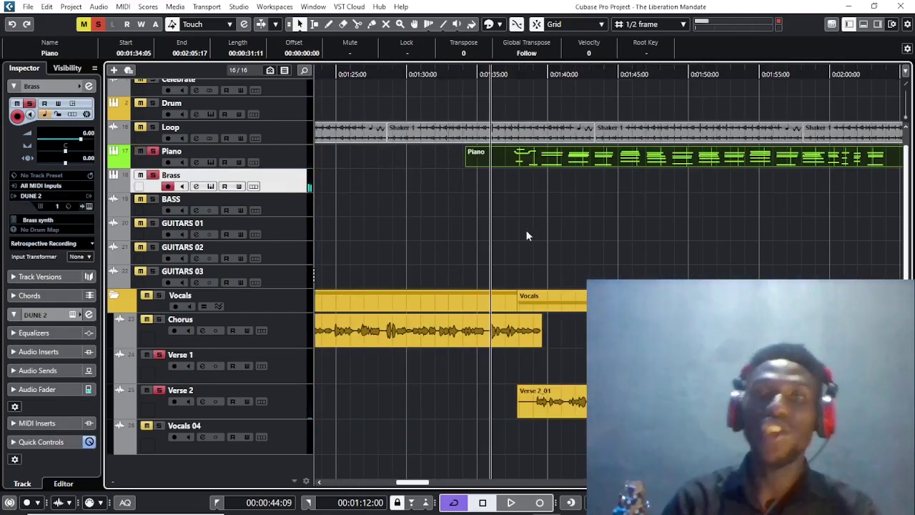
Select the Verse 2 track and its Verse 2_01 vocal event.
click(525, 230)
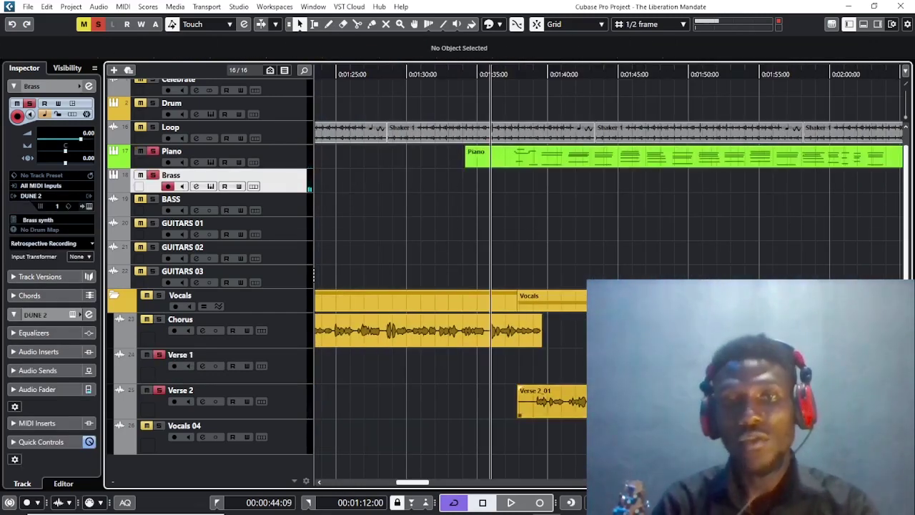
click(585, 411)
scroll(585, 411, right, 4)
scroll(585, 411, left, 2)
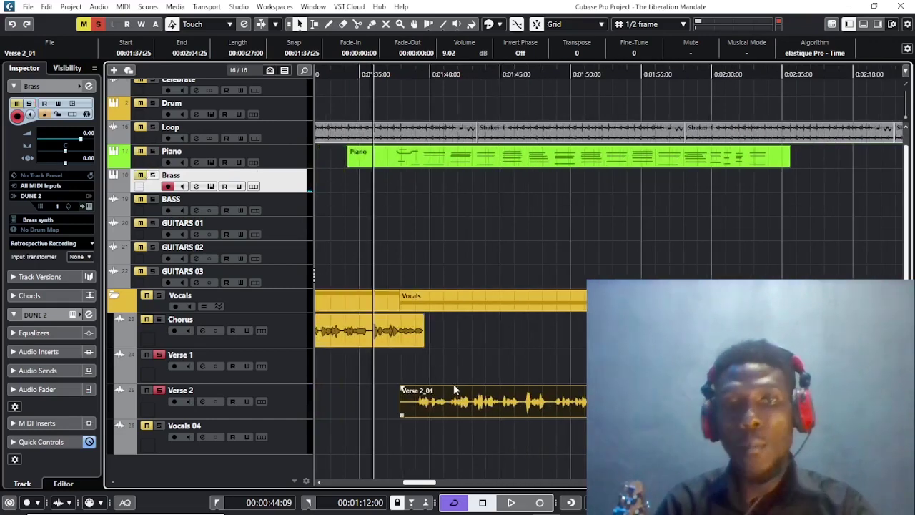
click(281, 394)
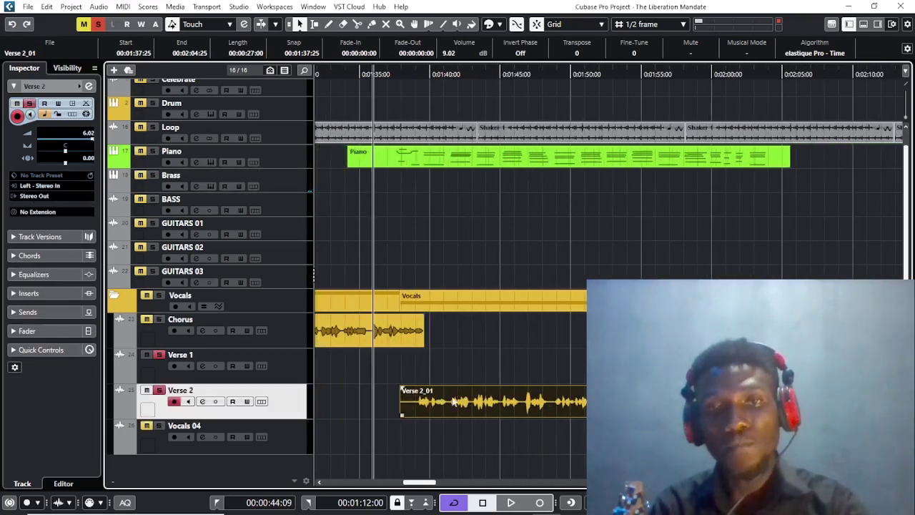
click(570, 443)
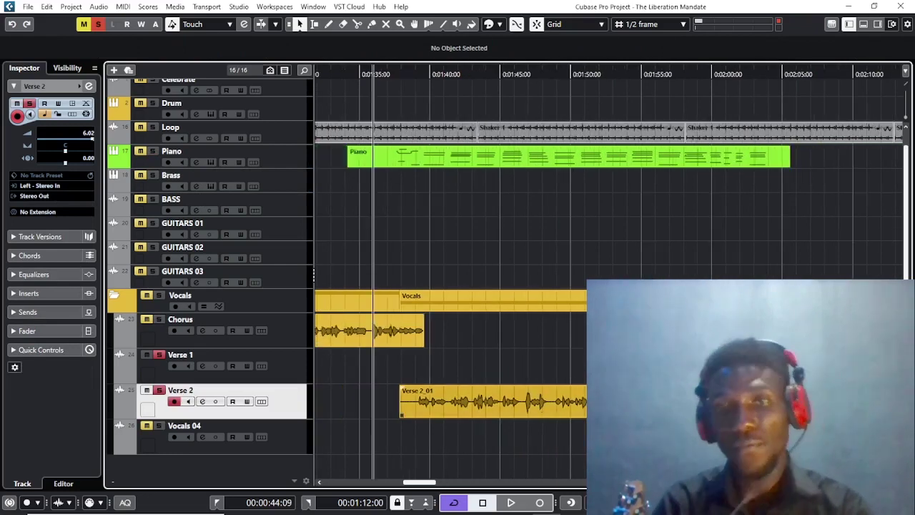
scroll(540, 401, up, 1)
scroll(540, 402, down, 1)
scroll(540, 402, right, 2)
click(558, 403)
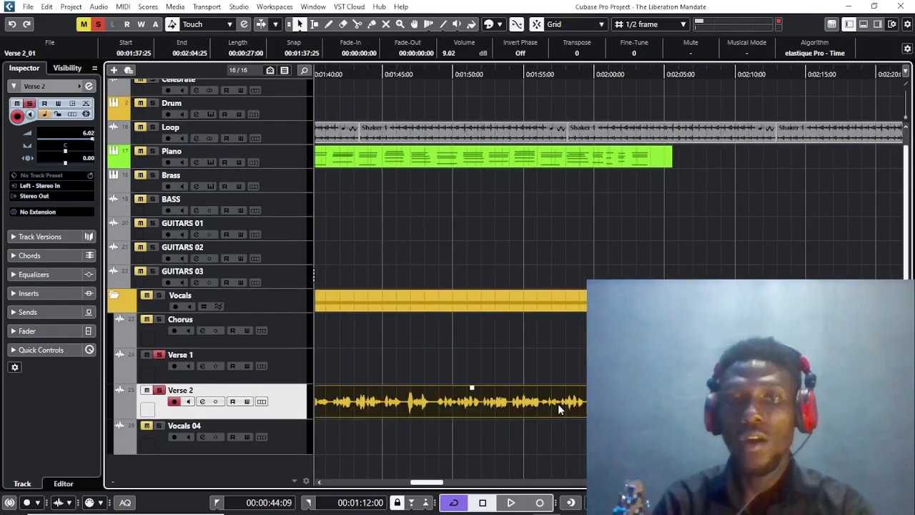
Open the Verse 2_01 event in the Sample Editor and put the editor in its own window.
scroll(569, 404, left, 1)
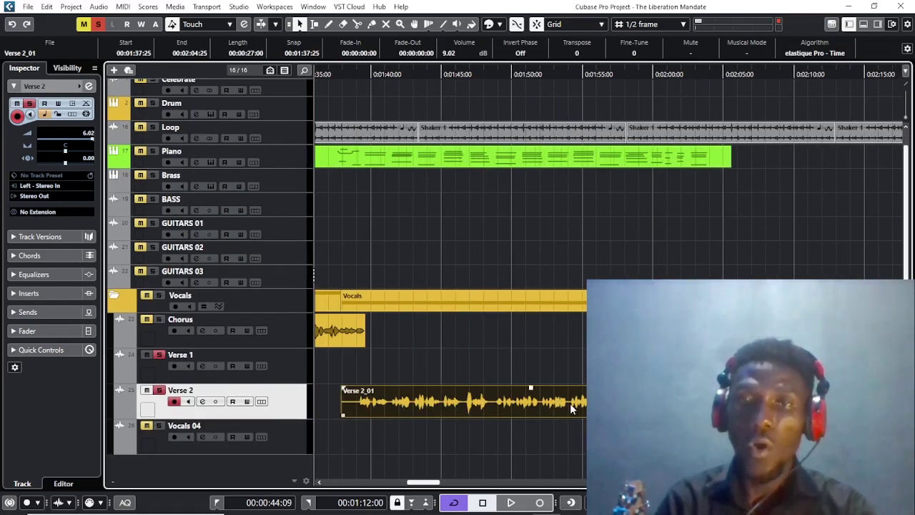
click(582, 320)
click(583, 406)
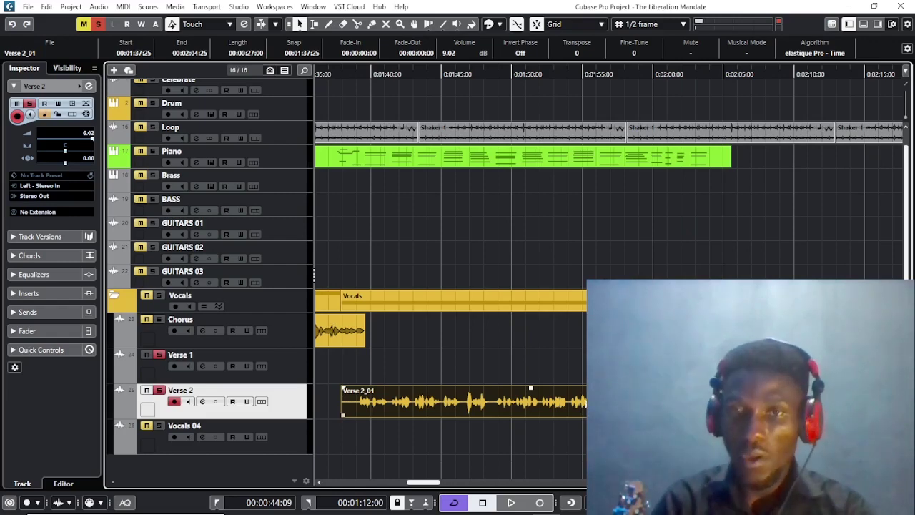
double_click(584, 400)
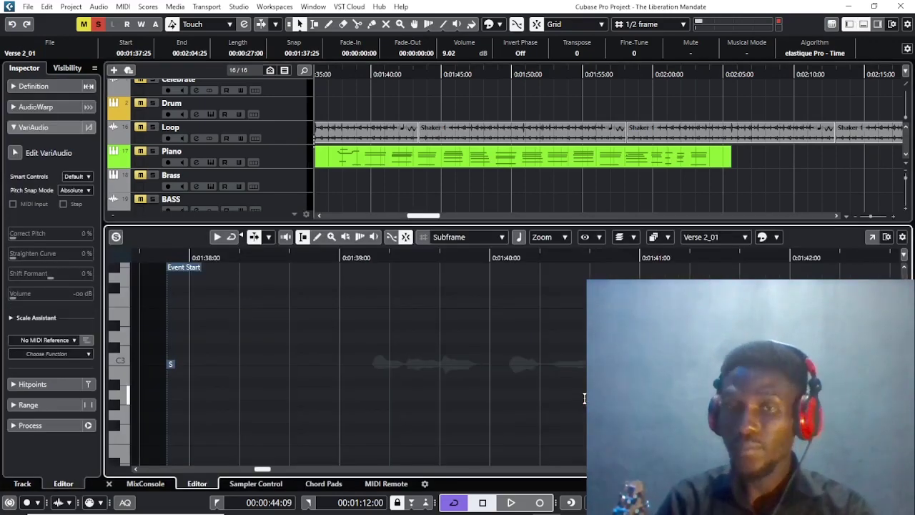
click(872, 238)
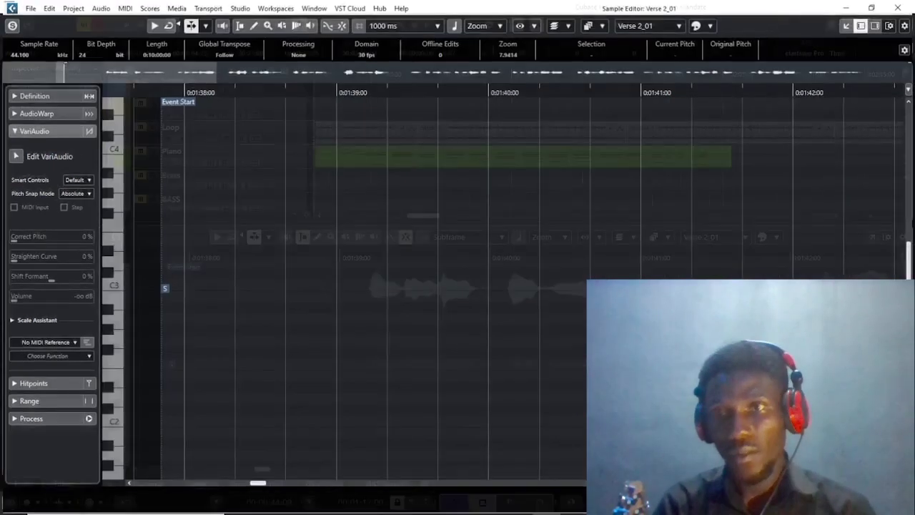
Enable Edit VariAudio for the Verse 2_01 event so its pitch segments are analyzed.
scroll(551, 321, right, 3)
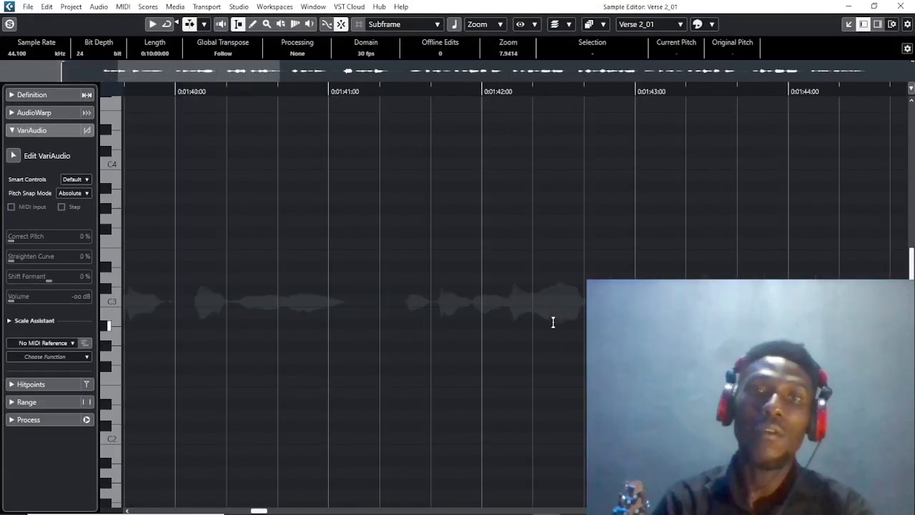
scroll(553, 323, left, 3)
click(32, 130)
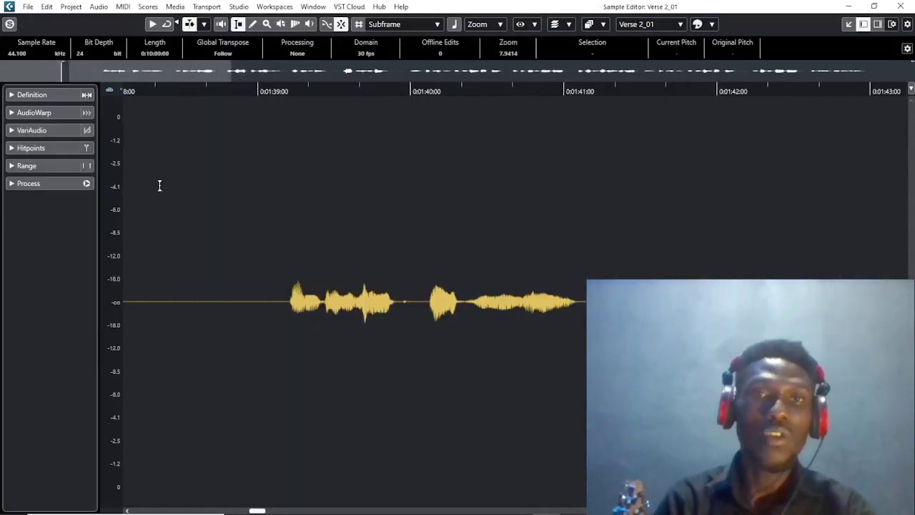
click(61, 130)
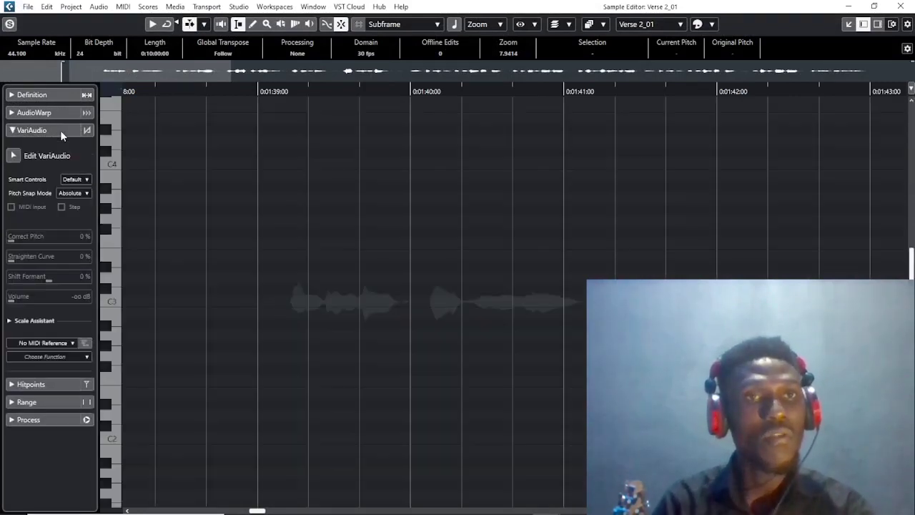
click(12, 156)
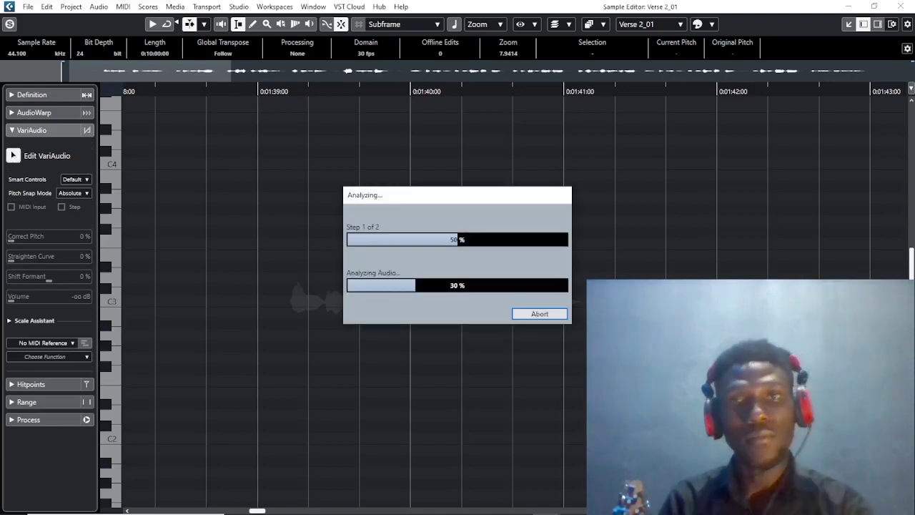
Play the opening phrase of Verse 2_01 from about 0:01:39:00 to judge the pitch of its first segments.
scroll(510, 361, down, 3)
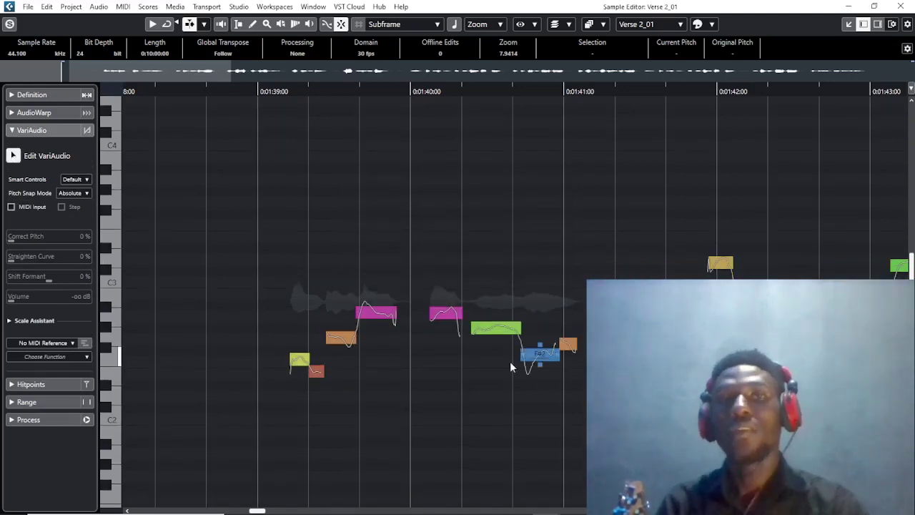
scroll(459, 334, down, 2)
scroll(460, 334, up, 1)
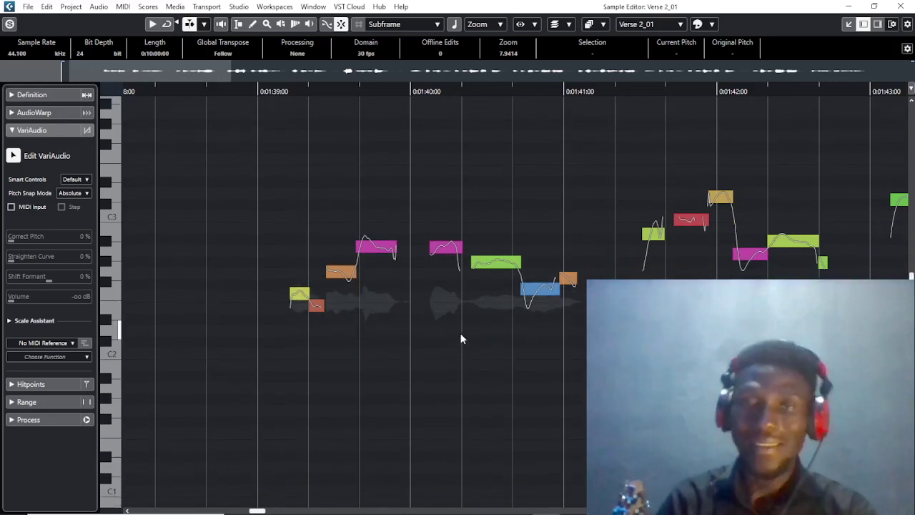
scroll(460, 334, down, 1)
scroll(458, 334, up, 2)
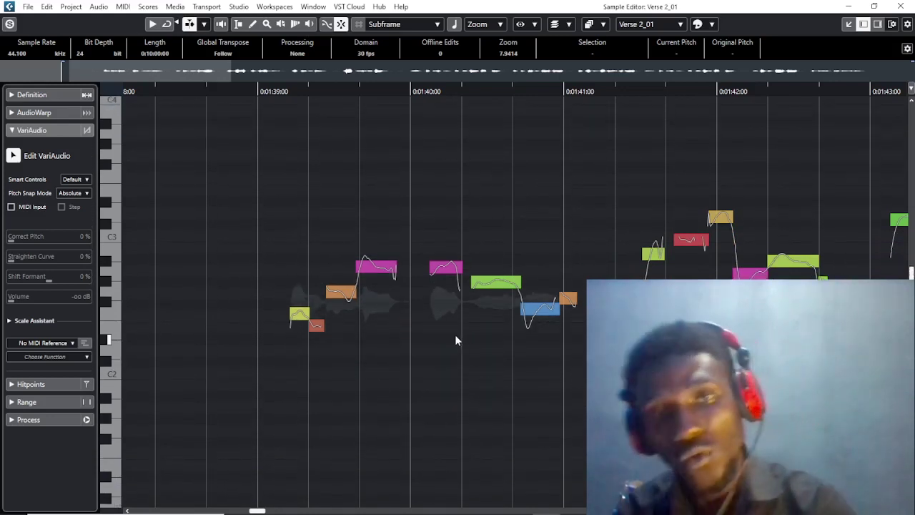
click(261, 96)
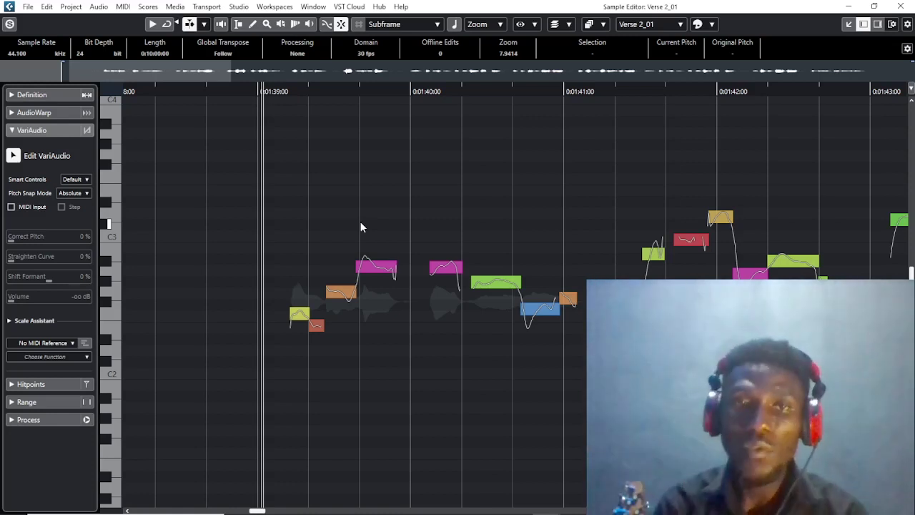
key(space)
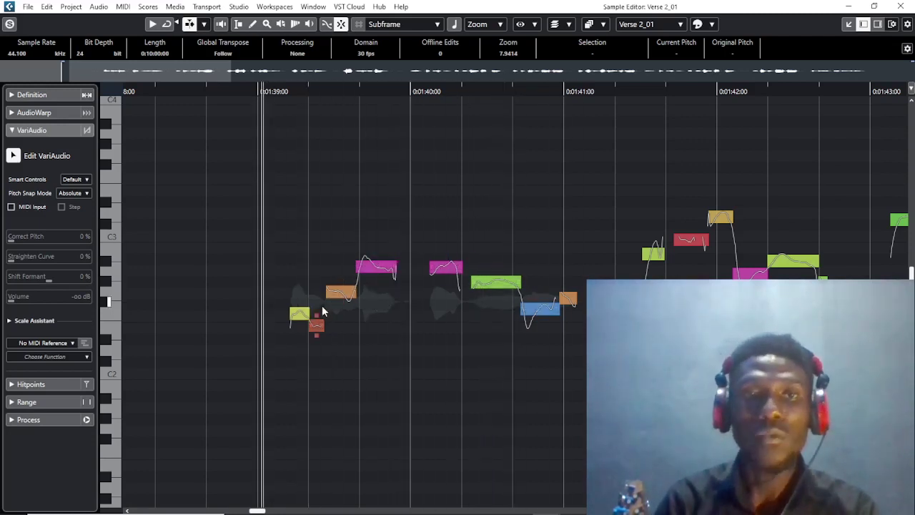
key(space)
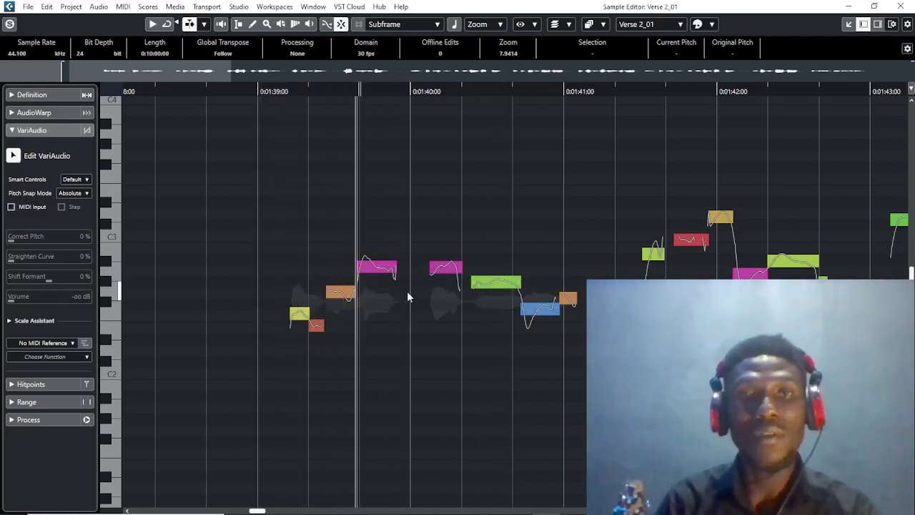
key(space)
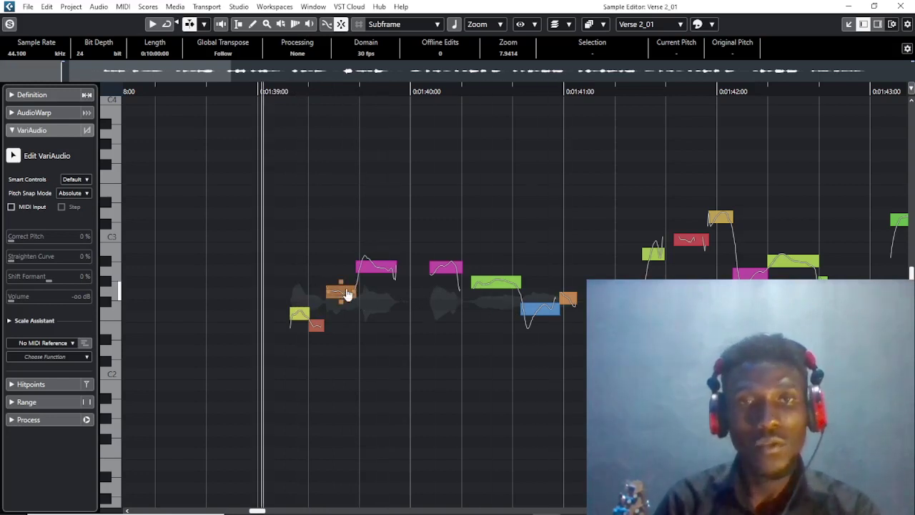
Try lowering the phrase's third pitch segment to F#2 and play the phrase.
click(344, 295)
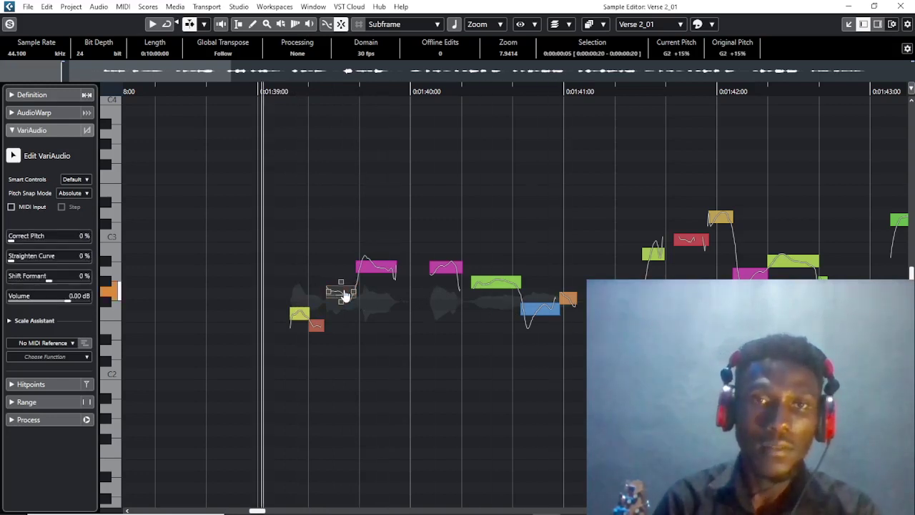
drag(344, 295, 345, 307)
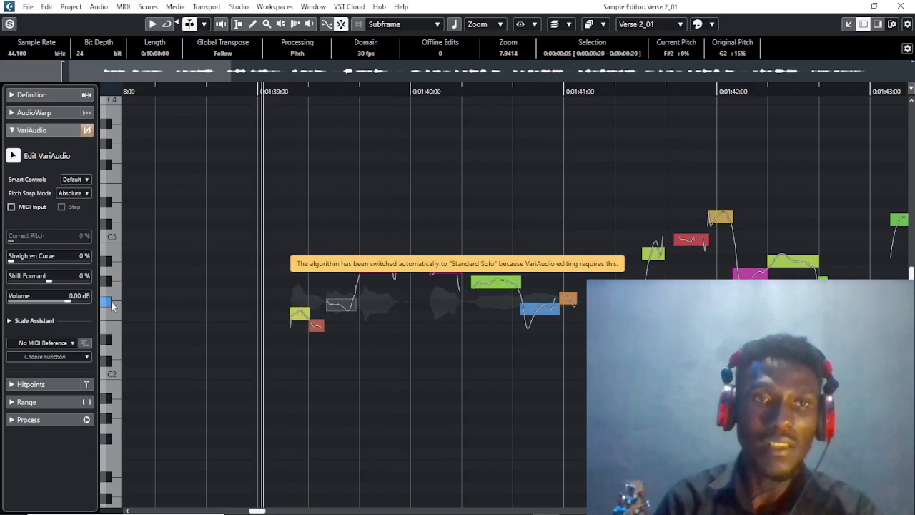
key(space)
key(space)
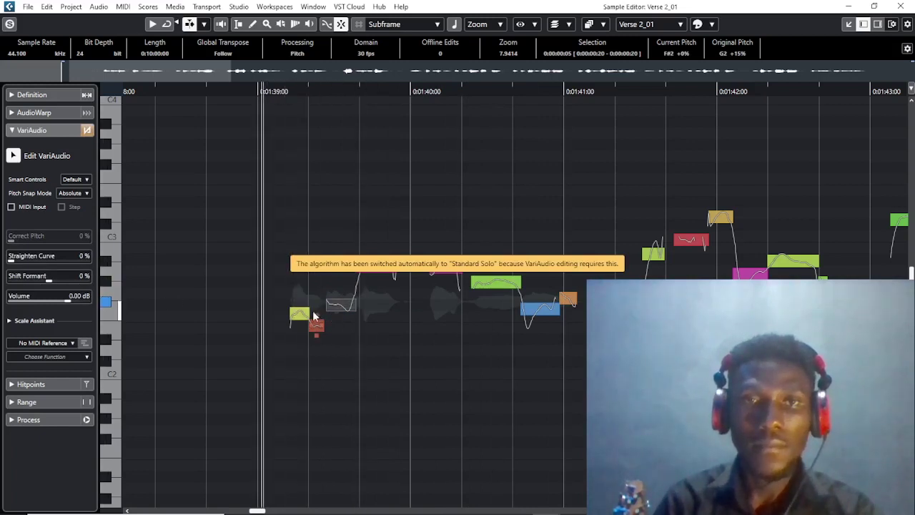
Move the phrase's third pitch segment to G#2 and its first two segments to F#2, and replay the phrase.
drag(342, 308, 346, 289)
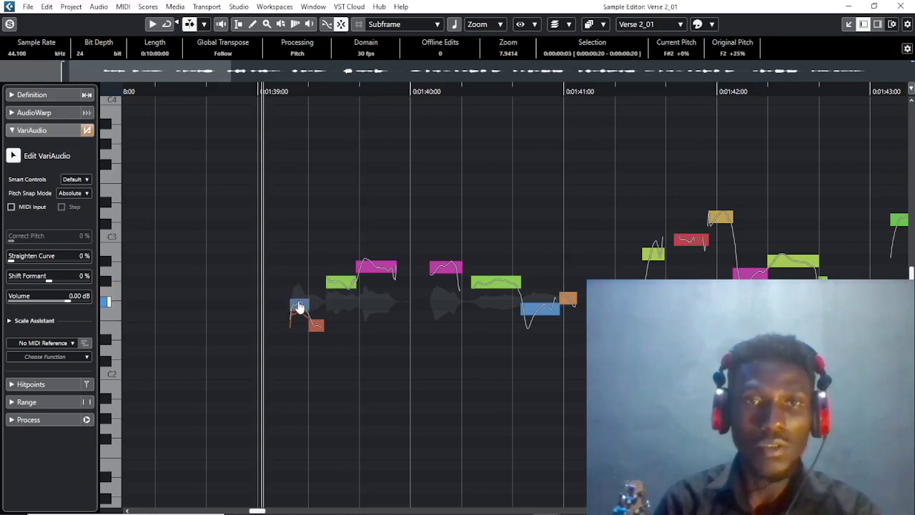
click(315, 325)
drag(315, 325, 315, 306)
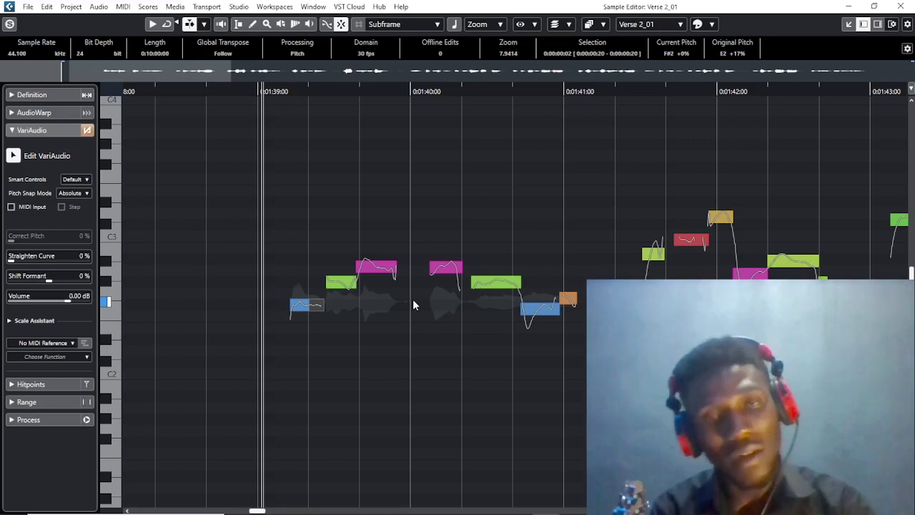
key(space)
key(space)
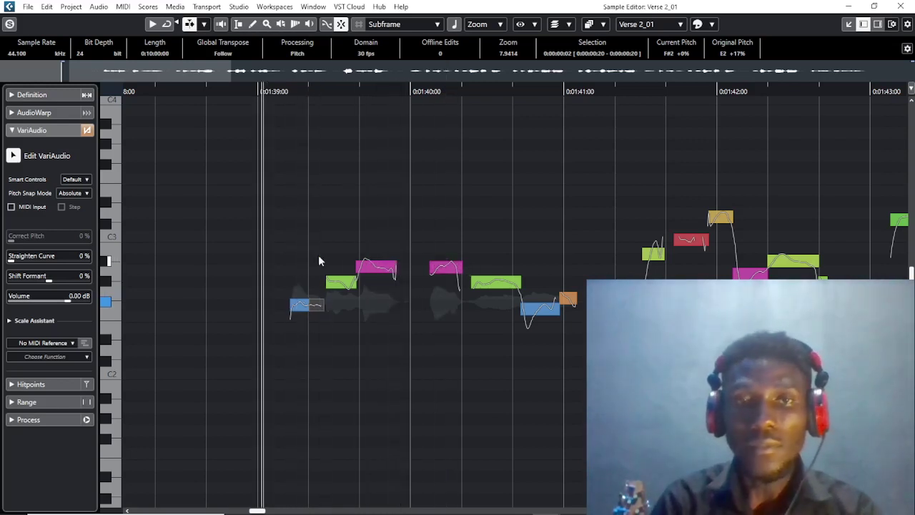
Move the opening phrase's third and fourth pitch segments to A#2 and play the phrase.
drag(375, 267, 375, 261)
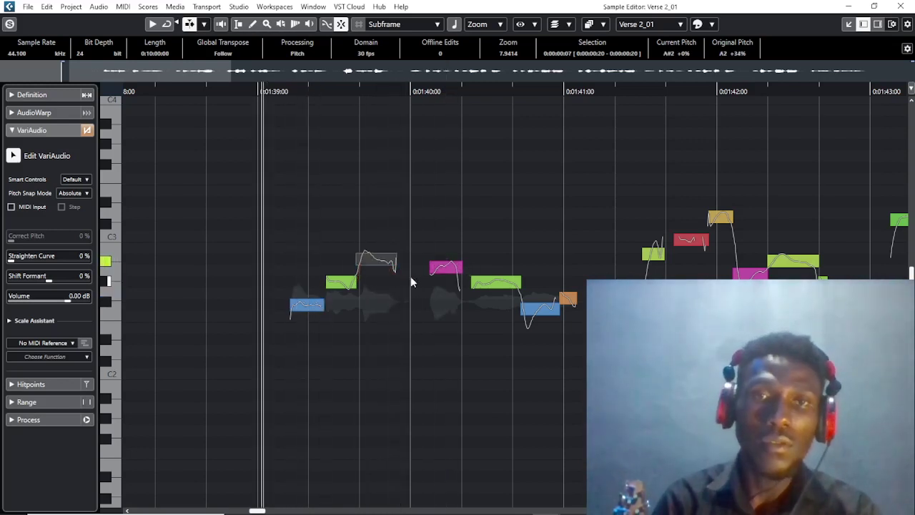
click(445, 268)
key(space)
key(space)
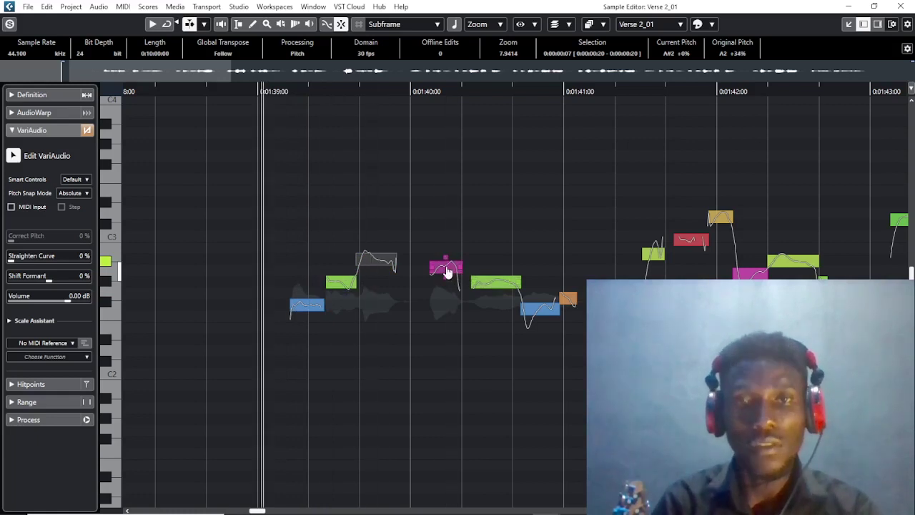
drag(449, 270, 452, 262)
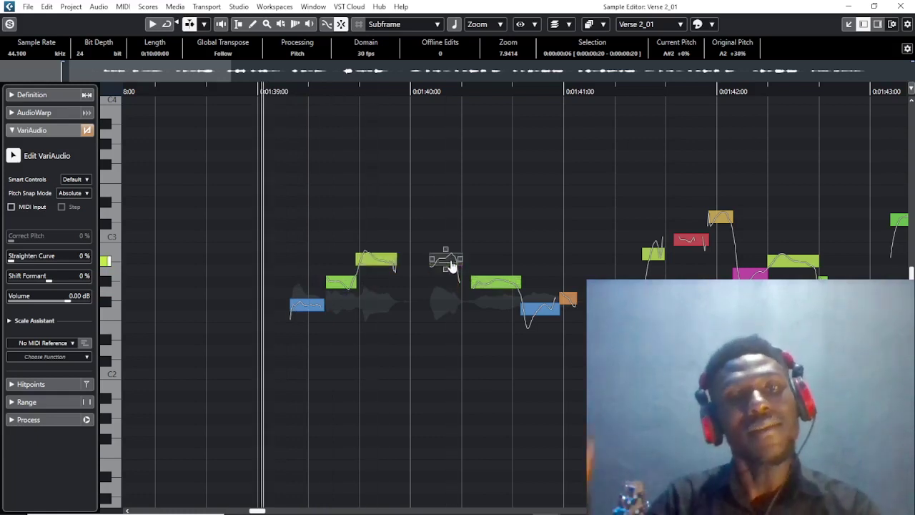
key(space)
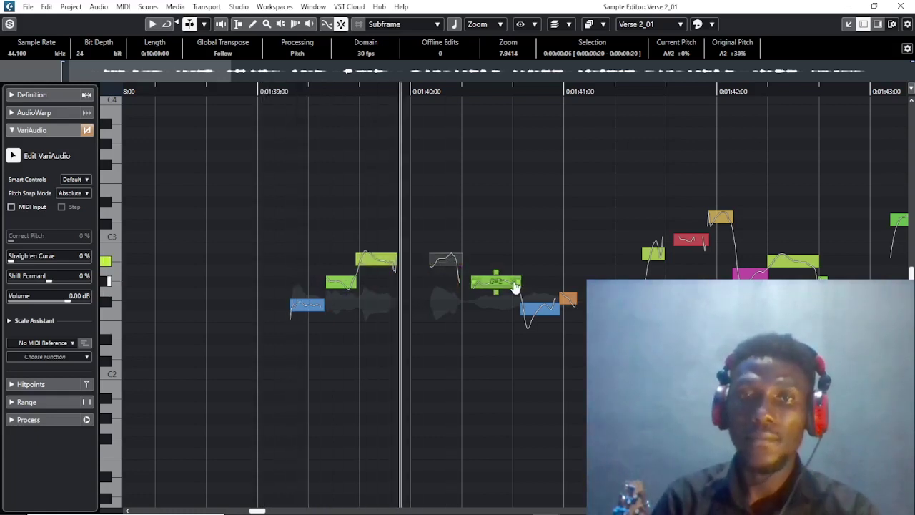
key(space)
Snap the phrase's fifth pitch segment to G#2 and its last two segments to F#2, and replay the phrase.
click(503, 282)
click(538, 310)
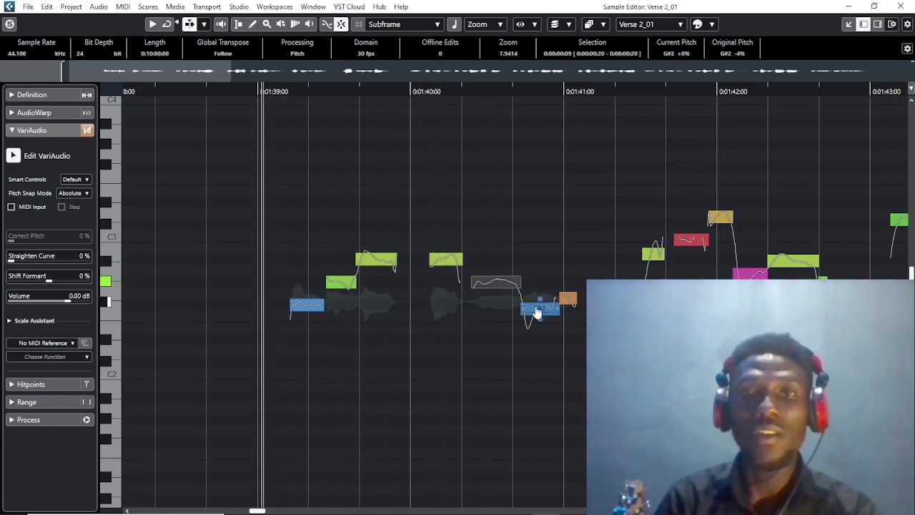
drag(538, 309, 570, 306)
key(space)
key(space)
Set Correct Pitch to 100 % for the first six pitch segments of the opening phrase.
drag(282, 185, 541, 355)
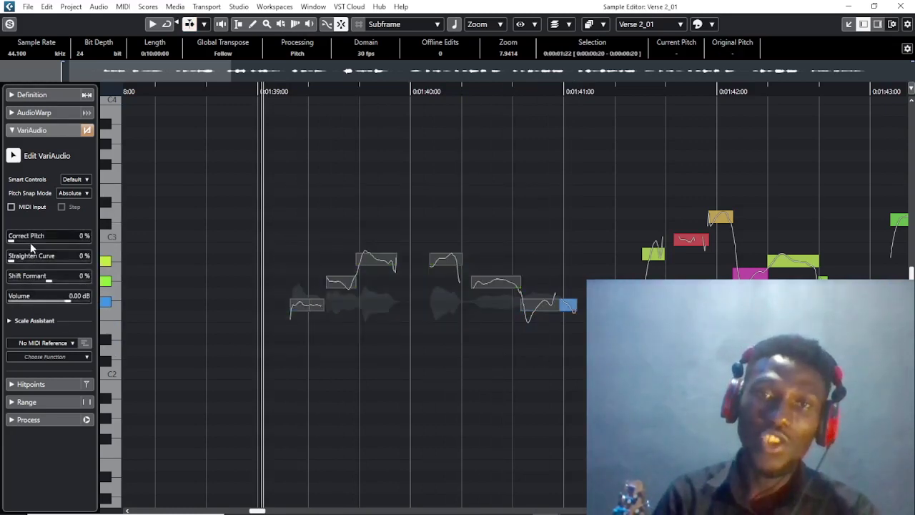
drag(30, 243, 111, 252)
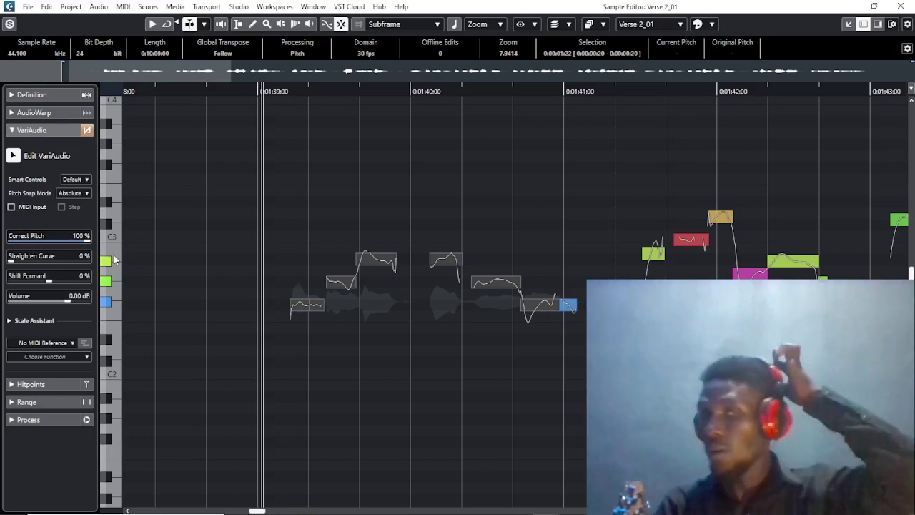
click(371, 374)
Try Straighten Curve at 100 % on the opening phrase's first three pitch segments and play them.
scroll(444, 257, up, 6)
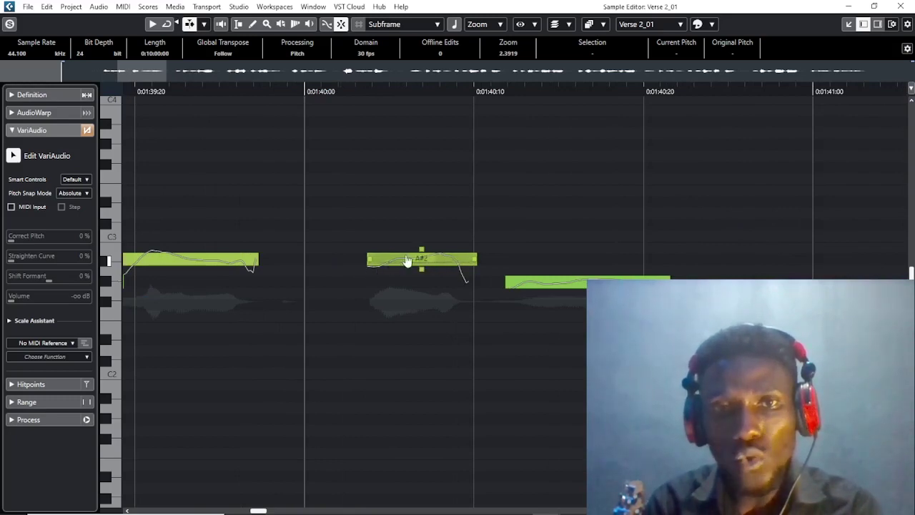
scroll(474, 289, down, 5)
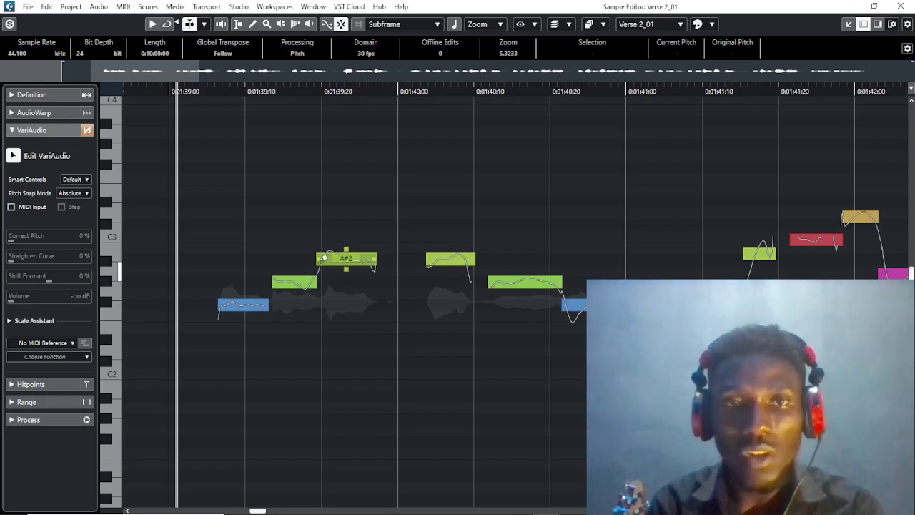
scroll(326, 256, up, 3)
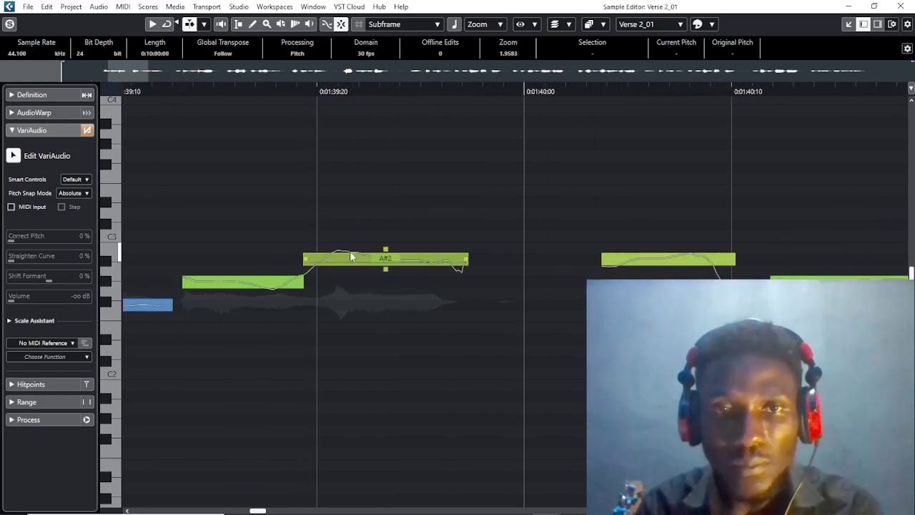
scroll(429, 266, down, 3)
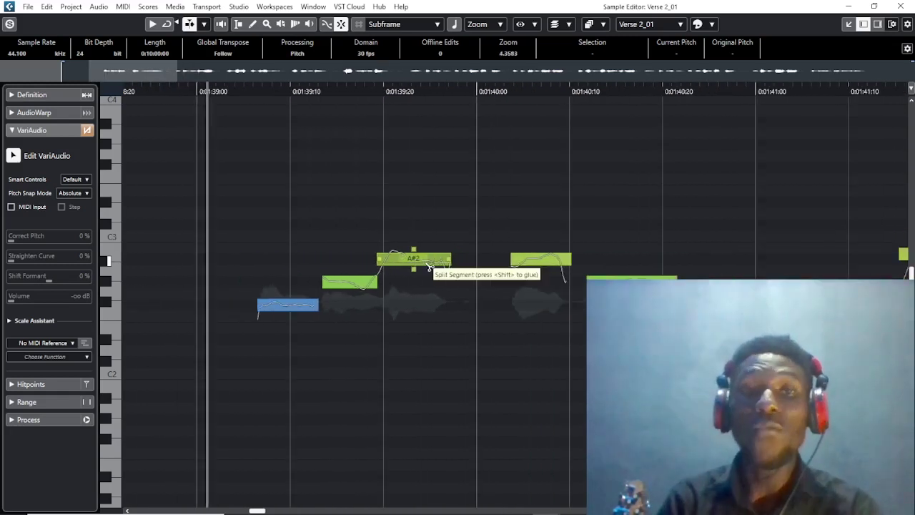
scroll(461, 288, down, 3)
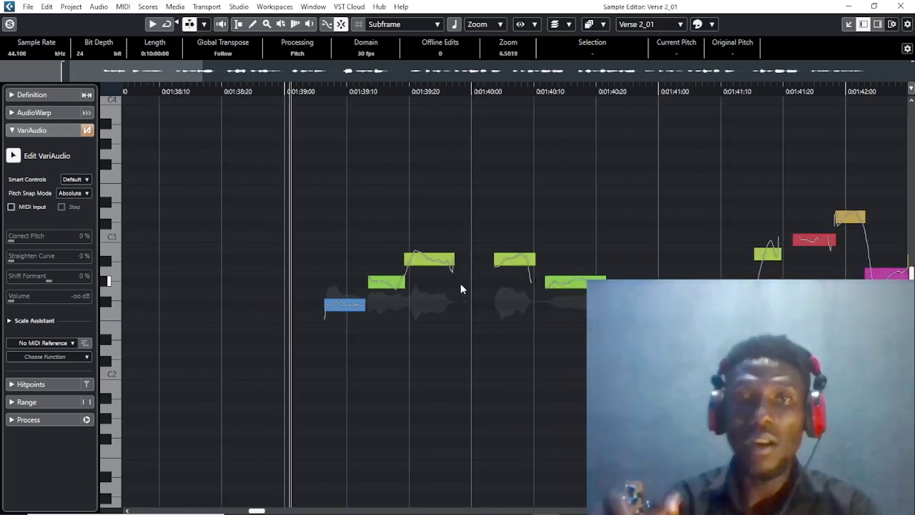
click(425, 263)
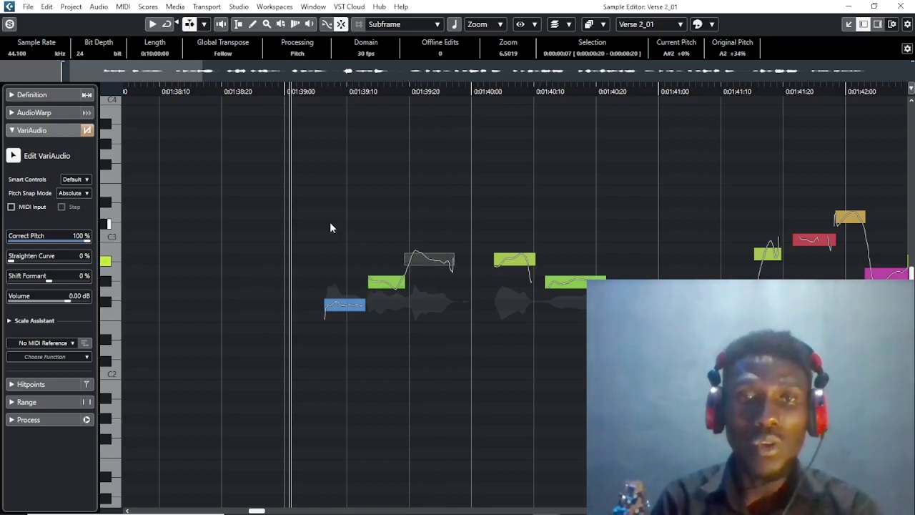
drag(331, 221, 420, 271)
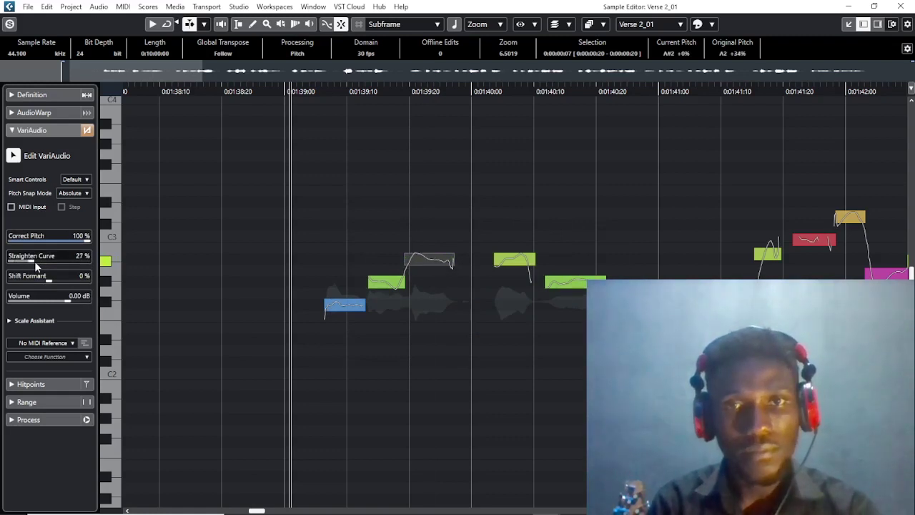
drag(35, 261, 49, 260)
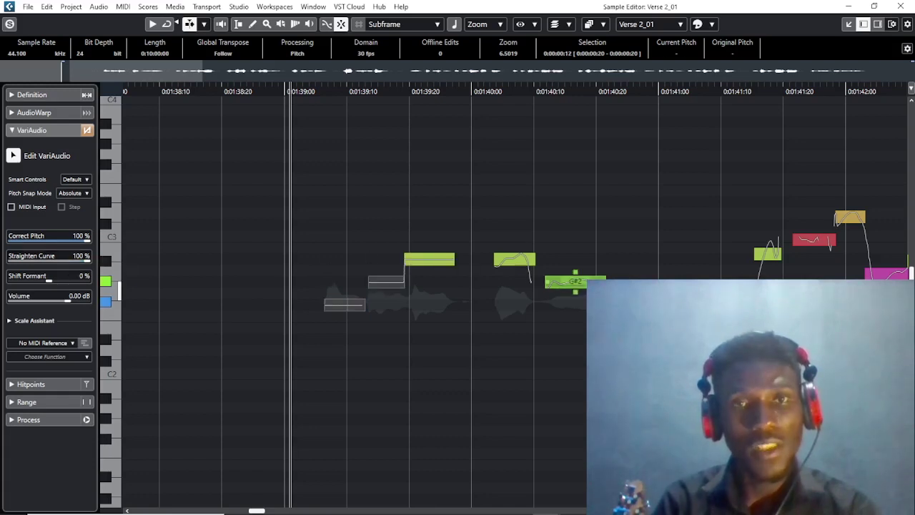
key(space)
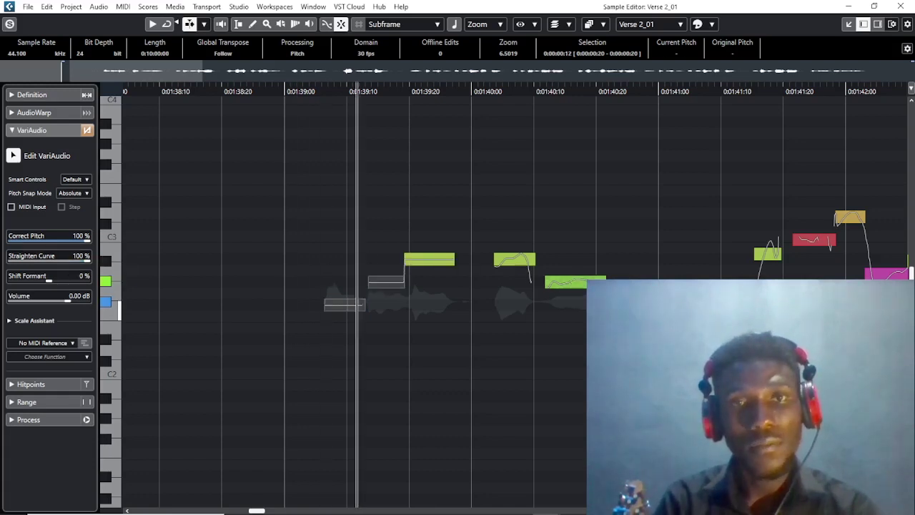
key(space)
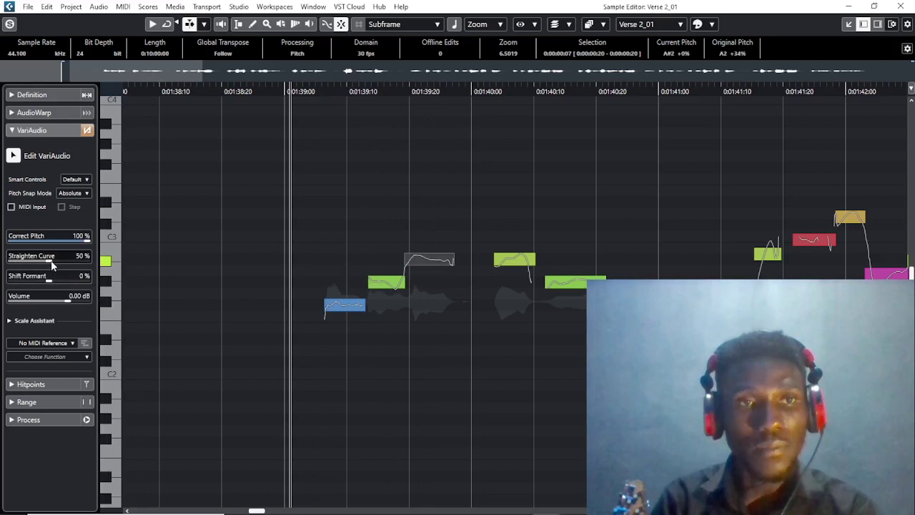
Set Straighten Curve to 63 % for the phrase's third segment and 40 % for its first two segments.
drag(50, 261, 58, 260)
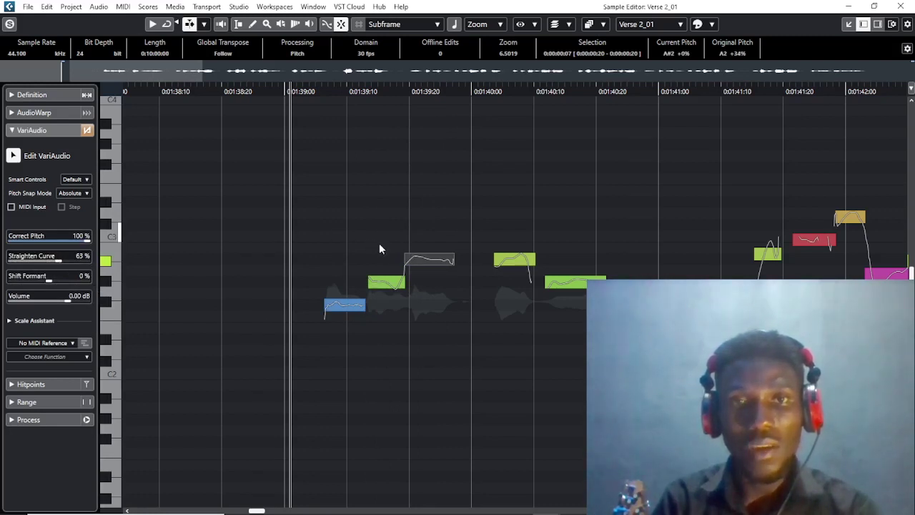
drag(379, 249, 310, 332)
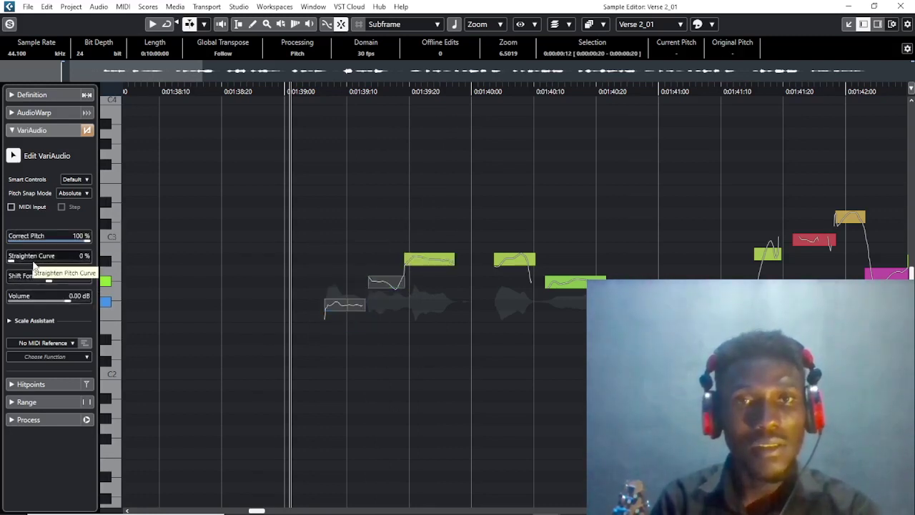
drag(33, 264, 38, 264)
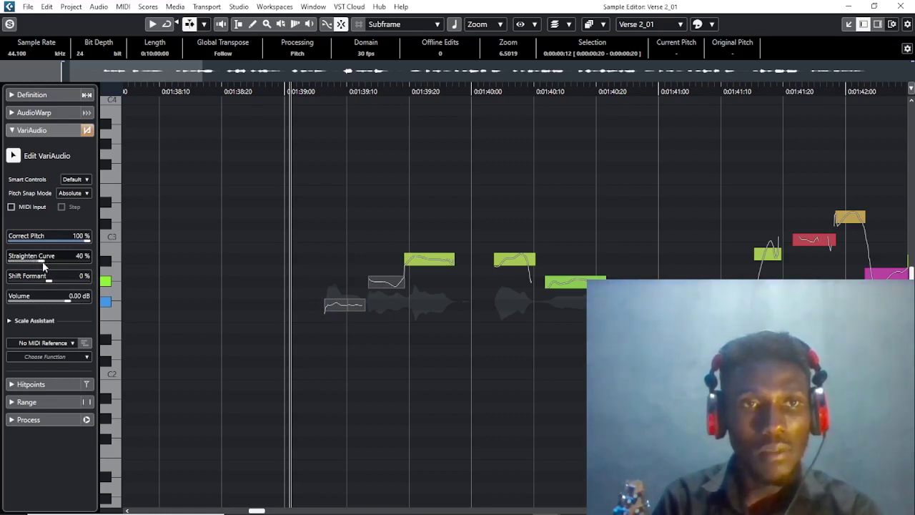
Set Straighten Curve to 56 % for the opening phrase's last four pitch segments and play the phrase.
scroll(462, 312, right, 3)
drag(580, 181, 439, 351)
click(54, 262)
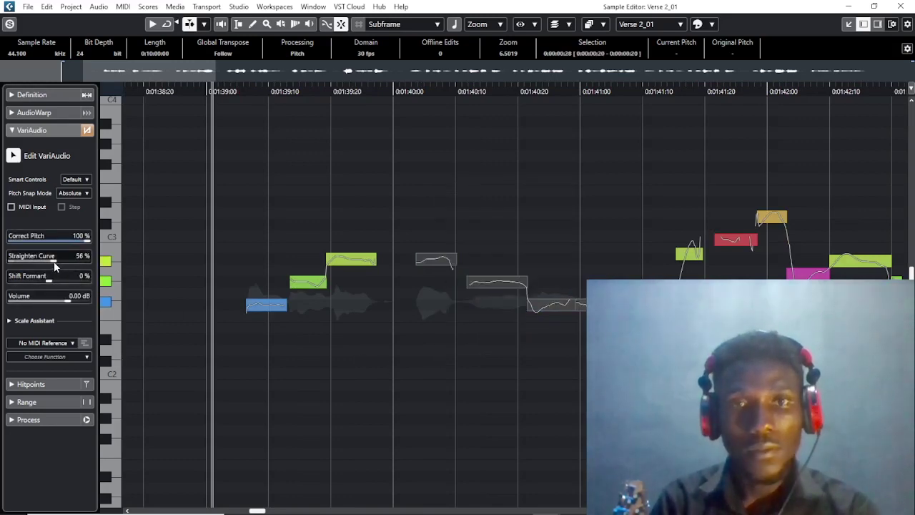
click(379, 340)
key(space)
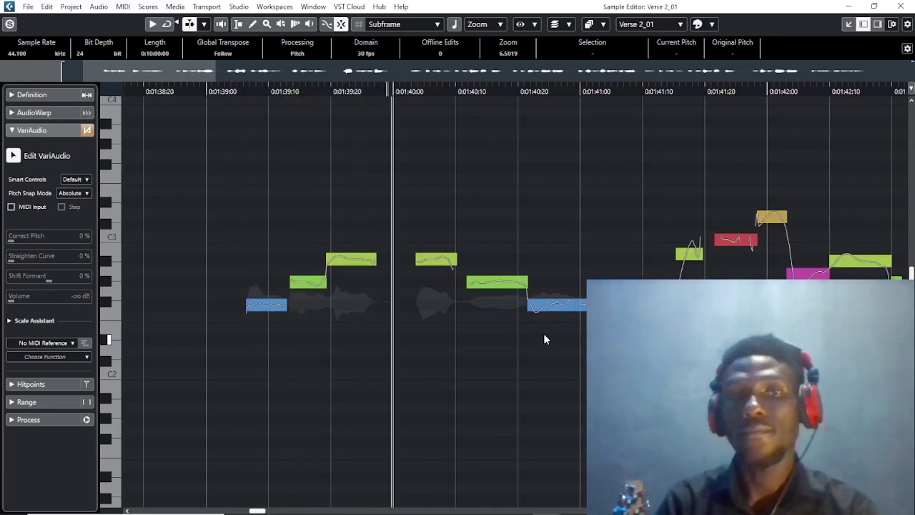
key(space)
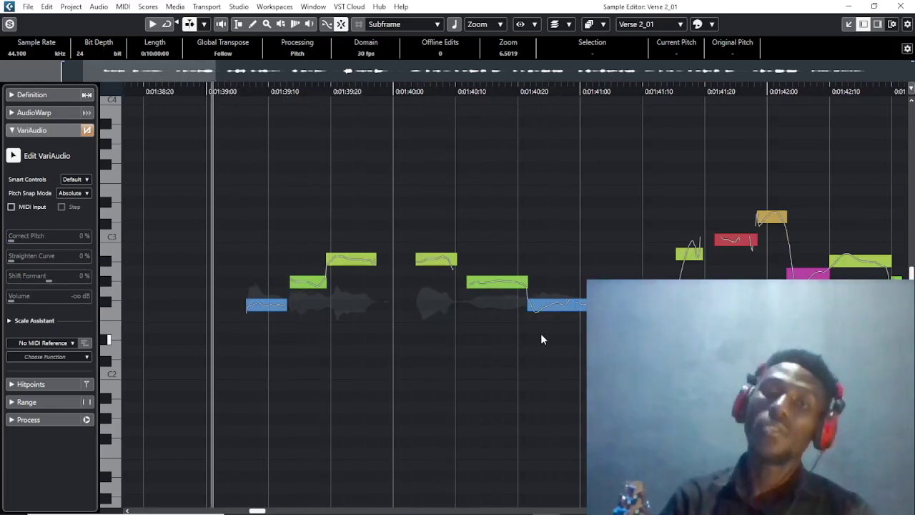
Set Straighten Curve to 71 % for the last two pitch segments of the opening phrase.
click(550, 305)
drag(603, 275, 558, 322)
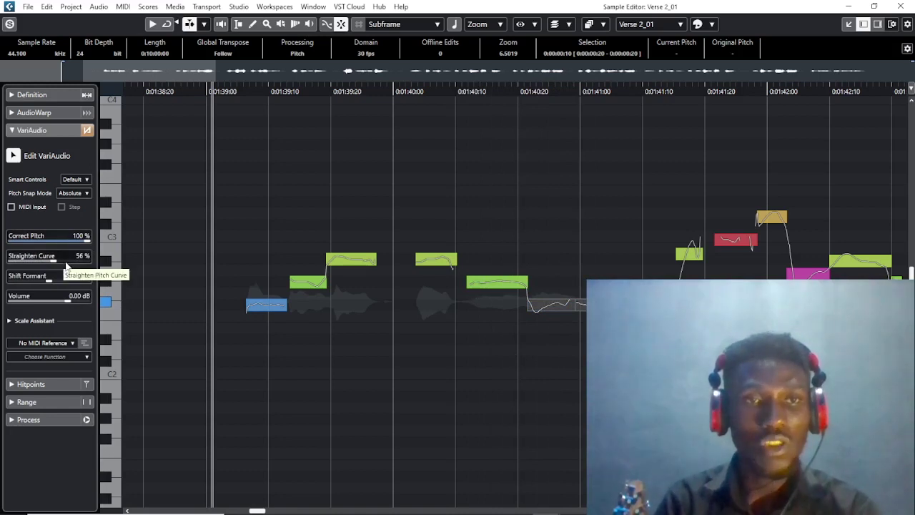
drag(65, 263, 69, 265)
key(space)
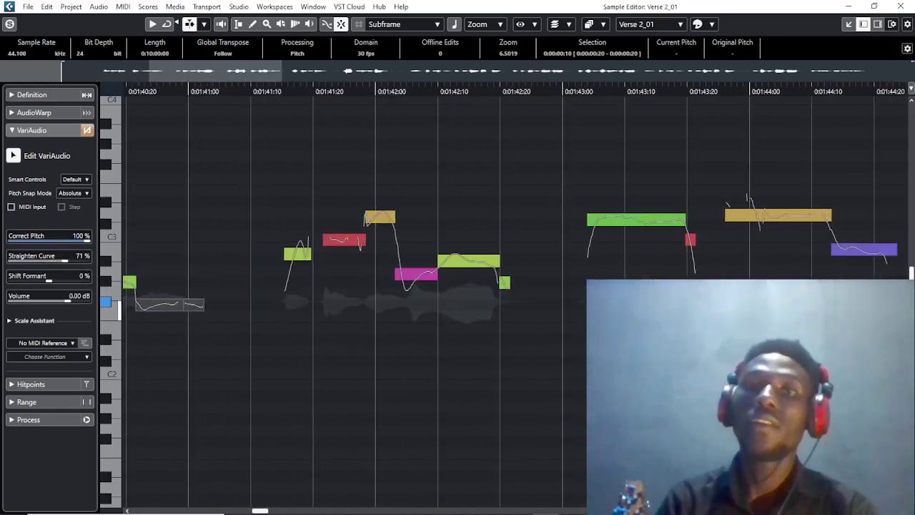
Play the second phrase from about 0:01:41:12, move its first two pitch segments to B2 and replay it.
click(265, 91)
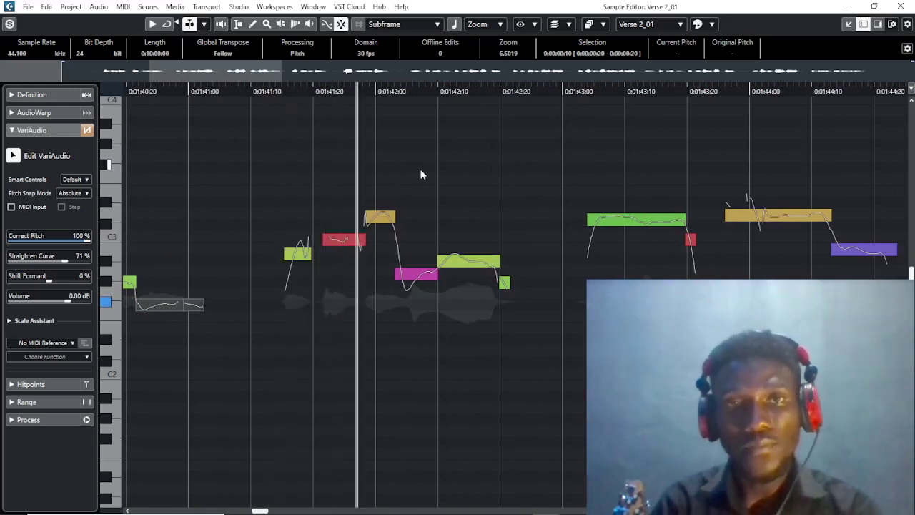
key(space)
key(space)
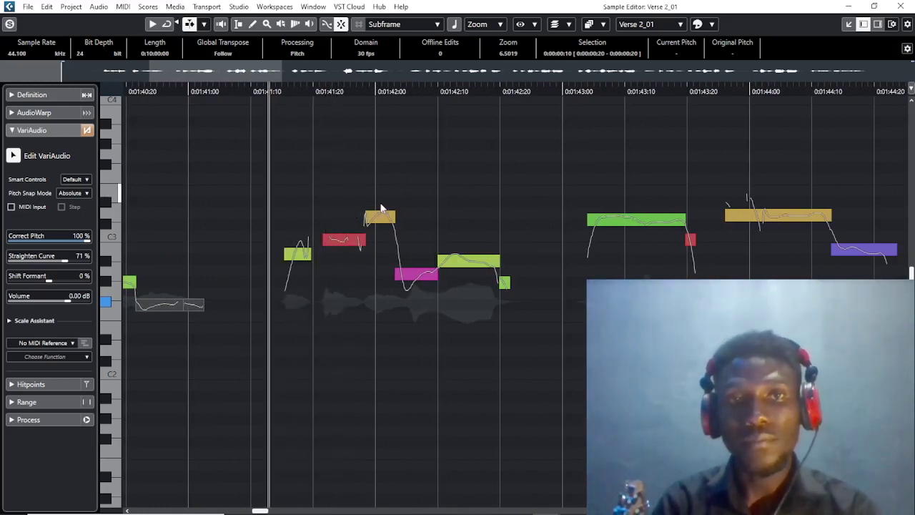
key(space)
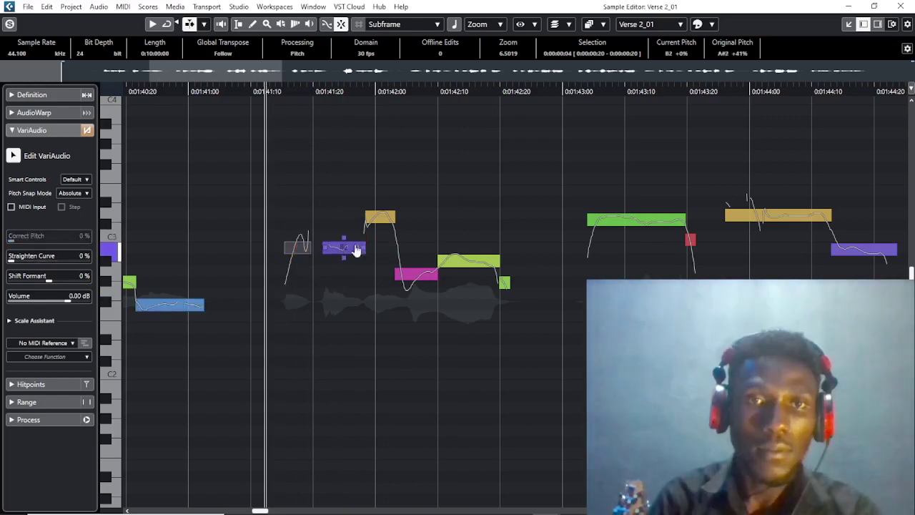
key(space)
key(space)
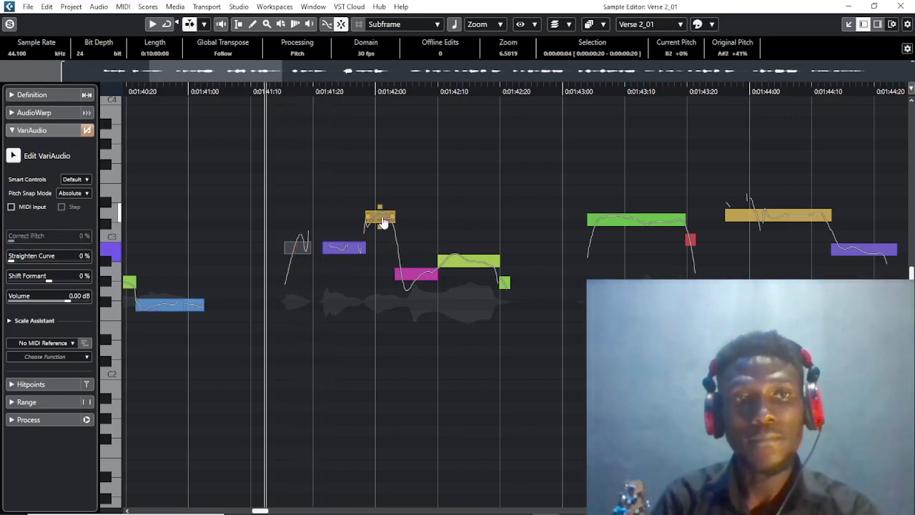
Move the second phrase's third segment to C#3, its fourth to G#2 and its fifth to A#2, and play the phrase.
drag(382, 220, 382, 225)
key(space)
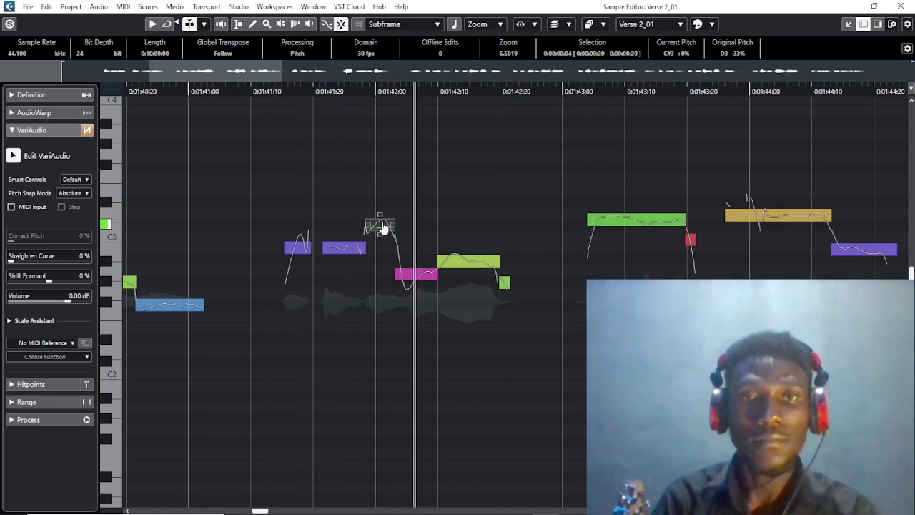
click(350, 246)
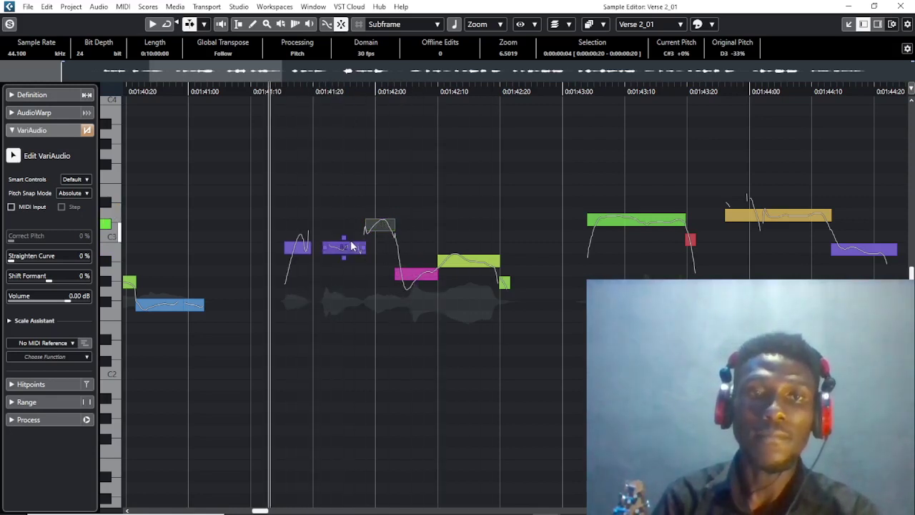
drag(417, 274, 462, 261)
click(460, 263)
key(space)
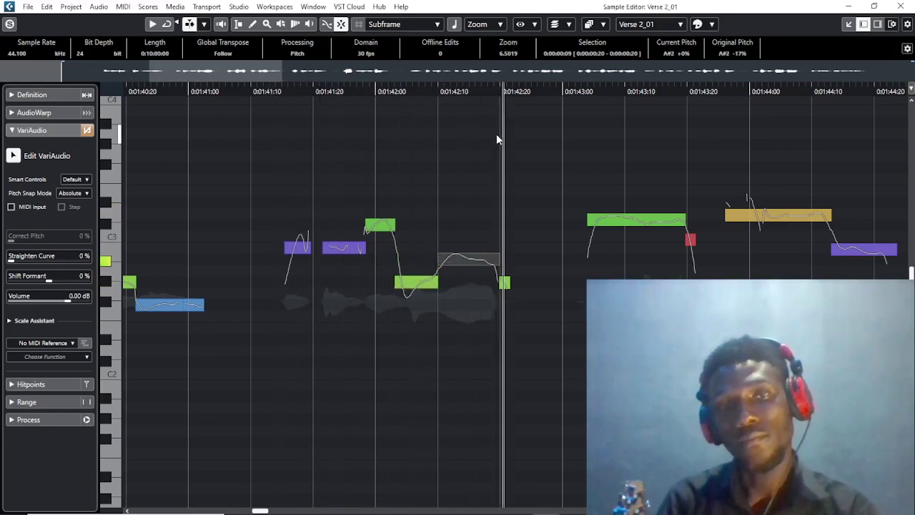
Set Correct Pitch to 100 % and Straighten Curve to 48 % for the second phrase's first two segments, and play the phrase.
drag(352, 194, 266, 292)
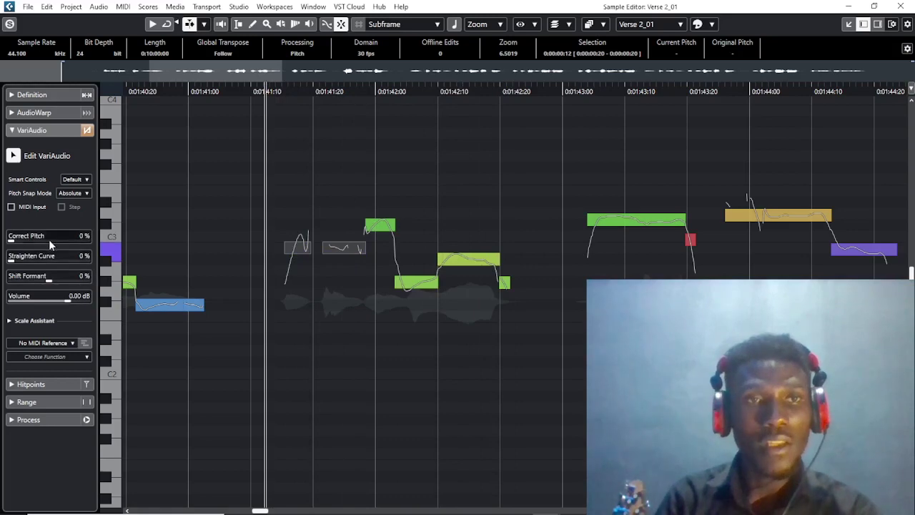
drag(50, 243, 92, 241)
click(43, 262)
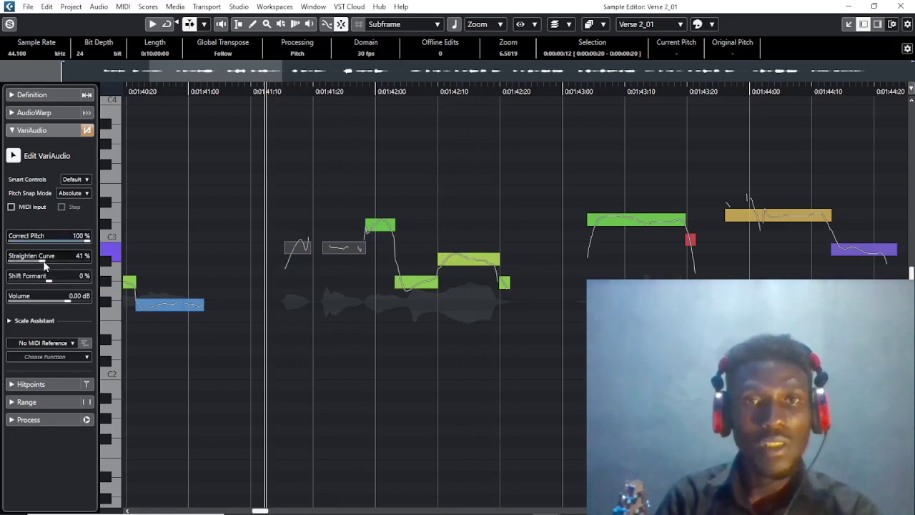
key(space)
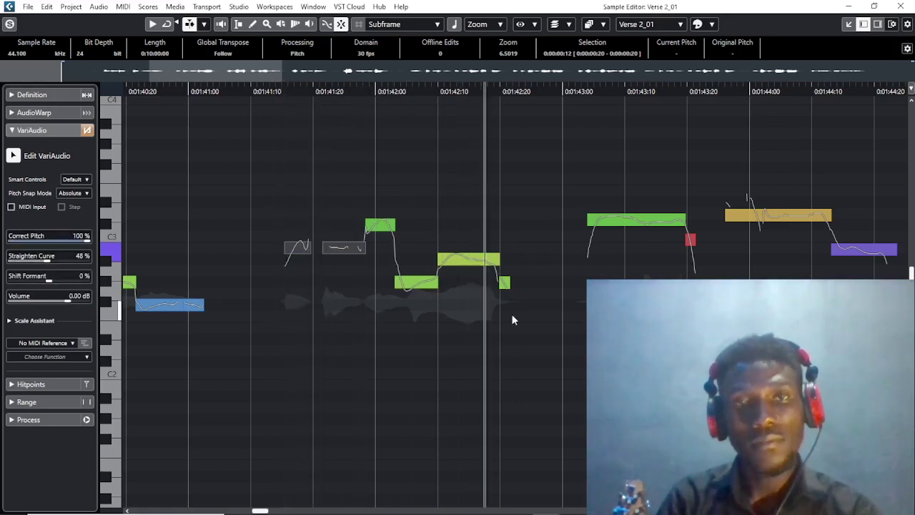
Set Straighten Curve to 40 % for the second phrase's fifth segment, the one on A#2.
scroll(511, 320, right, 5)
click(246, 259)
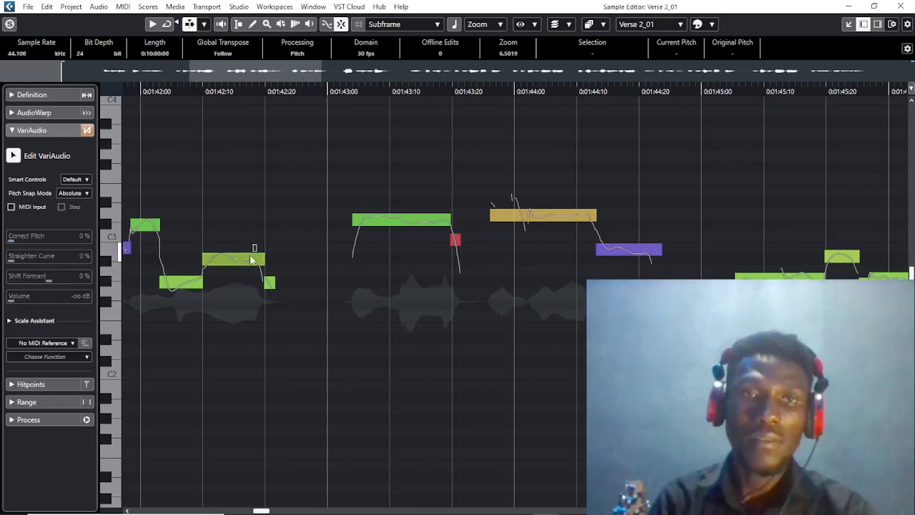
drag(27, 259, 47, 260)
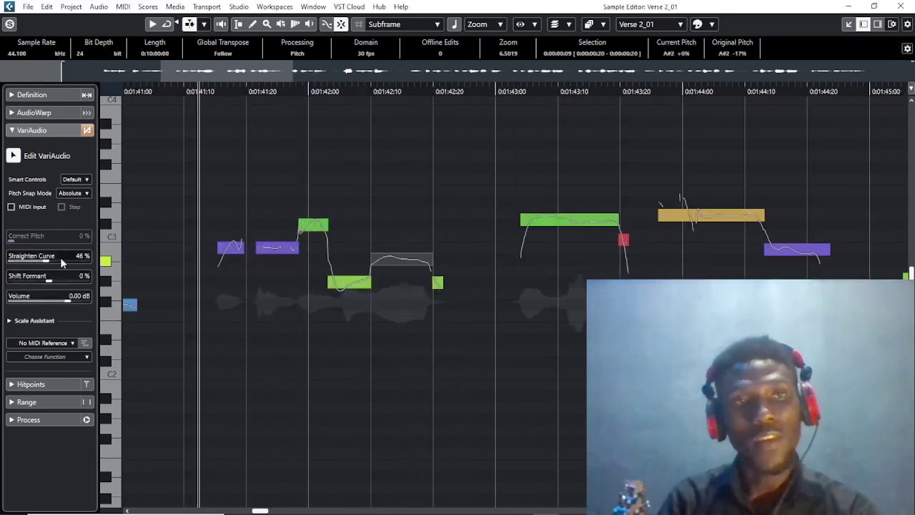
drag(36, 264, 33, 263)
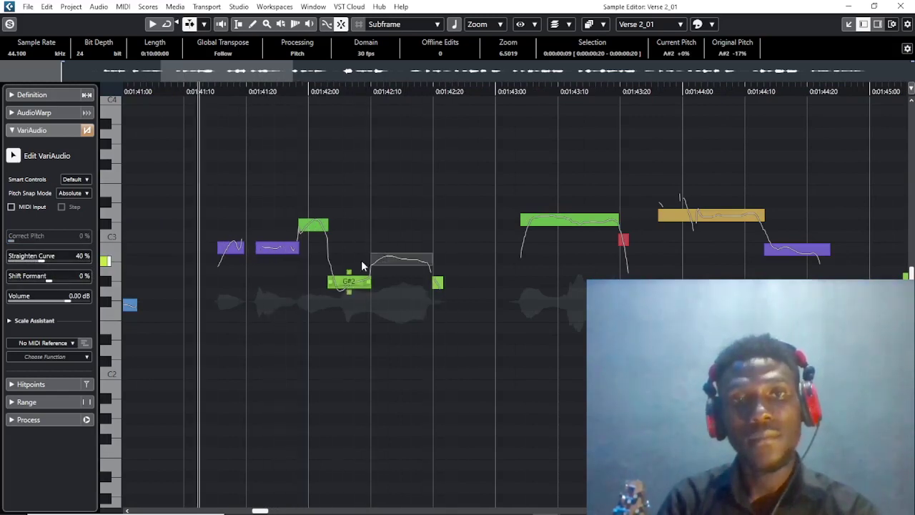
Move the second phrase's fourth segment to A2, set its Straighten Curve to 0 % and play the phrase.
click(351, 282)
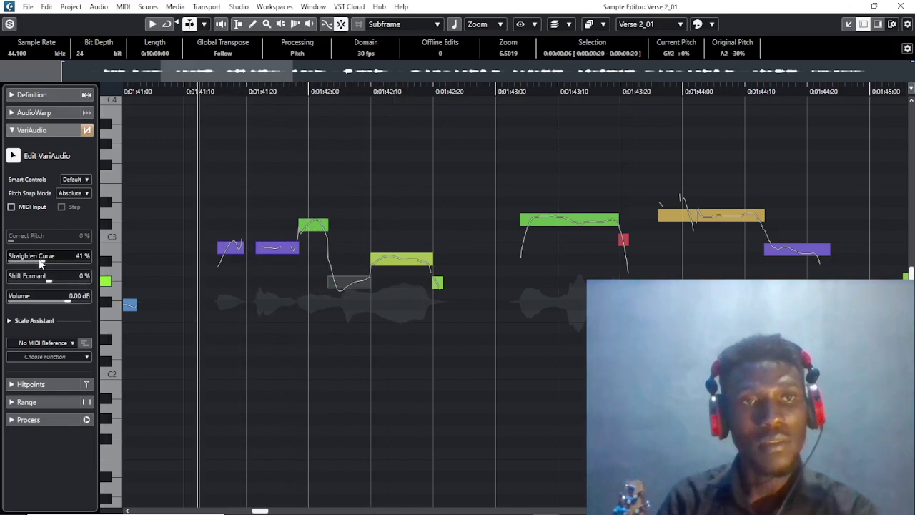
drag(35, 263, 33, 263)
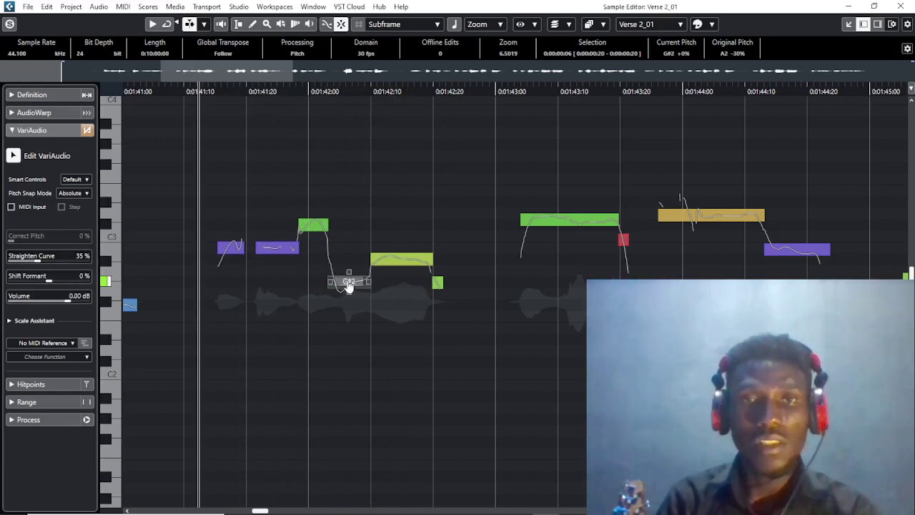
drag(348, 286, 348, 279)
drag(26, 265, 2, 266)
key(space)
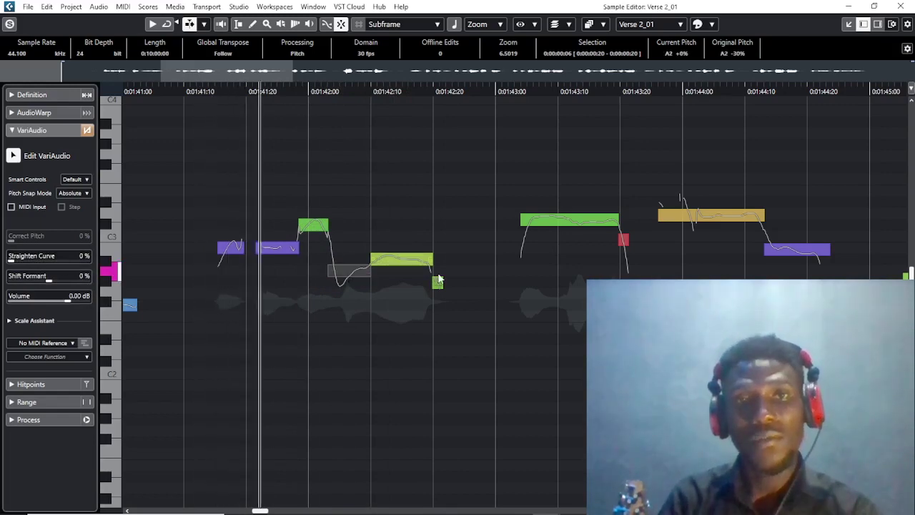
key(space)
Play the vocal from about 0:01:43:00, select the segments up to about 0:01:46 and listen to them against the Piano track.
scroll(444, 282, right, 2)
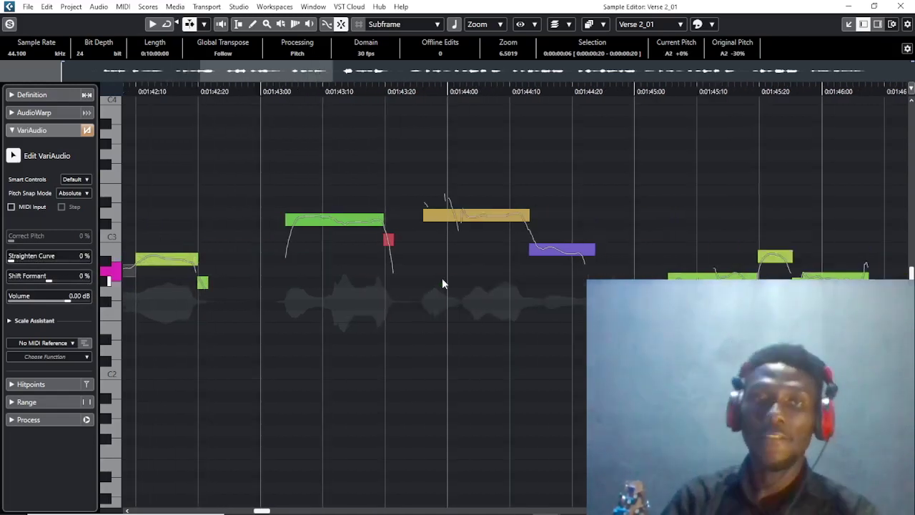
scroll(324, 142, down, 2)
click(306, 91)
key(space)
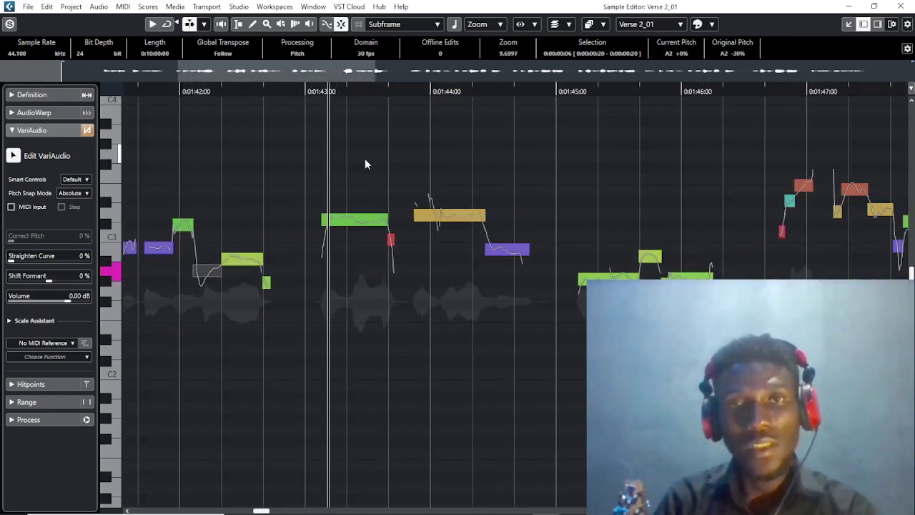
drag(364, 158, 688, 339)
key(space)
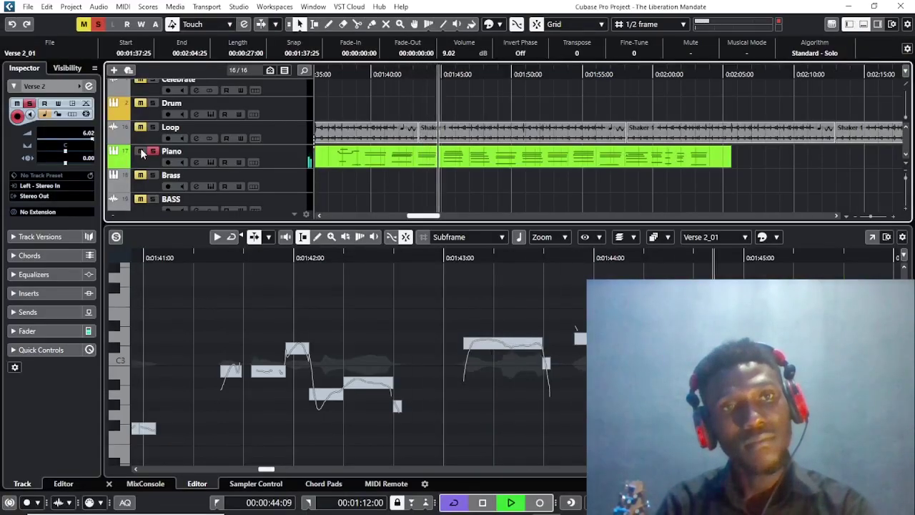
key(space)
Reopen Verse 2_01 in its own editor window and set Correct Pitch to 100 % for the selected segments after 0:01:43:00.
click(874, 237)
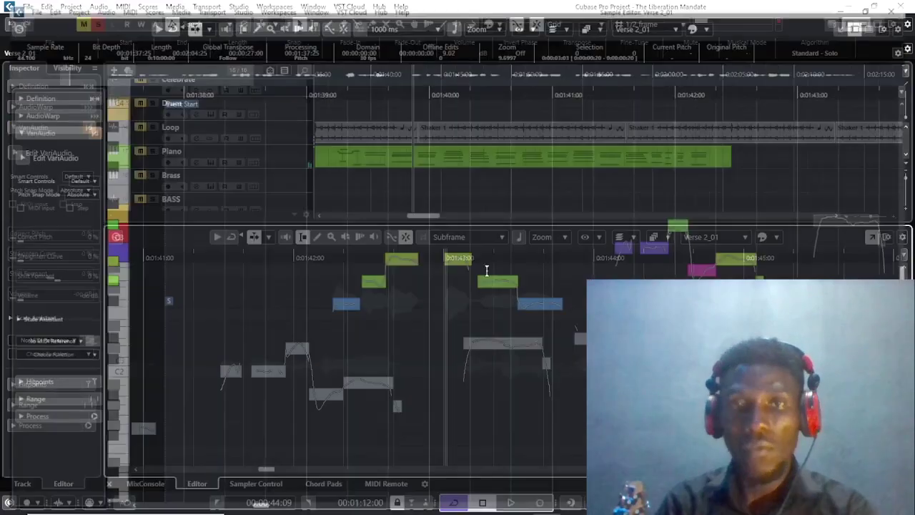
scroll(584, 254, right, 5)
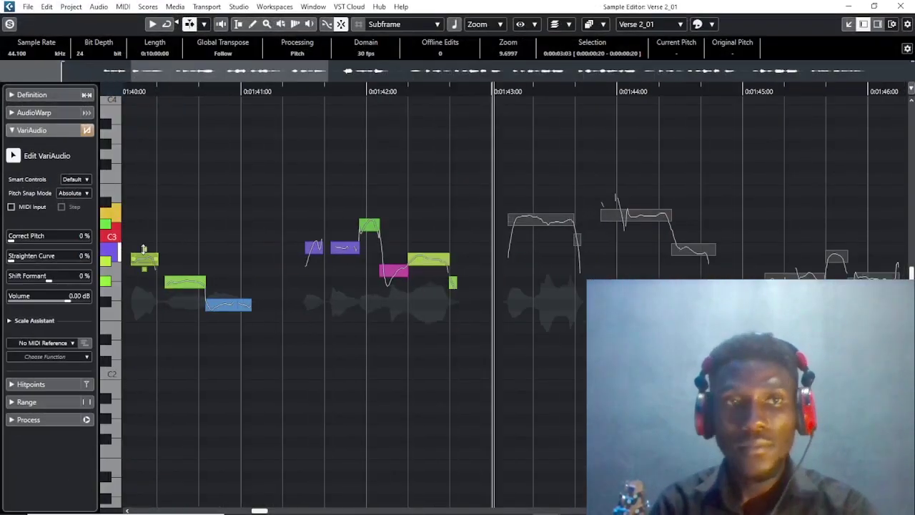
drag(62, 241, 107, 247)
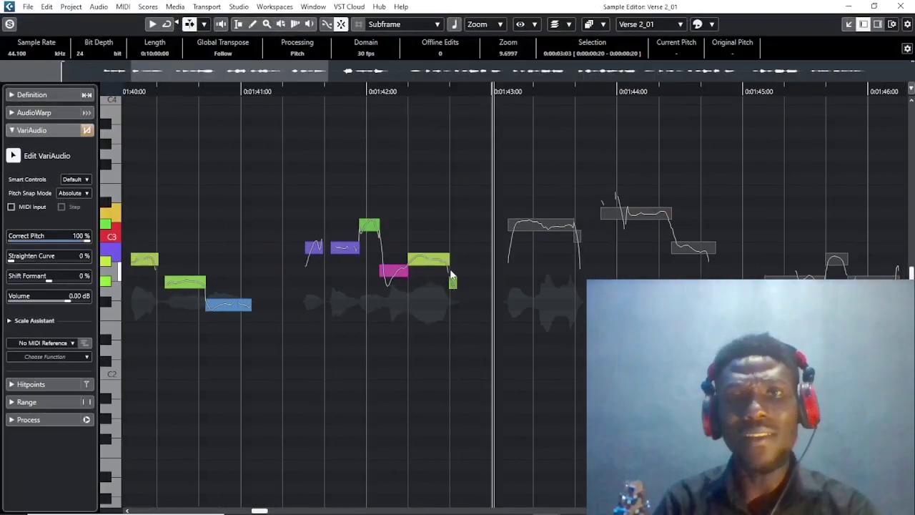
Move the long segment near 0:01:44:00 to C#3 and the one right after it to A#2.
scroll(456, 269, right, 4)
click(427, 216)
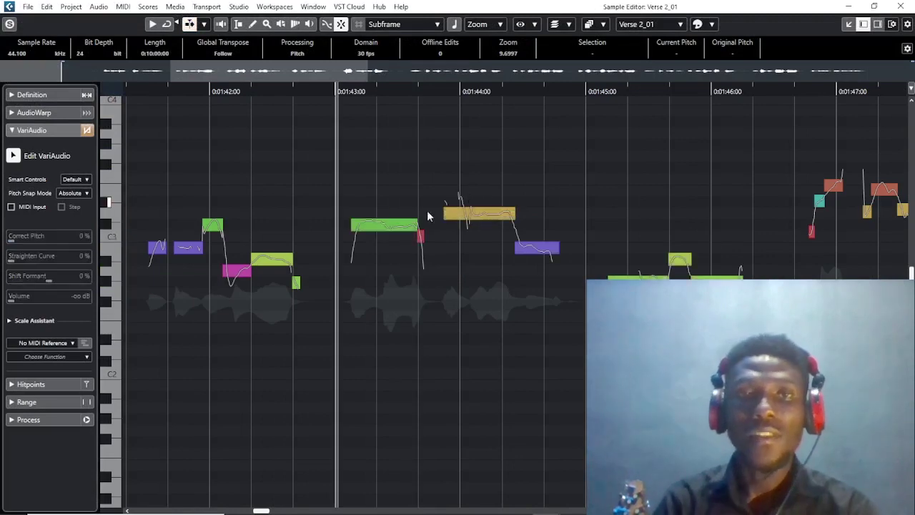
click(393, 226)
drag(476, 214, 481, 227)
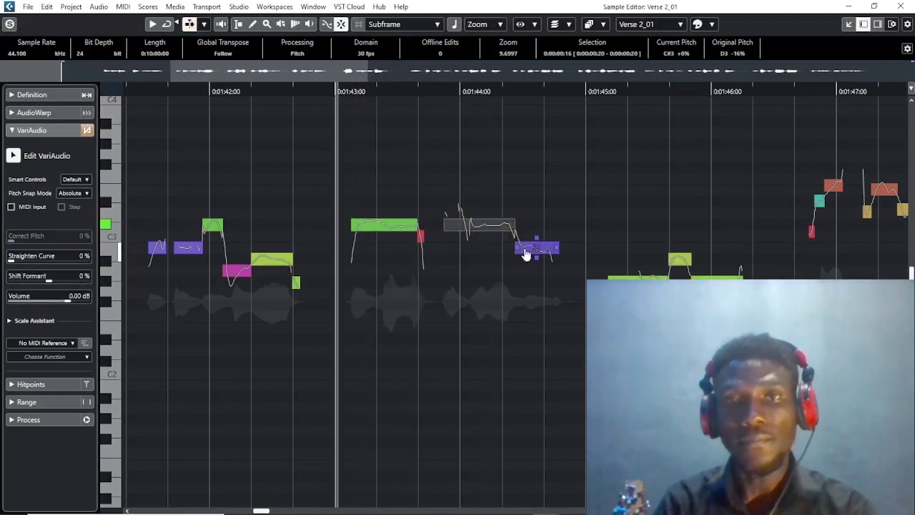
drag(526, 253, 526, 264)
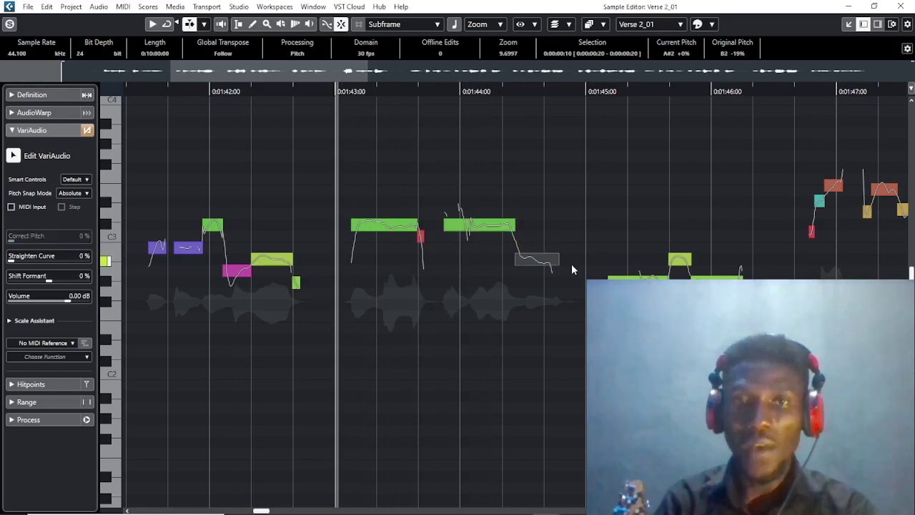
Inspect the G#2 and A#2 segments after 0:01:45:00 and play the vocal from about 0:01:43:00.
scroll(522, 291, right, 2)
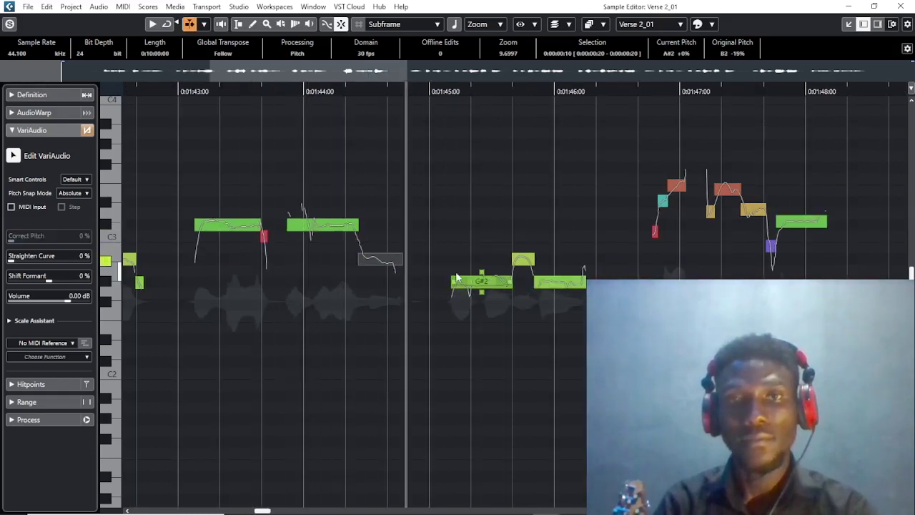
click(478, 284)
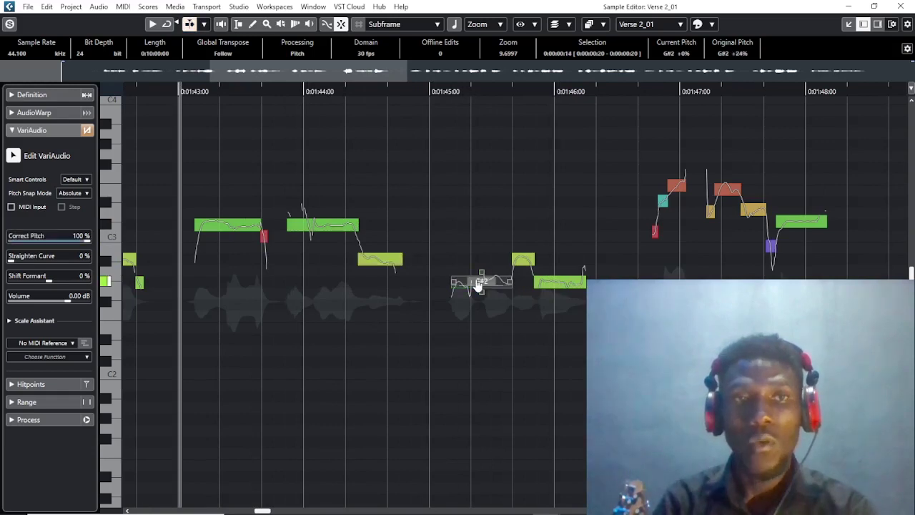
click(520, 263)
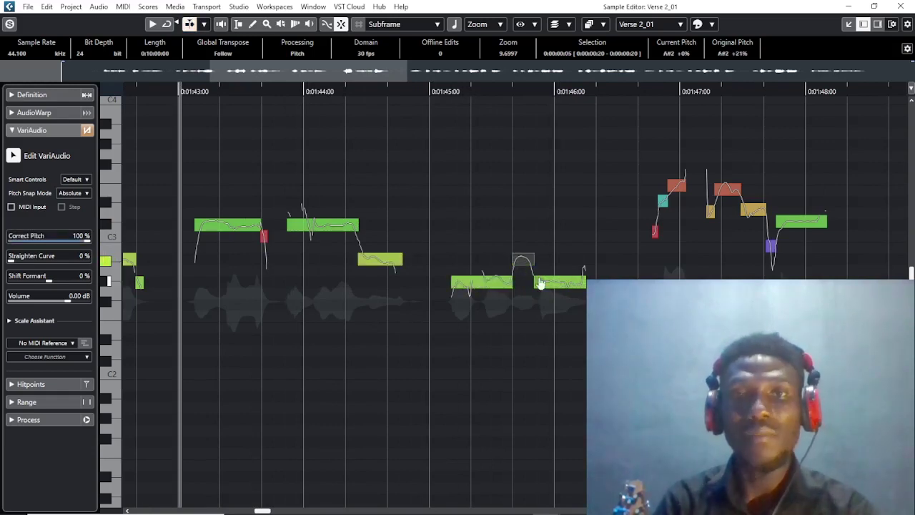
key(space)
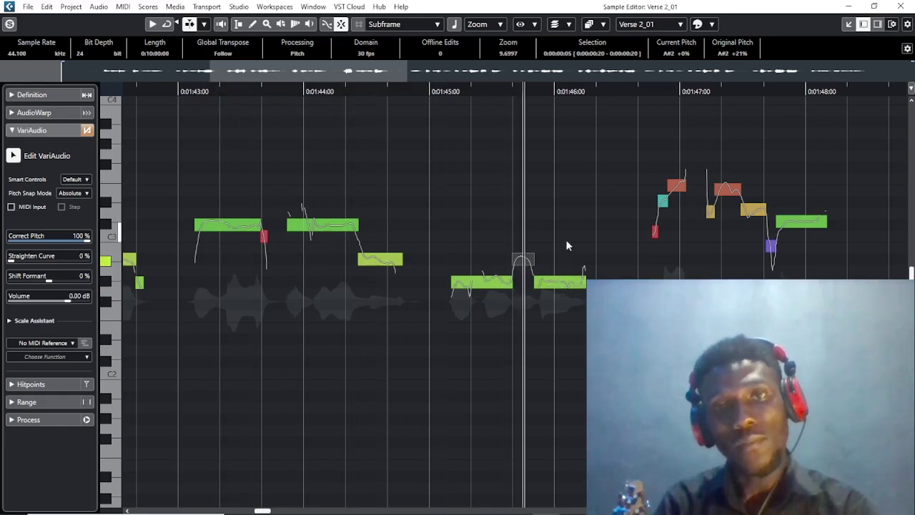
key(space)
Straighten the curves of the segments between 0:01:45 and 0:01:46, set Straighten Curve to 47 % for the A#2 segment before them, and play.
drag(551, 174, 390, 303)
drag(391, 301, 303, 313)
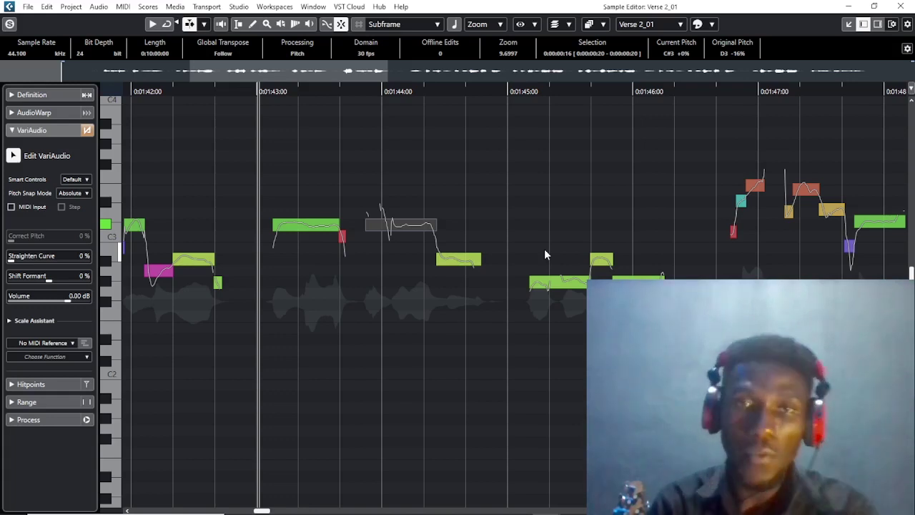
click(444, 259)
key(space)
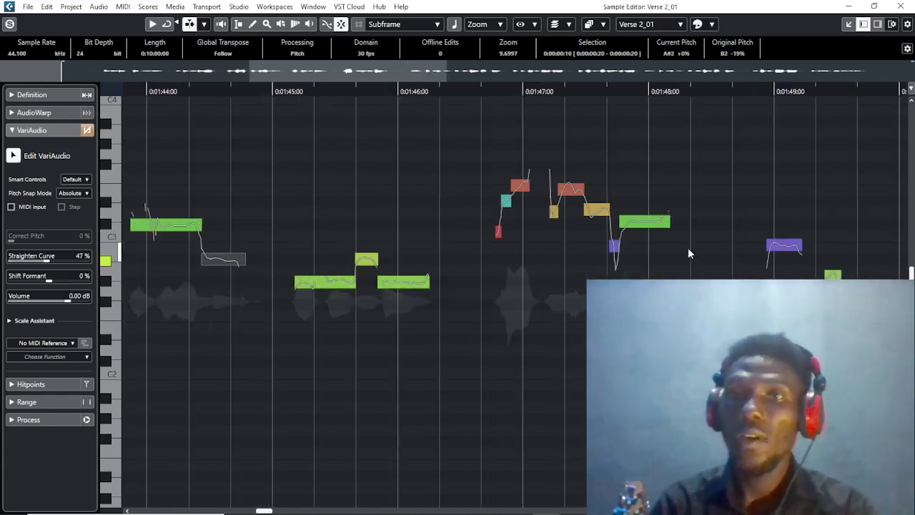
Select the segments between about 0:01:46:20 and 0:01:48:05 and play that phrase with the Piano track in the project.
drag(484, 136, 622, 323)
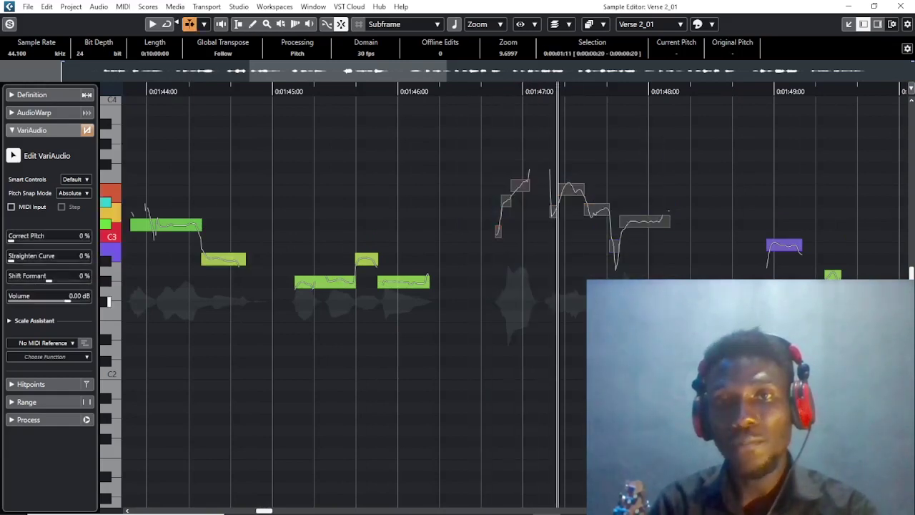
scroll(548, 183, up, 1)
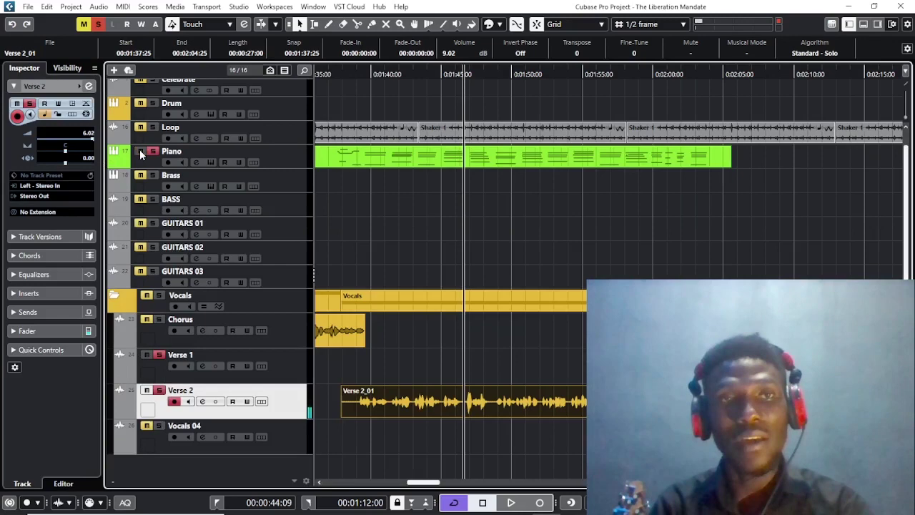
key(space)
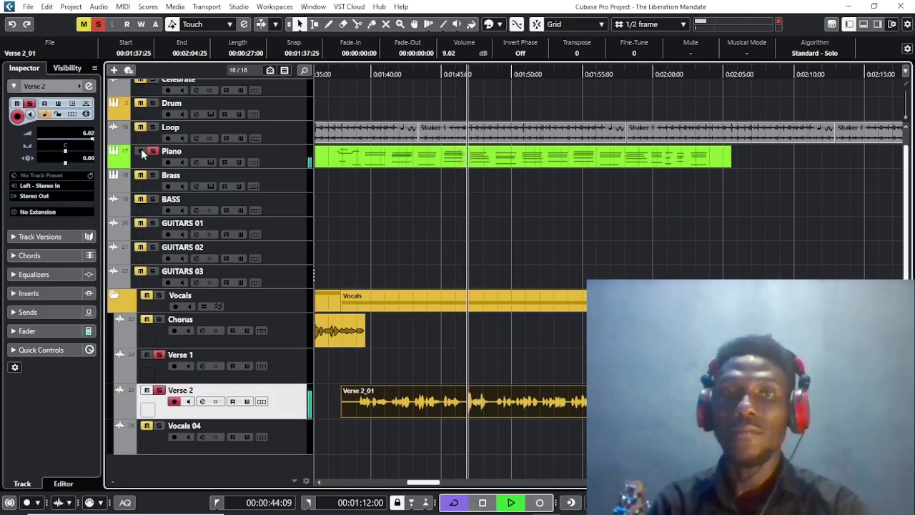
key(space)
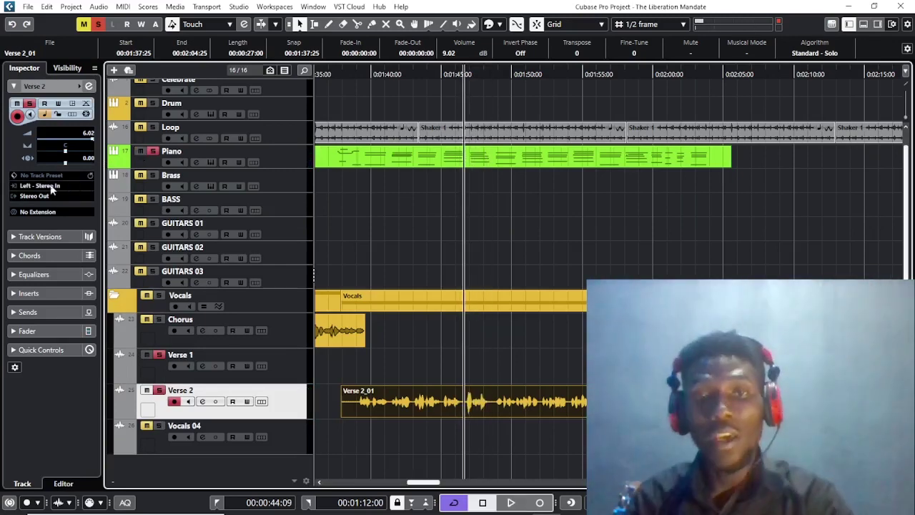
Reopen Verse 2_01 in its own editor window, enable Edit VariAudio and play the phrase before 0:01:47:00.
key(Return)
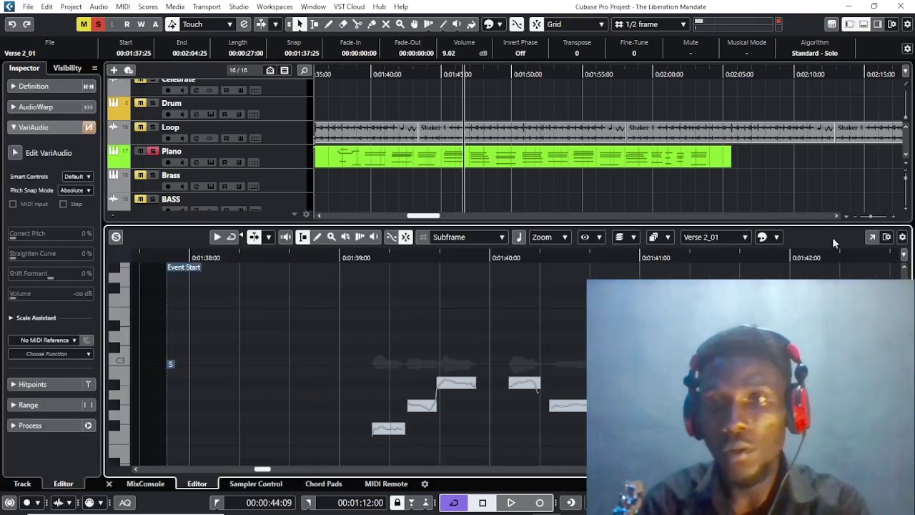
click(872, 237)
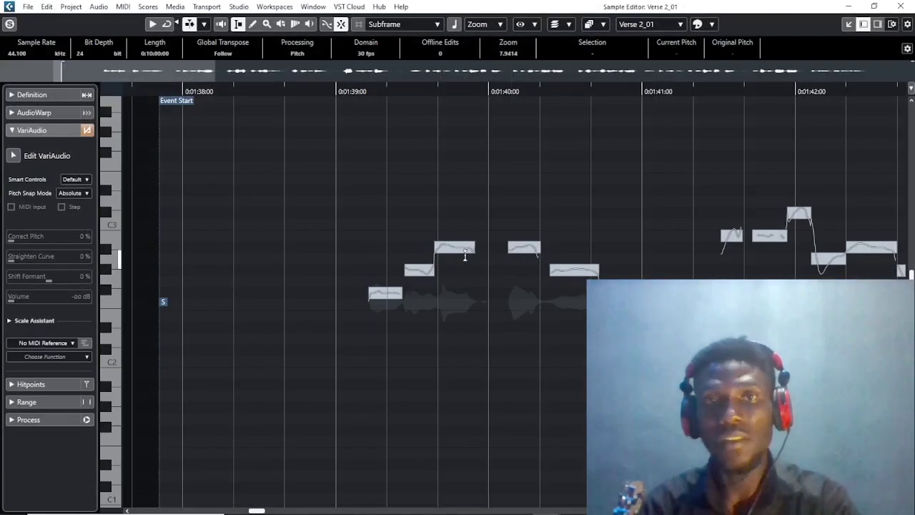
click(12, 156)
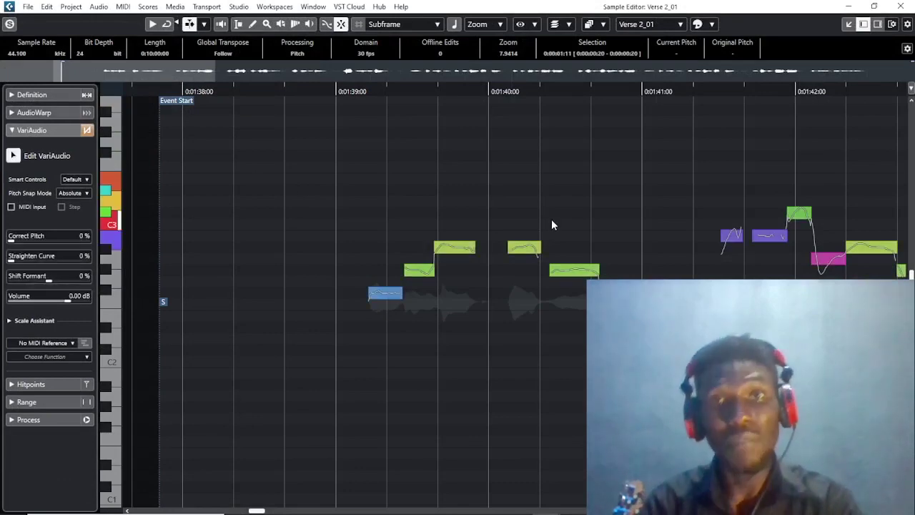
key(space)
key(space)
scroll(310, 191, left, 1)
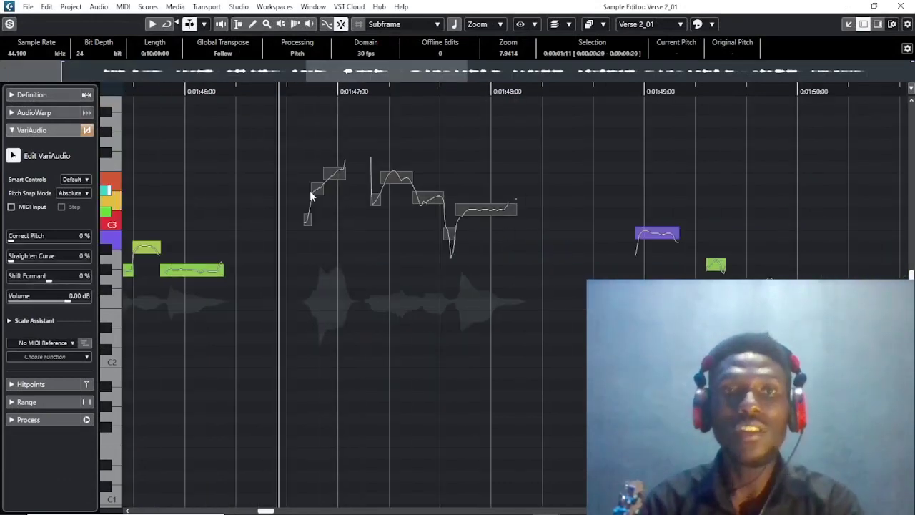
Move the third and fifth segments of the phrase around 0:01:47:00 to F3, snap its second segment to D#3, and play it.
click(343, 156)
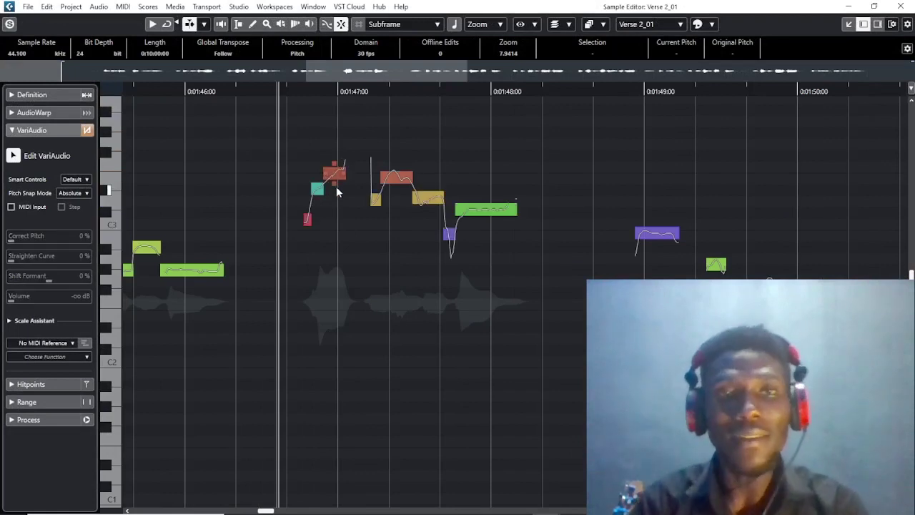
drag(336, 174, 334, 168)
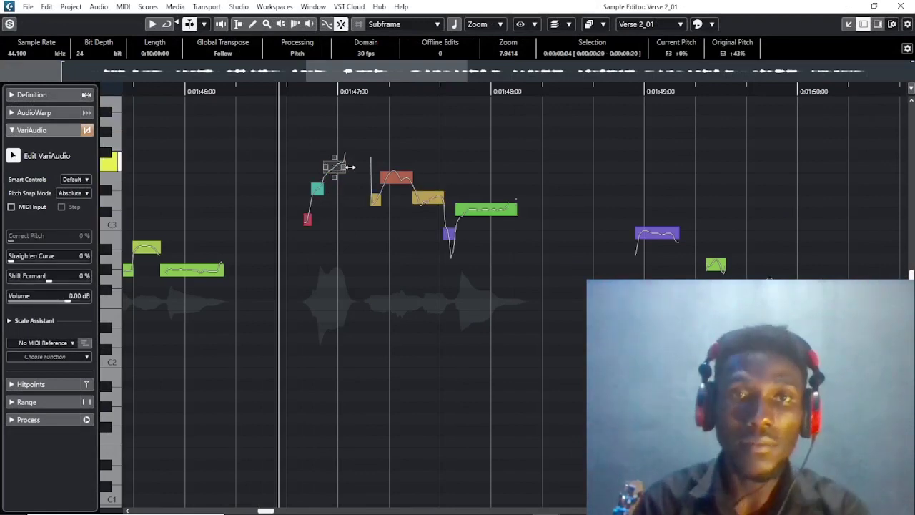
drag(392, 177, 392, 169)
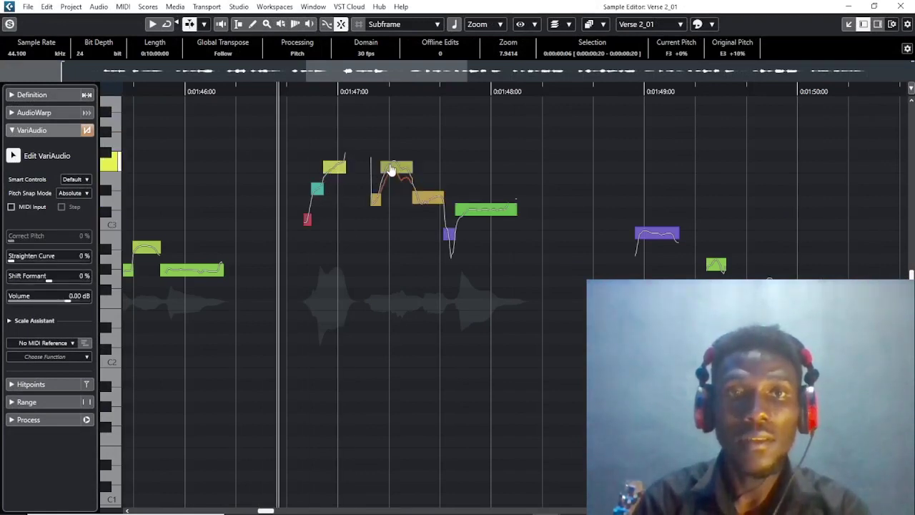
click(317, 190)
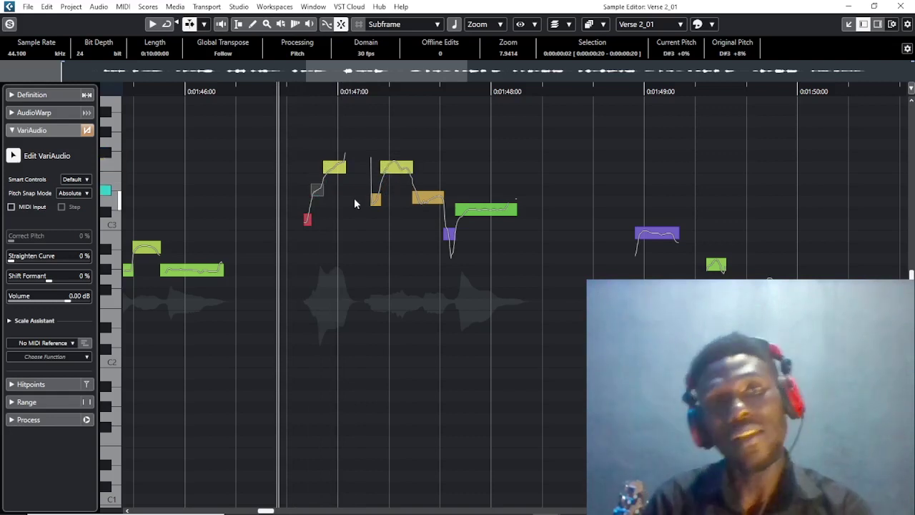
key(space)
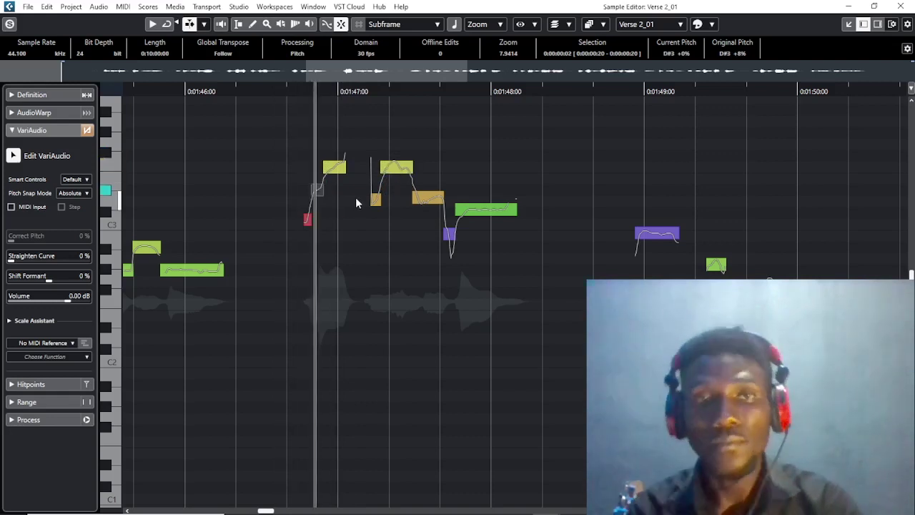
key(space)
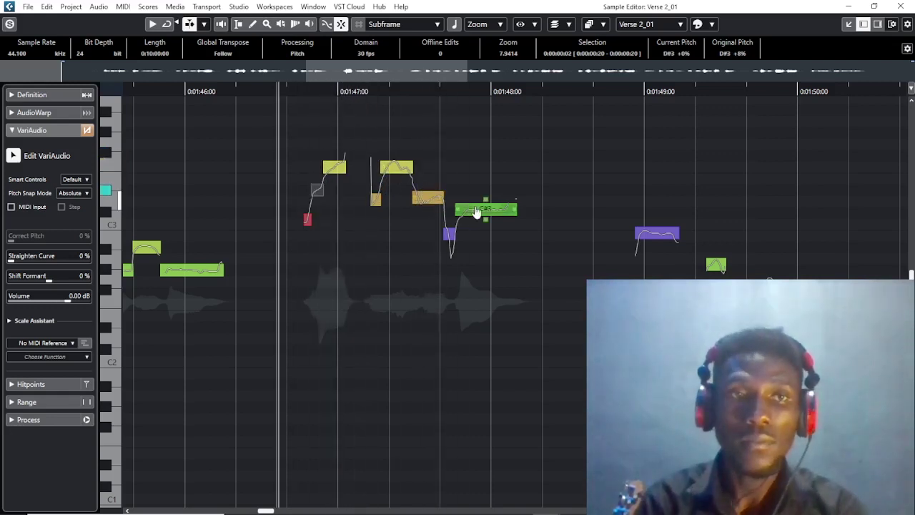
Snap the long segment around 0:01:48:00 to C#3 and play the phrase.
mouse_move(476, 213)
mouse_down()
mouse_move(478, 195)
mouse_move(475, 212)
mouse_up()
key(space)
key(space)
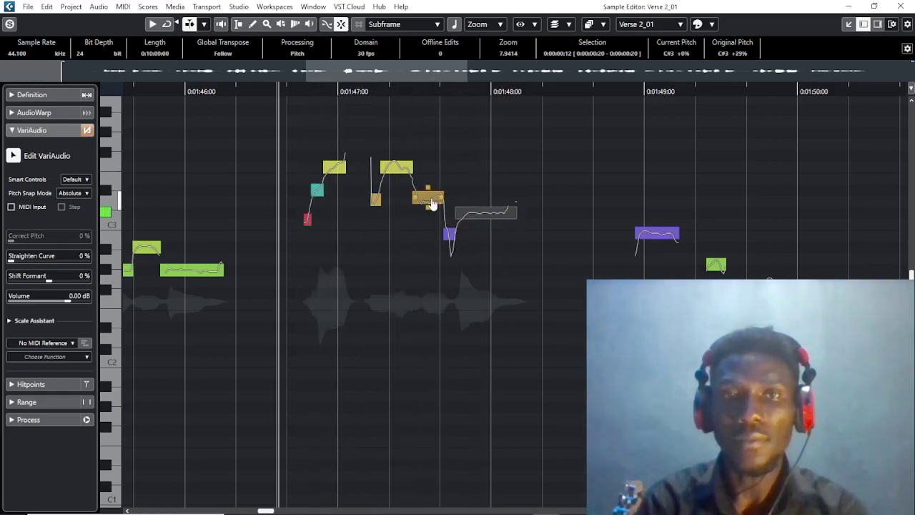
Move the fourth and sixth segments of the phrase around 0:01:47:00 to D#3 and snap the short one before its last segment to B2.
drag(431, 203, 432, 191)
key(space)
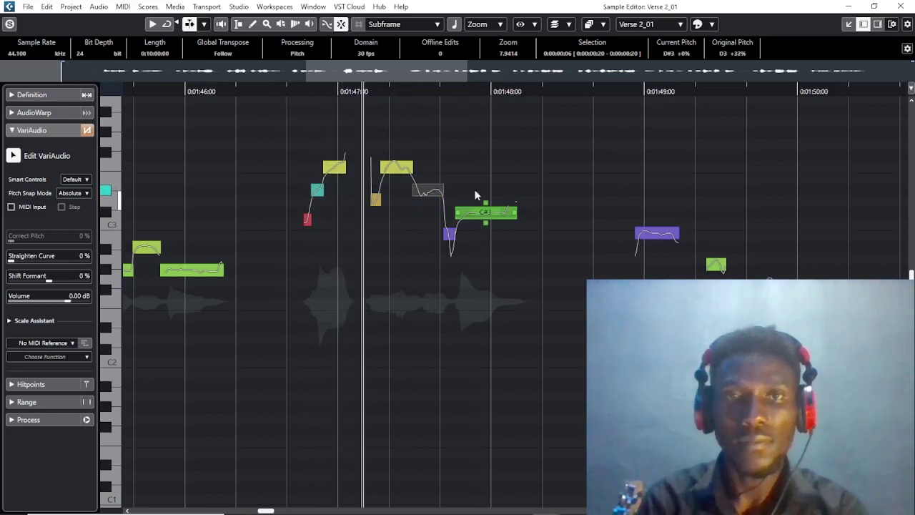
drag(377, 199, 378, 189)
click(449, 234)
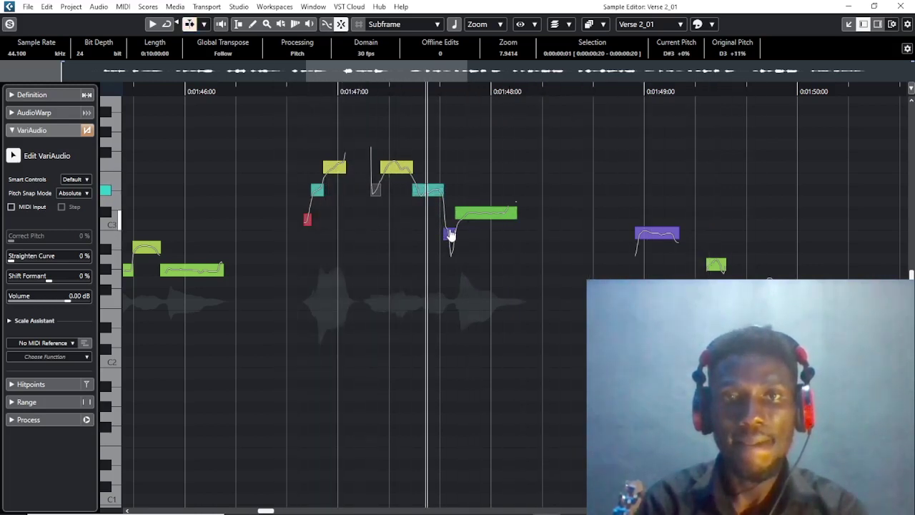
Select all segments of the phrase around 0:01:47:00 and set Correct Pitch to 100 % and Straighten Curve to 26 %.
drag(296, 136, 493, 268)
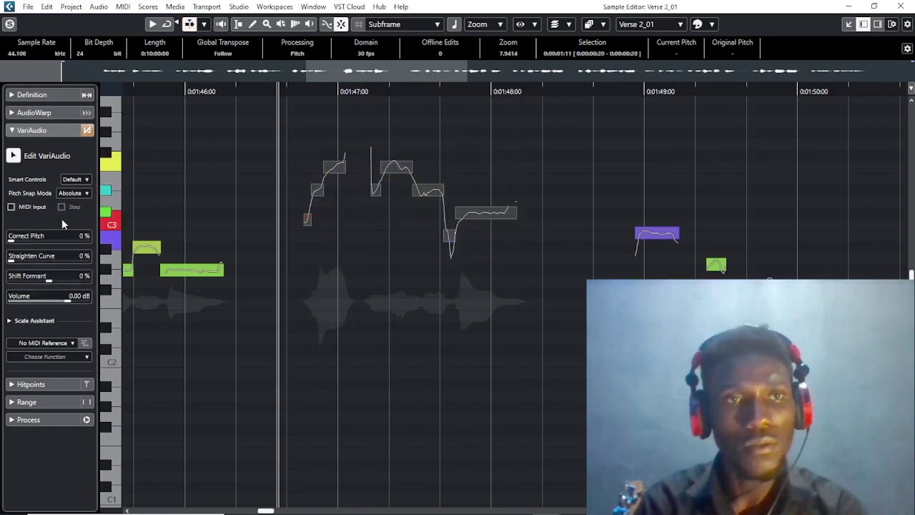
drag(48, 238, 91, 239)
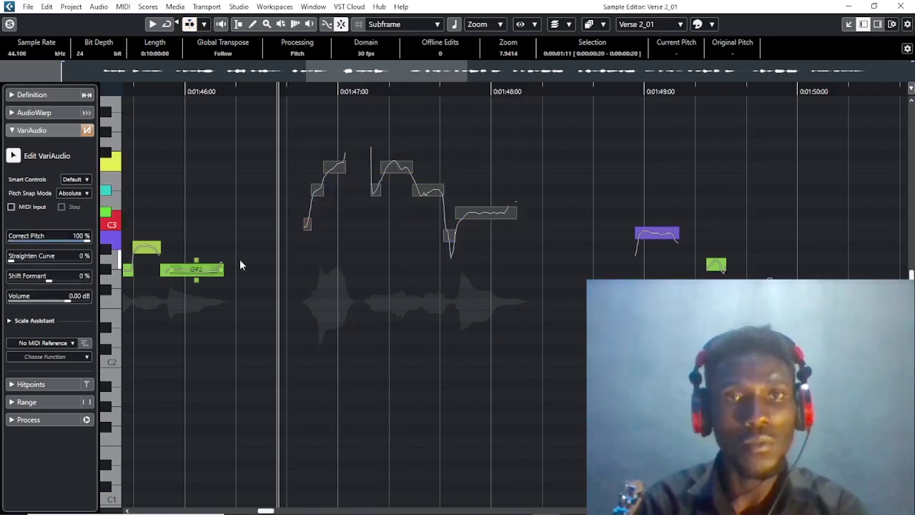
drag(23, 260, 31, 260)
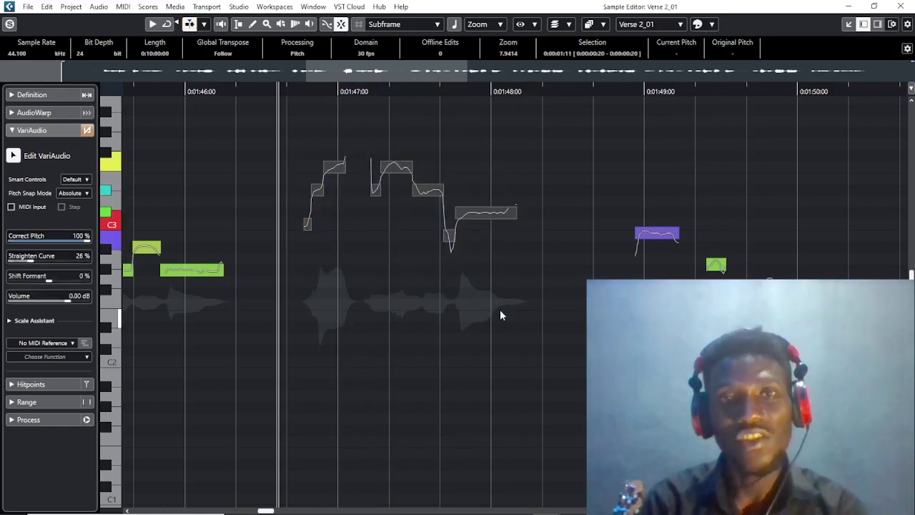
click(405, 241)
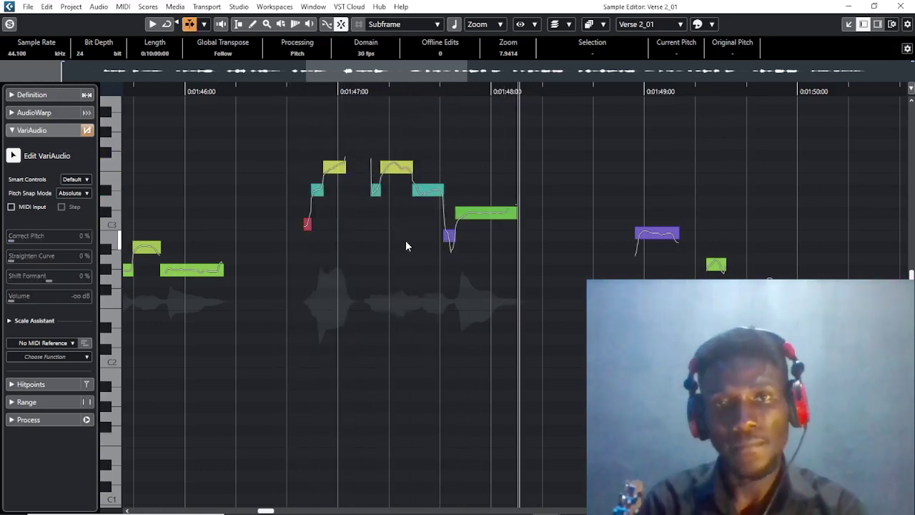
Move the three segments between 0:01:49:00 and 0:01:50:00 to A#2, G#2 and F#2 in order, and play them.
click(364, 91)
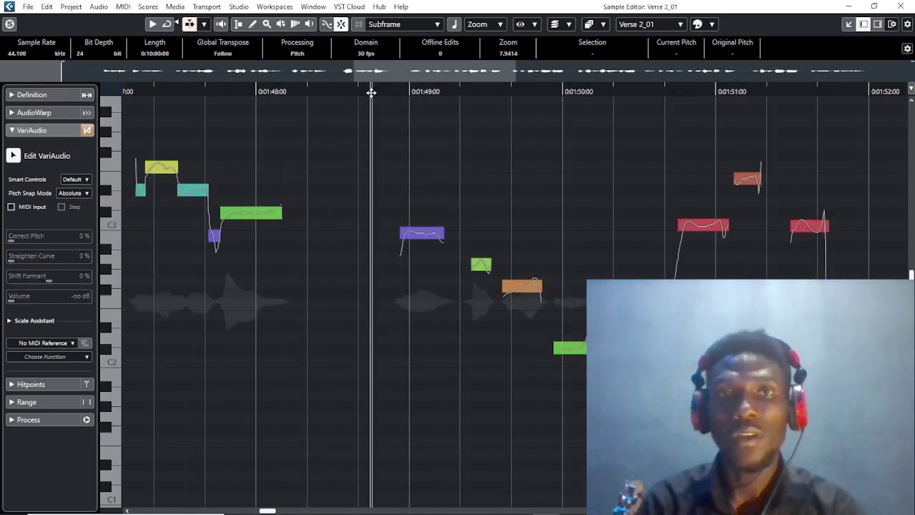
key(space)
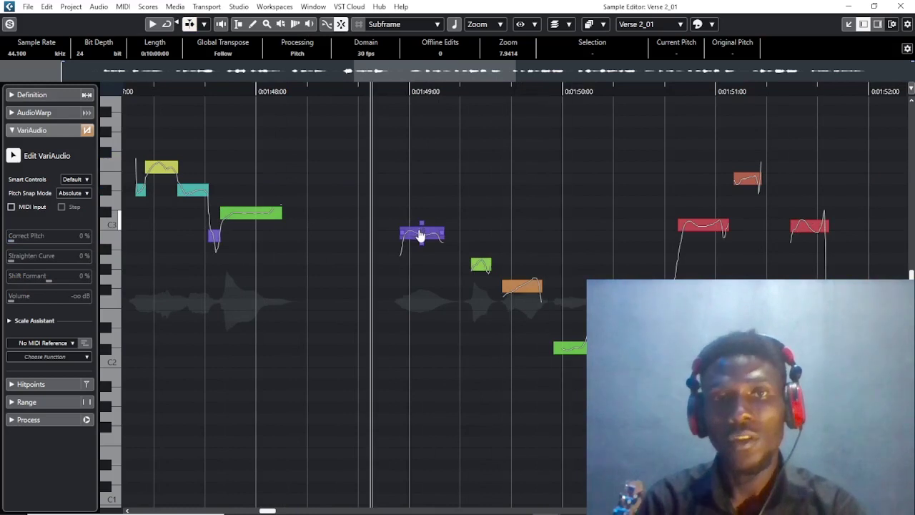
drag(421, 235, 421, 248)
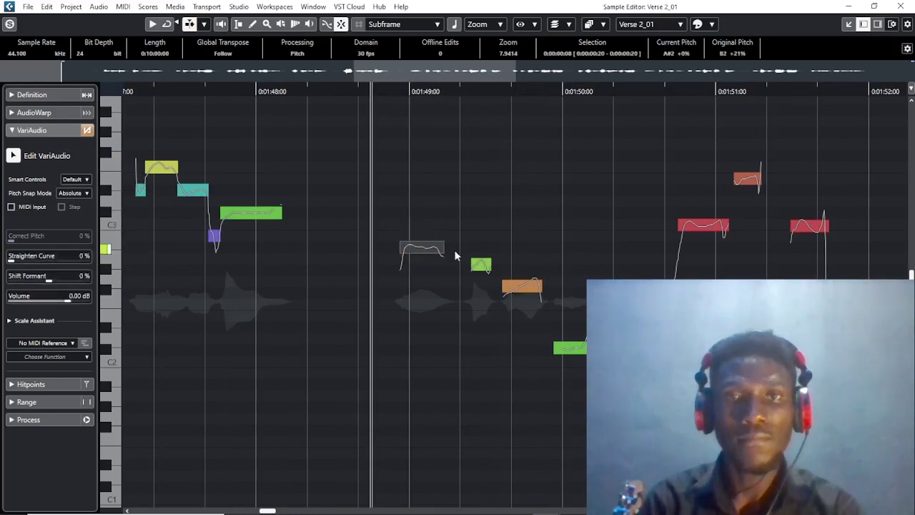
click(479, 264)
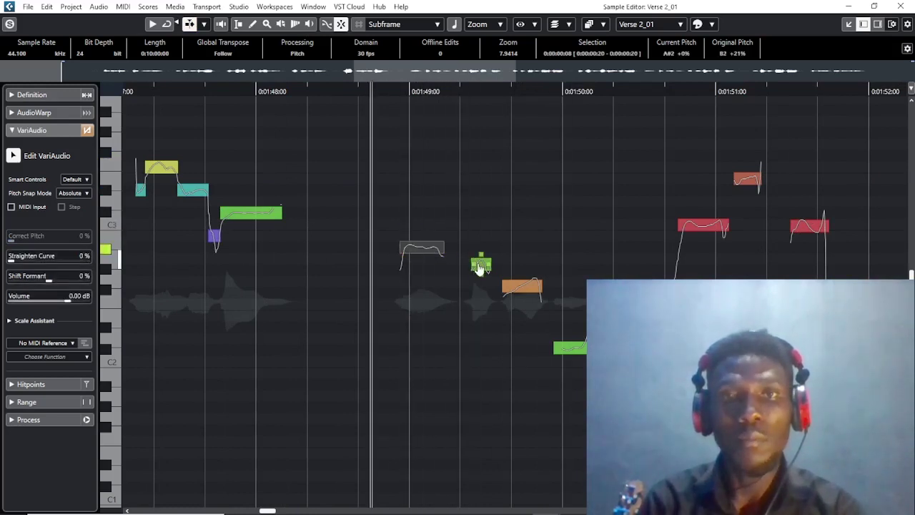
click(479, 264)
click(510, 291)
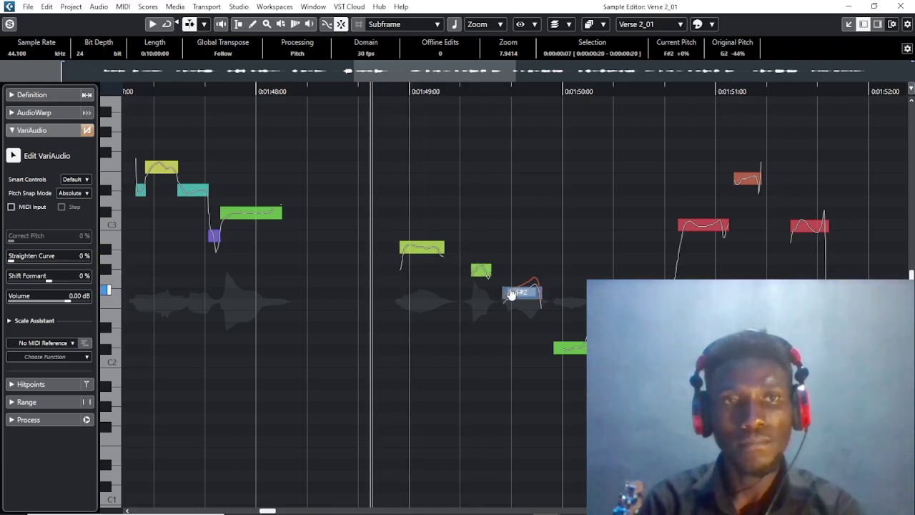
key(space)
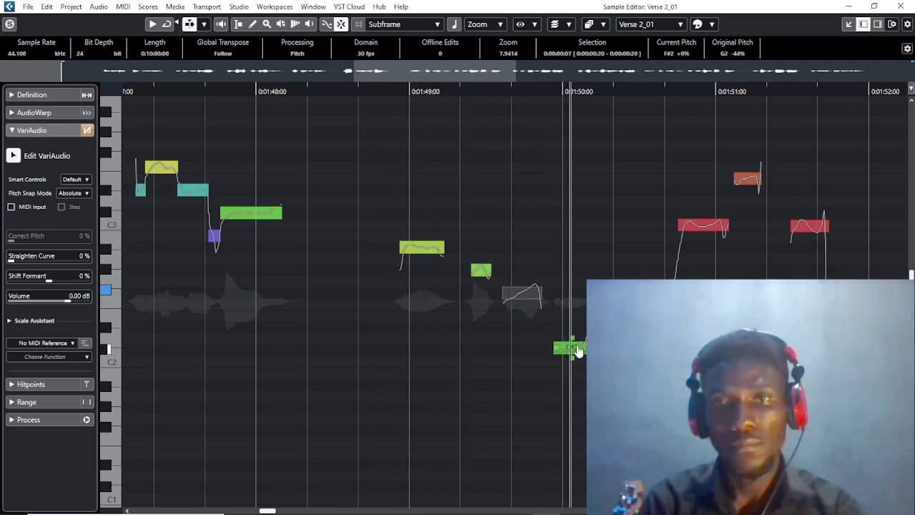
Listen to the phrase past 0:01:50:00 and move the two segments following the C#2 one to F#2, checking them by playback.
click(577, 350)
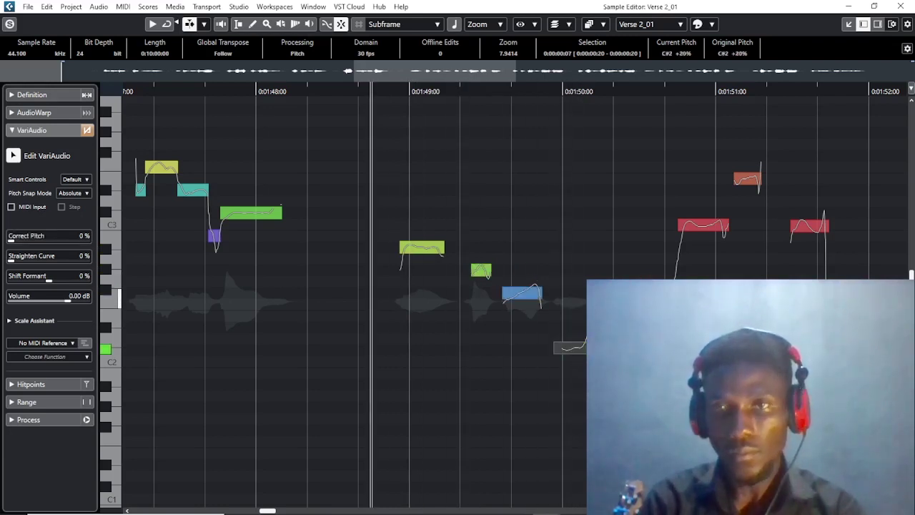
key(space)
scroll(627, 271, right, 2)
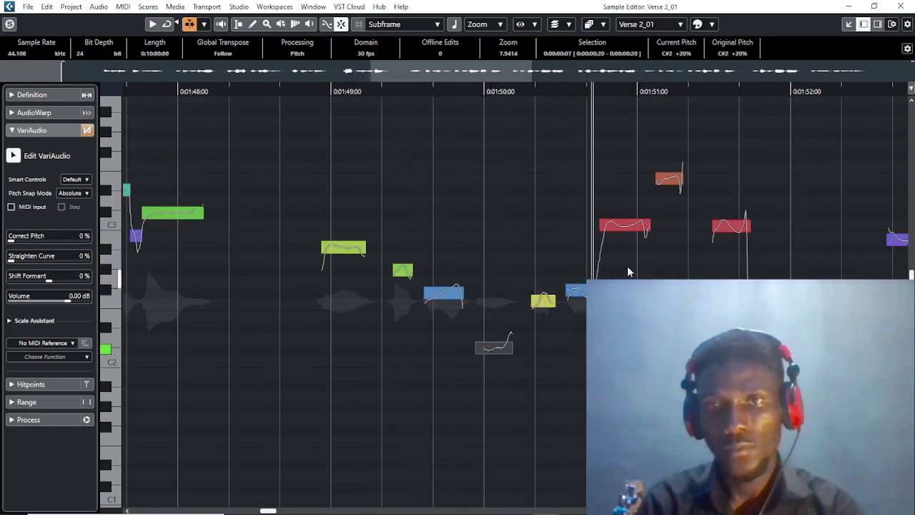
key(space)
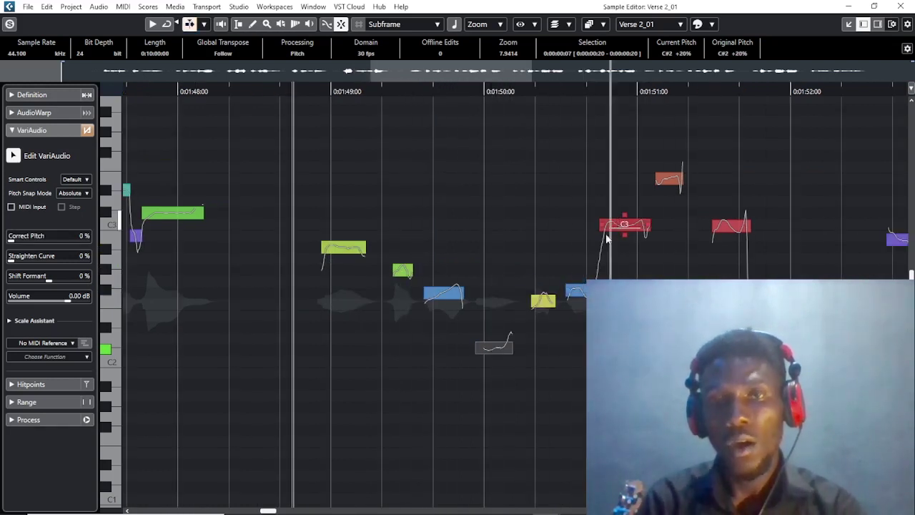
key(space)
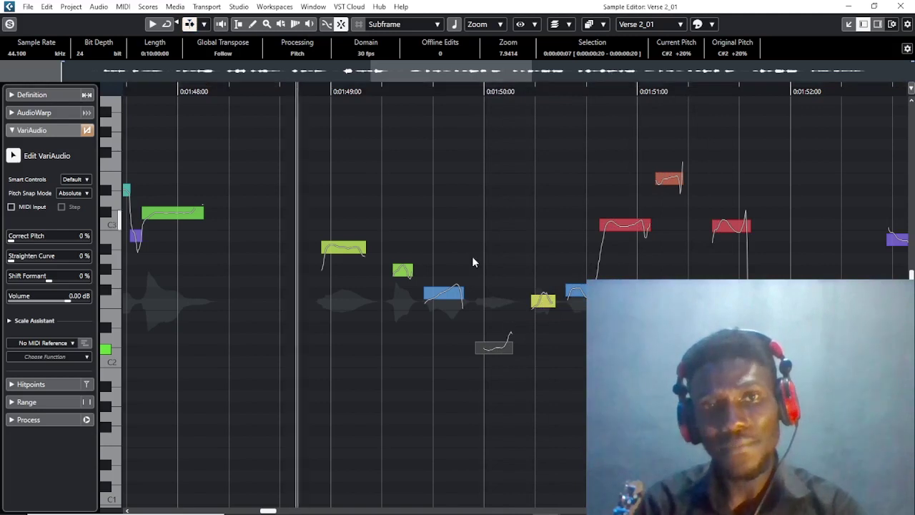
key(space)
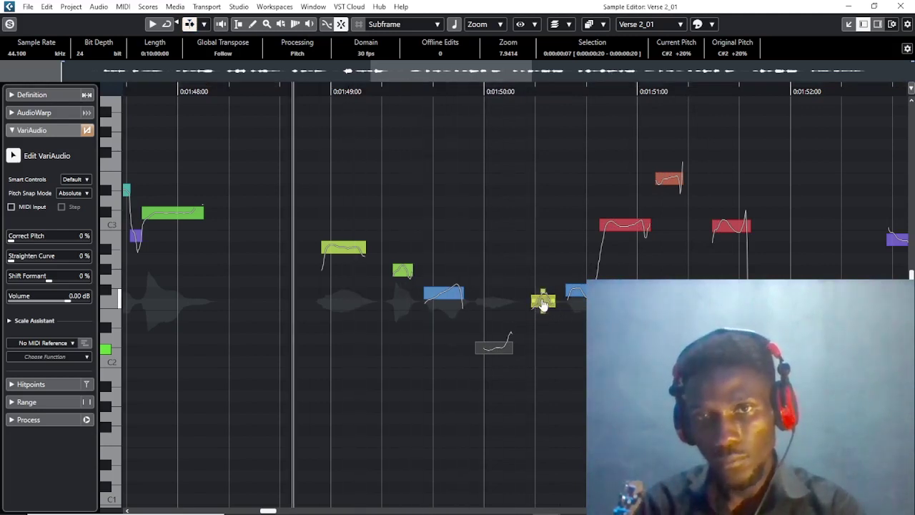
drag(542, 301, 542, 294)
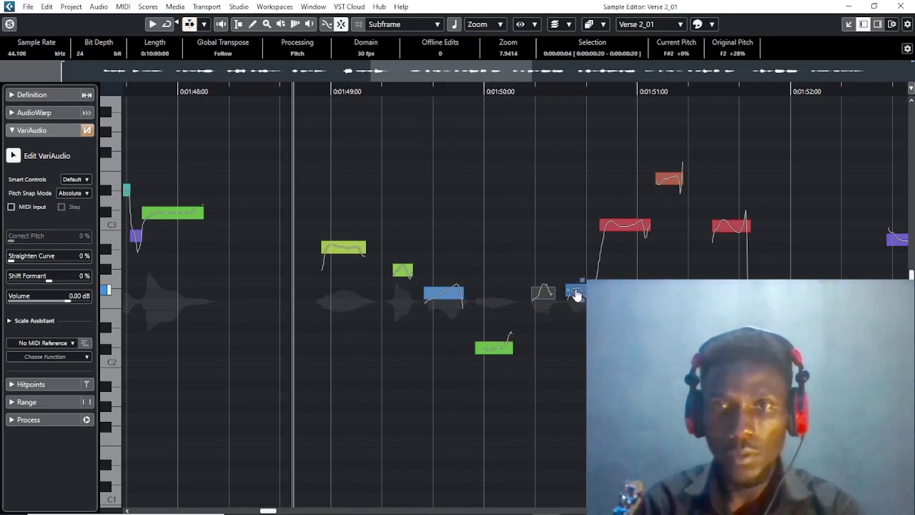
key(Left)
key(space)
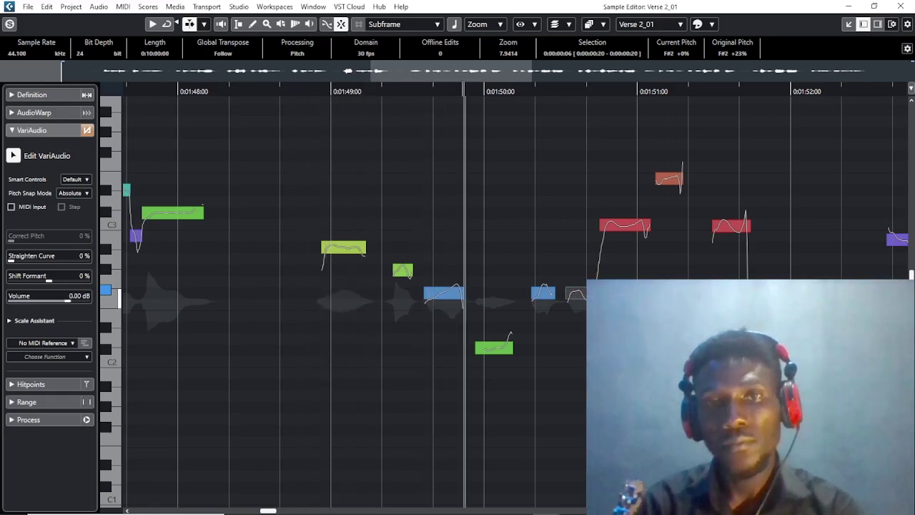
key(space)
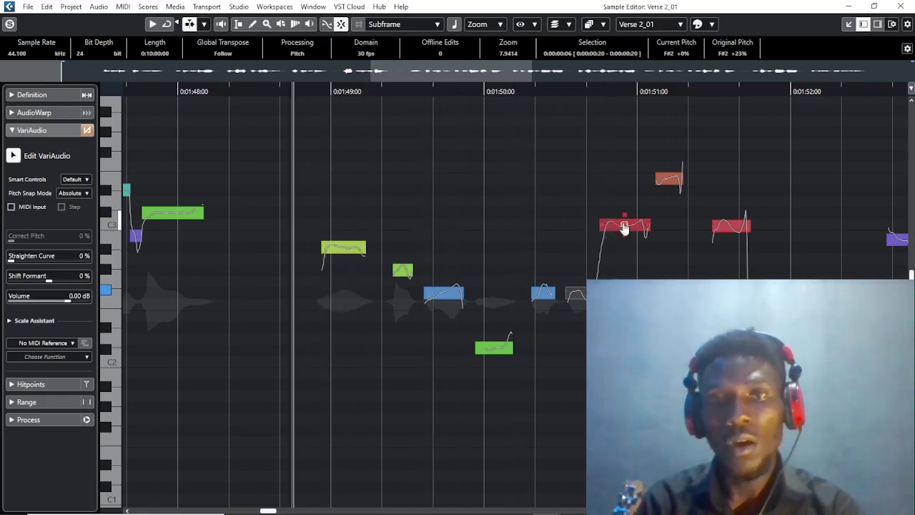
Move the three segments around 0:01:51:00 to B2, D#3 and B2 in order.
drag(624, 228, 624, 240)
drag(667, 179, 663, 188)
drag(728, 229, 727, 239)
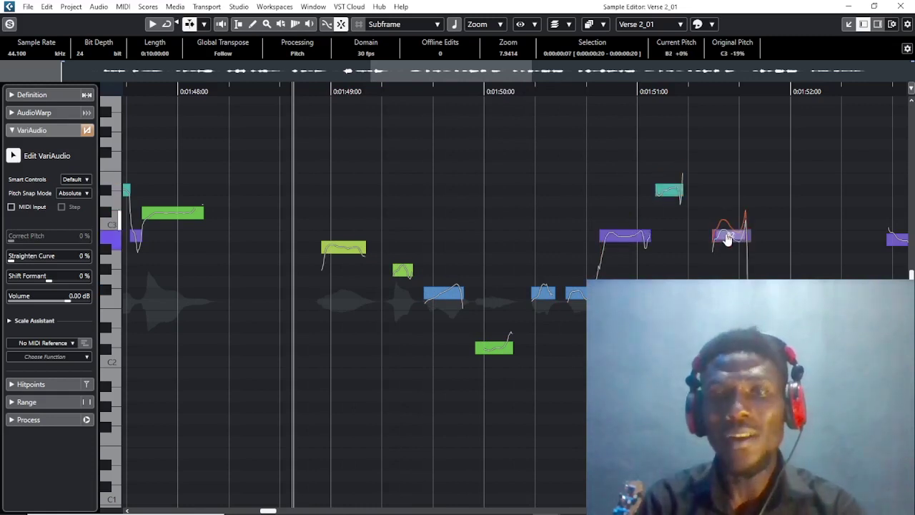
Select all segments between 0:01:49:00 and 0:01:52:00 and set Correct Pitch to 100 % and Straighten Curve to 17 %.
drag(338, 169, 726, 389)
drag(43, 242, 102, 245)
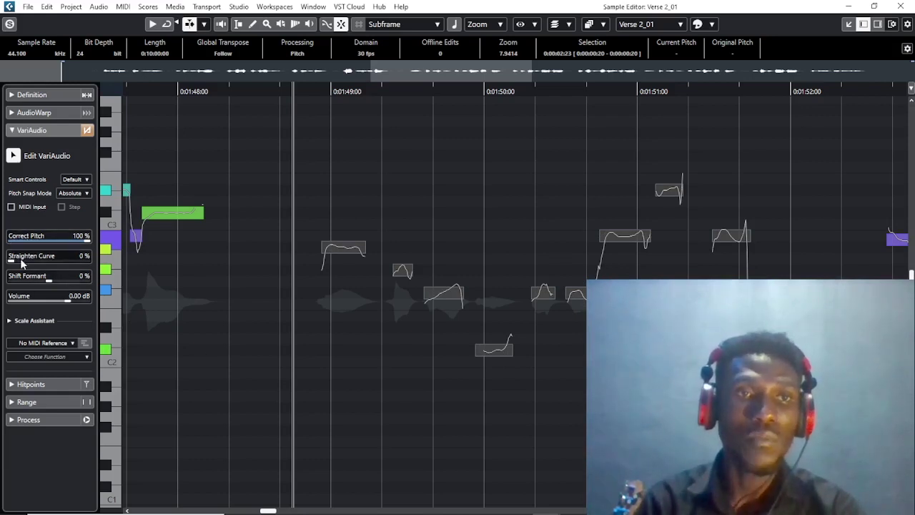
drag(21, 263, 24, 266)
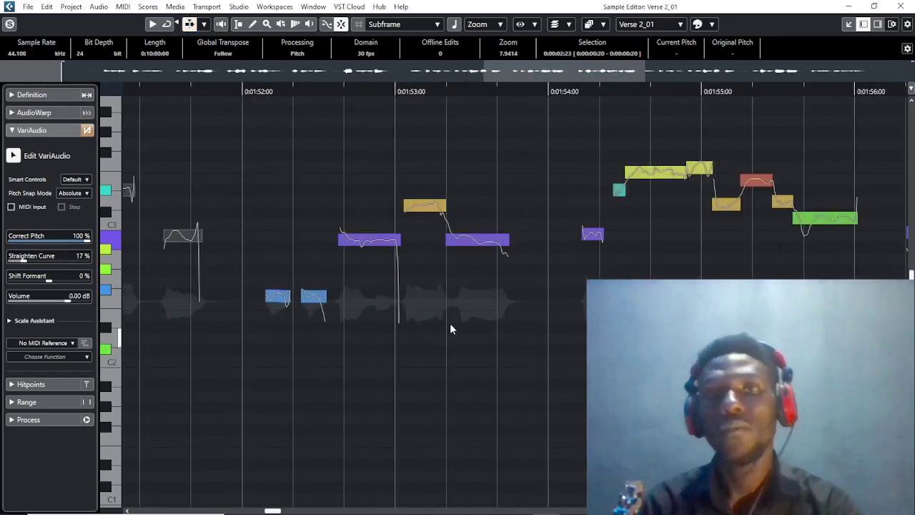
Play the phrase after 0:01:52:00, split its first segment, and snap both parts and the following segment to F#2.
click(252, 94)
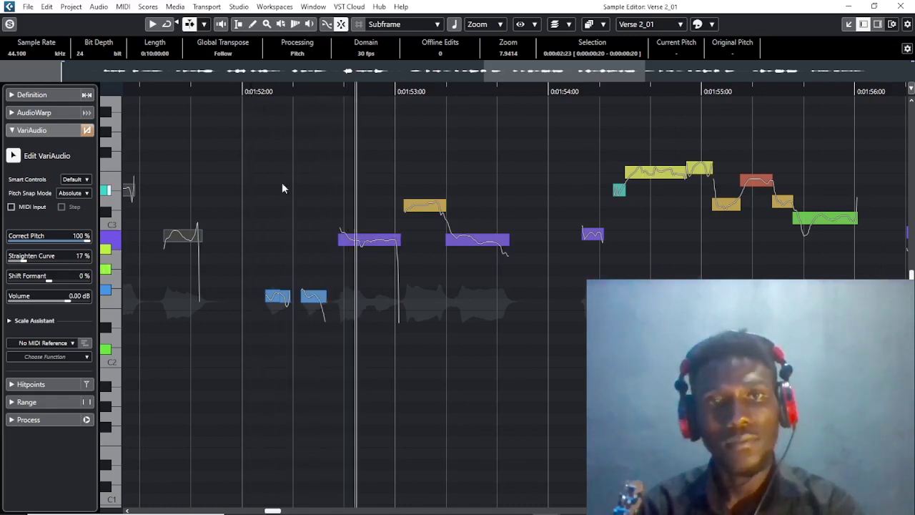
drag(261, 161, 489, 343)
key(space)
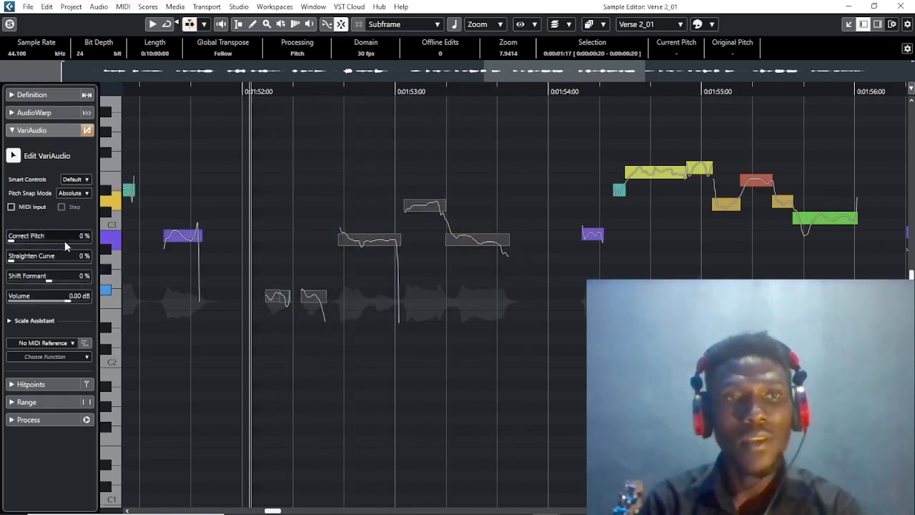
click(343, 280)
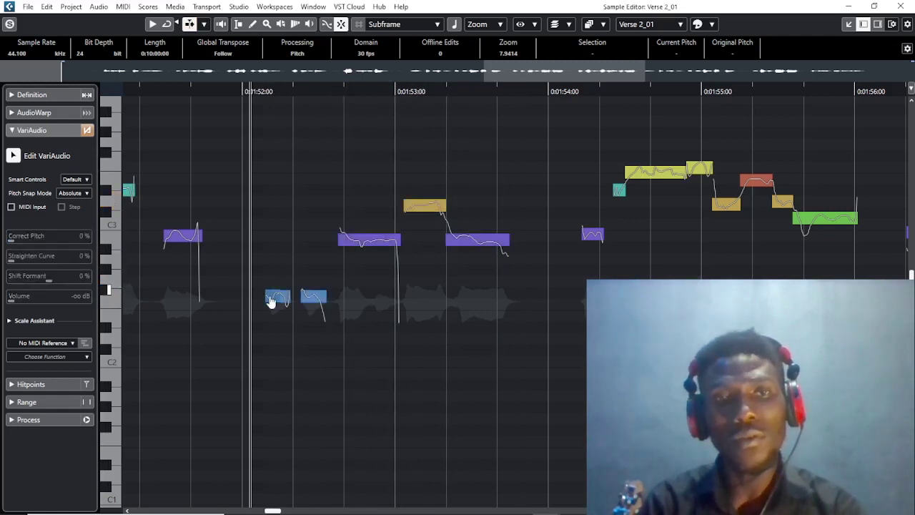
click(276, 300)
click(308, 296)
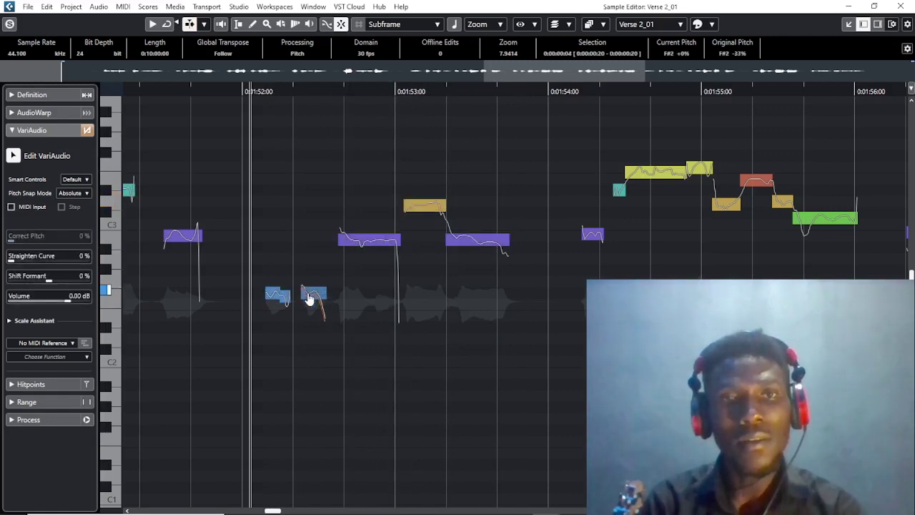
click(282, 300)
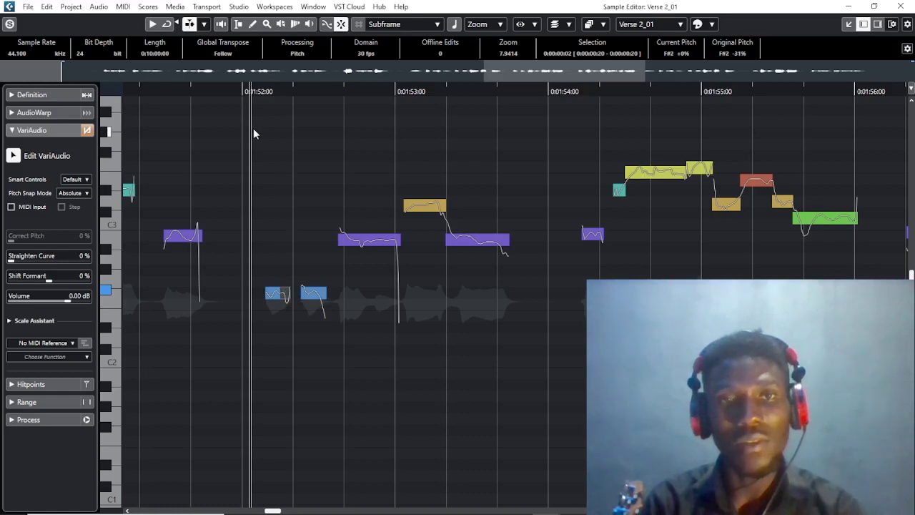
Select all segments between 0:01:52:00 and 0:01:54:00, set Correct Pitch to 100 %, and play them.
drag(253, 134, 510, 355)
drag(50, 240, 363, 268)
key(space)
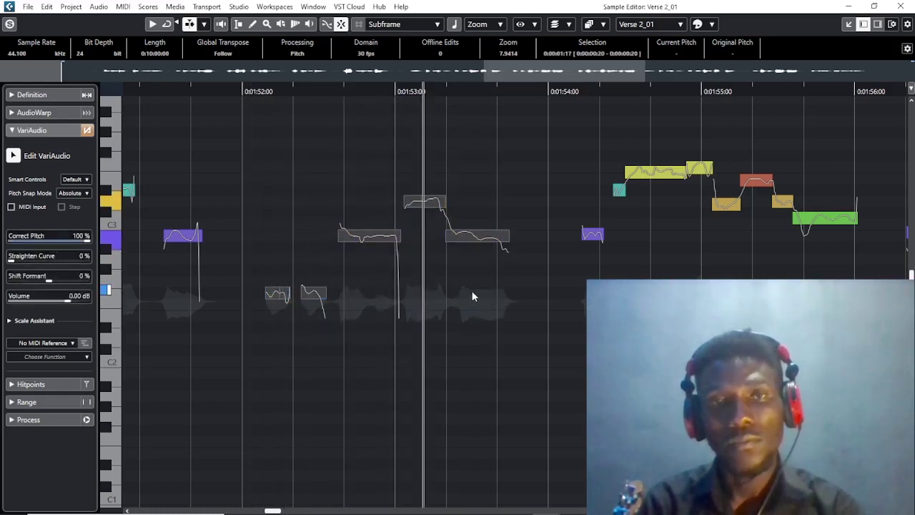
Compare the segments around 0:01:53:00 by playback and raise the D3 segment just after it to D#3.
click(472, 296)
key(space)
drag(358, 237, 374, 239)
key(space)
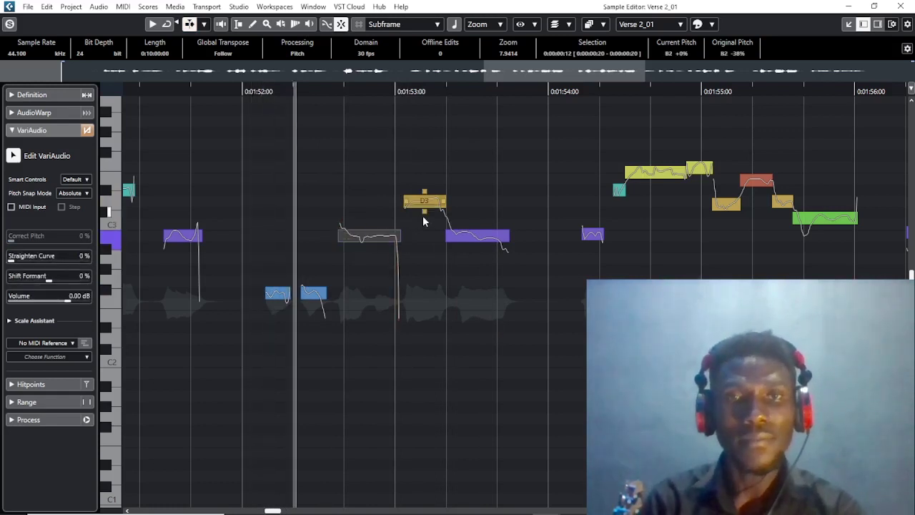
key(space)
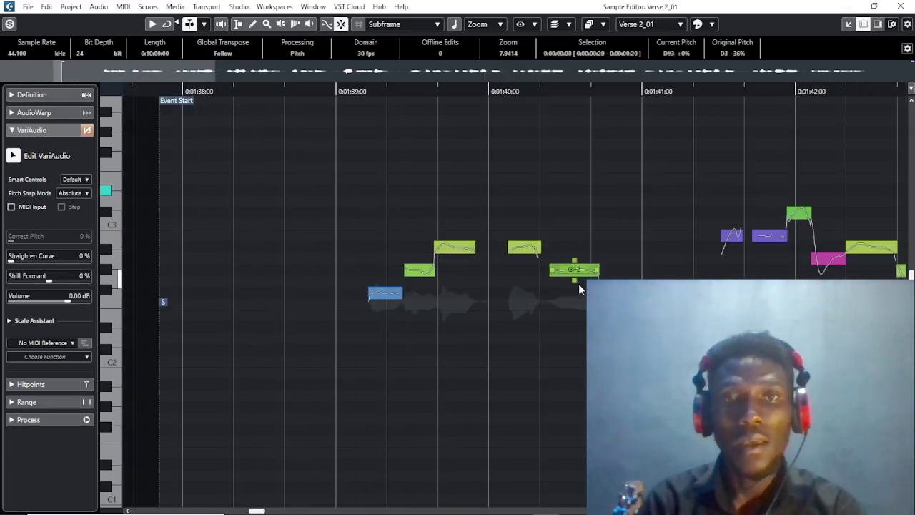
Play the phrase from 0:01:52:00 again and select its final B2 segment before 0:01:54:00.
key(space)
key(space)
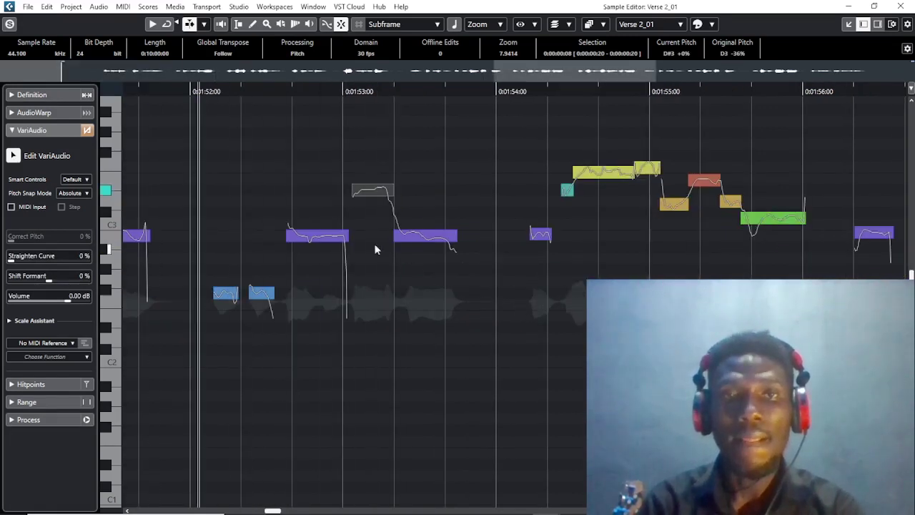
key(space)
key(space)
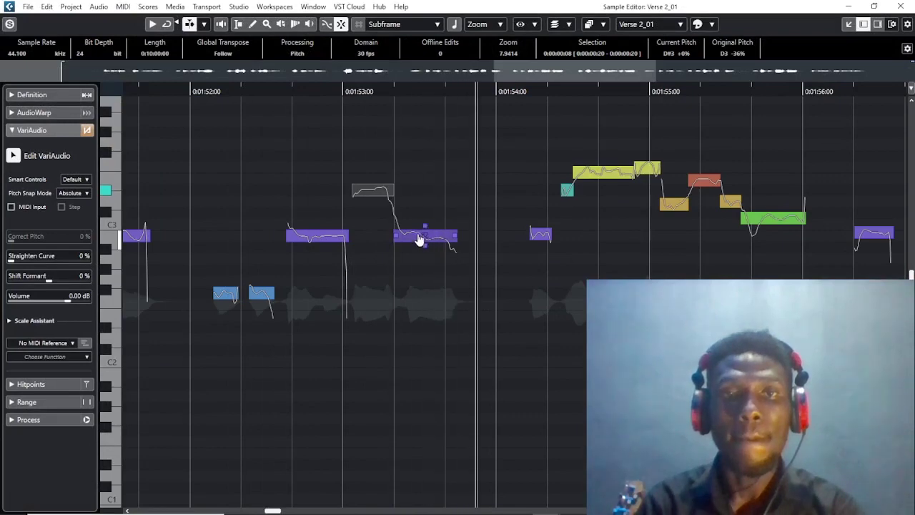
click(419, 238)
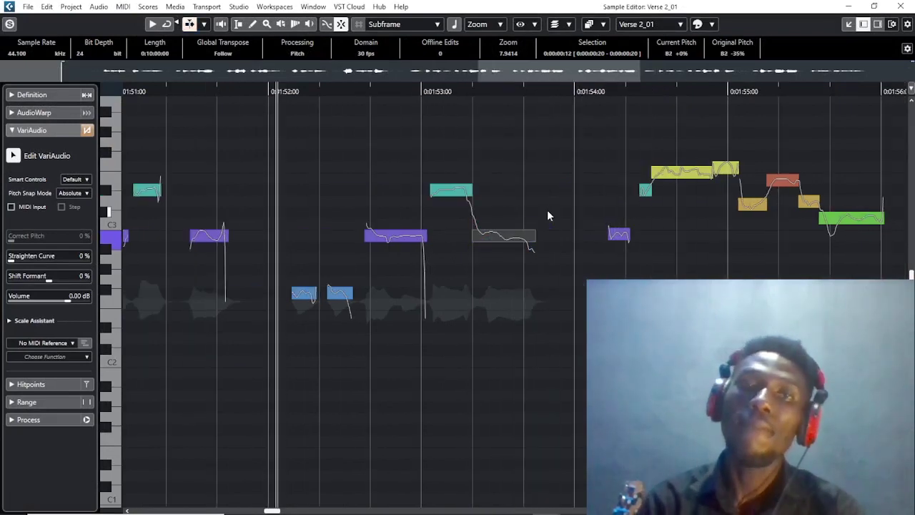
Play the corrected phrase between 0:01:52:00 and 0:01:54:00 to judge its segments.
key(space)
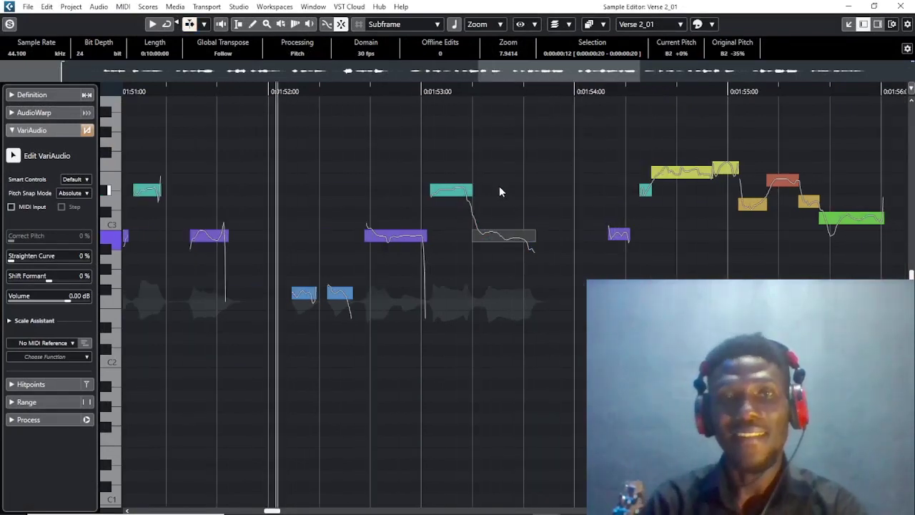
scroll(499, 192, left, 1)
mouse_move(491, 229)
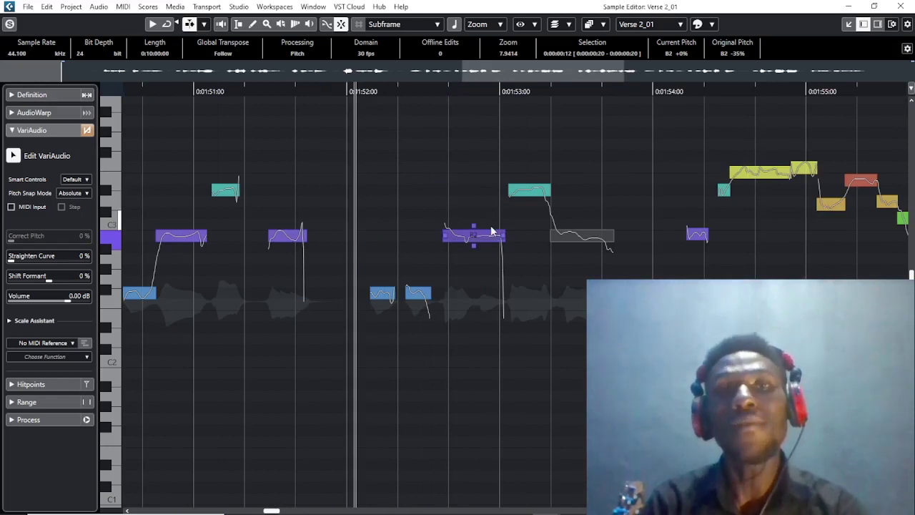
key(space)
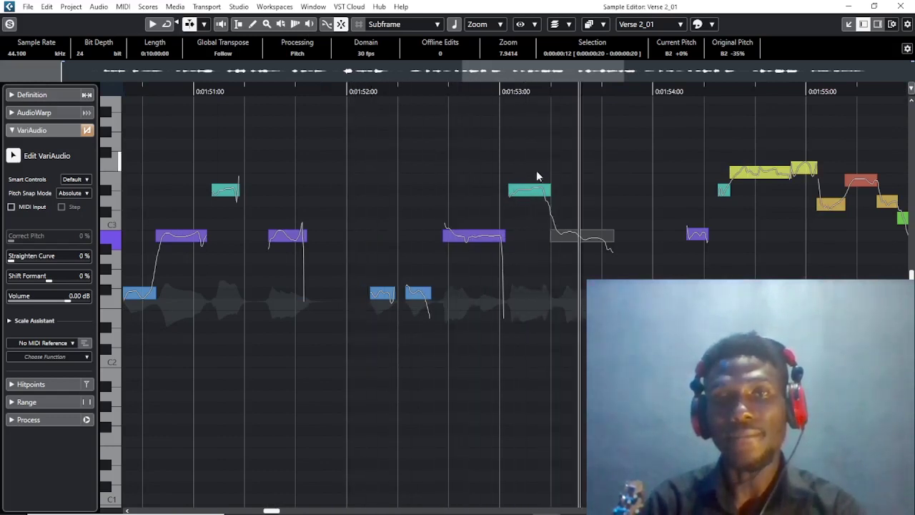
key(space)
Select the B2 segment just before 0:01:53:00 and set its Straighten Curve to 64 %.
click(466, 238)
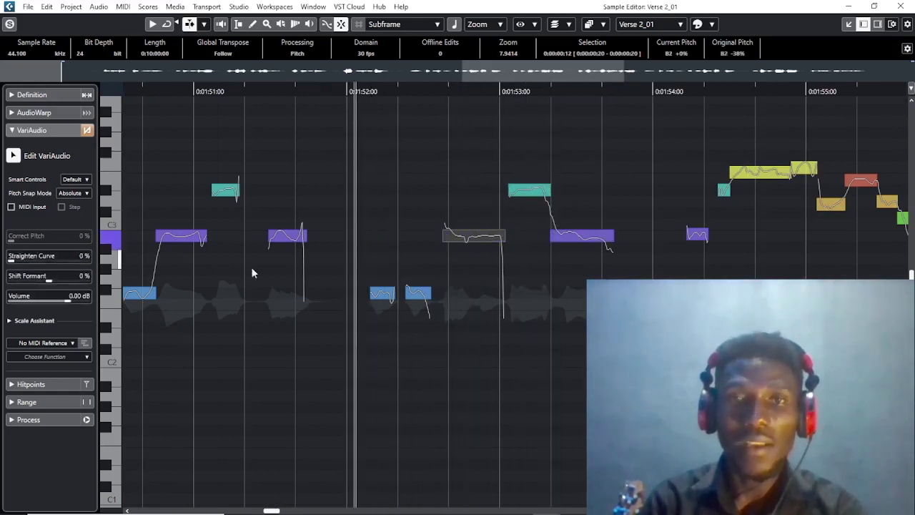
click(52, 266)
drag(57, 266, 63, 266)
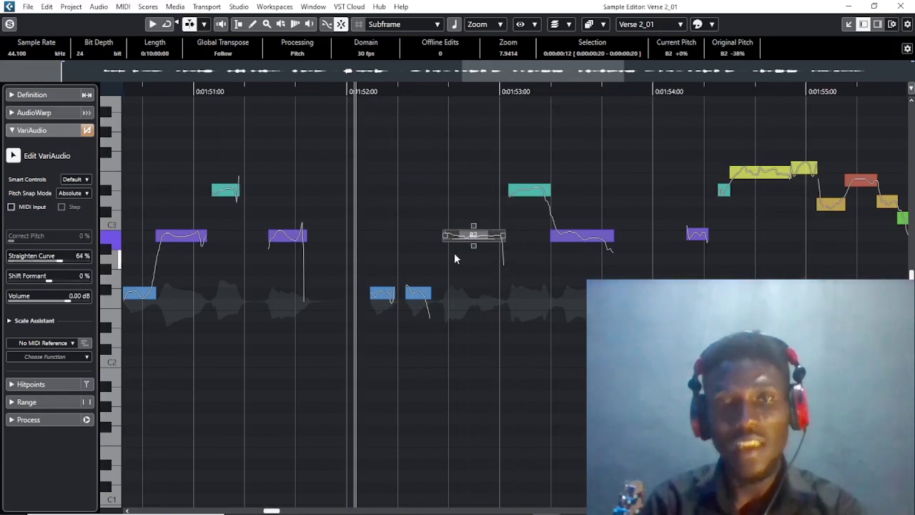
Try splitting the final B2 segment before 0:01:54:00 in half and lowering its second part to G2.
alt+click(579, 241)
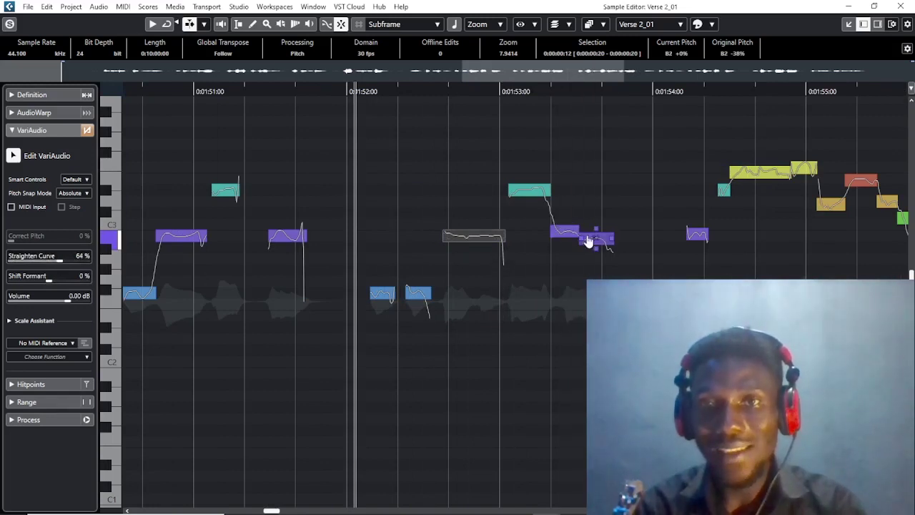
drag(588, 241, 596, 278)
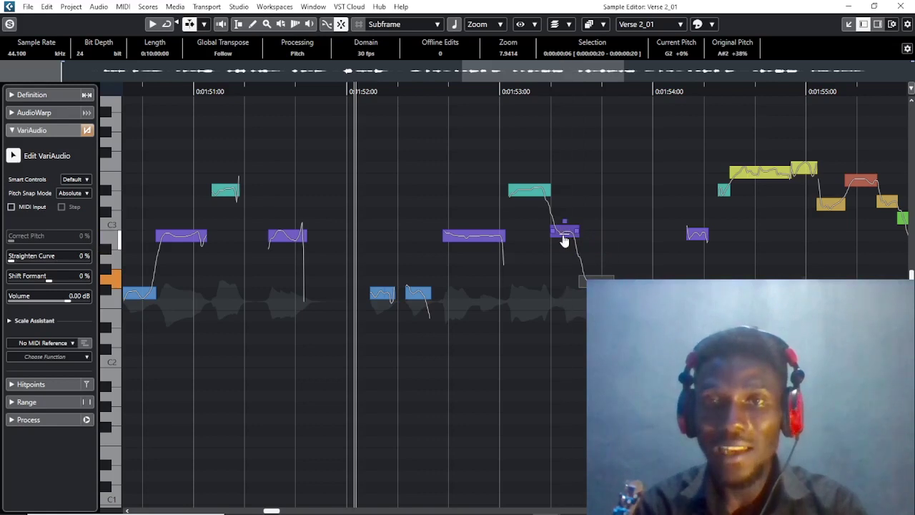
click(563, 238)
Try dividing the final segment before 0:01:54:00 into four short parts and play the phrase.
alt+click(568, 240)
alt+click(602, 242)
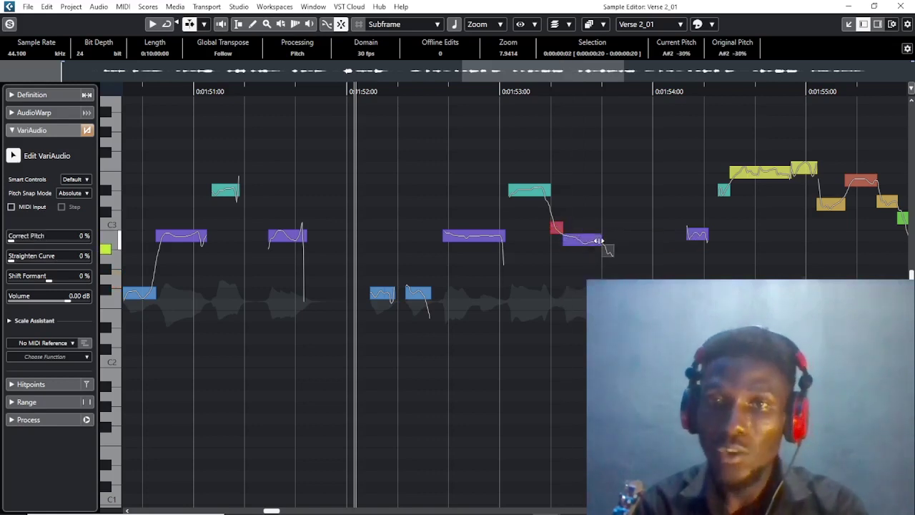
alt+click(586, 245)
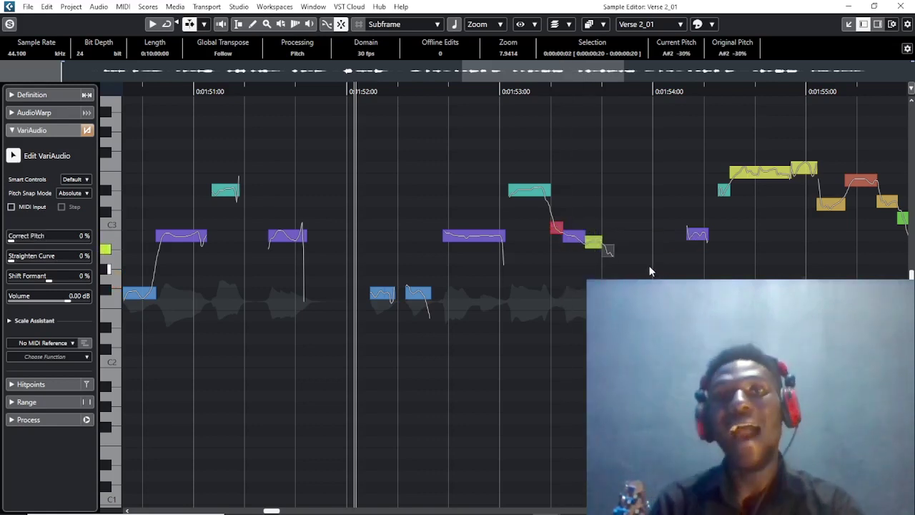
key(space)
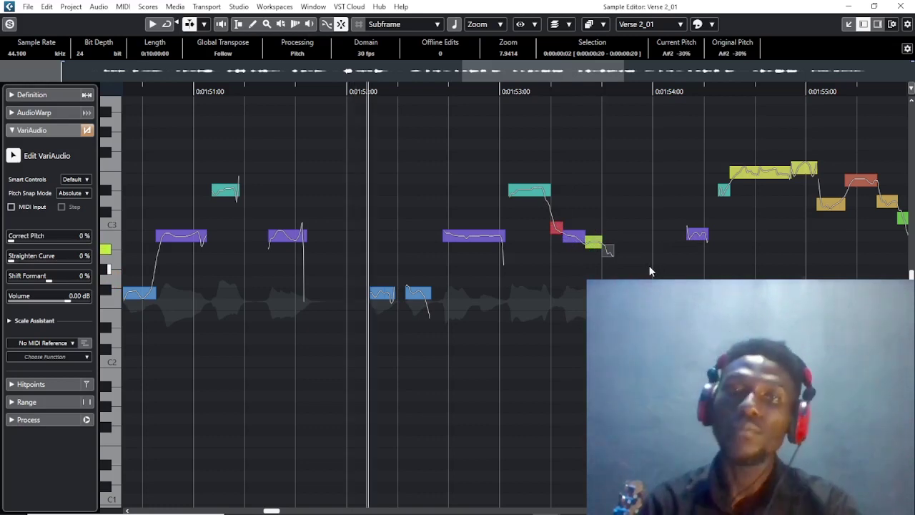
key(space)
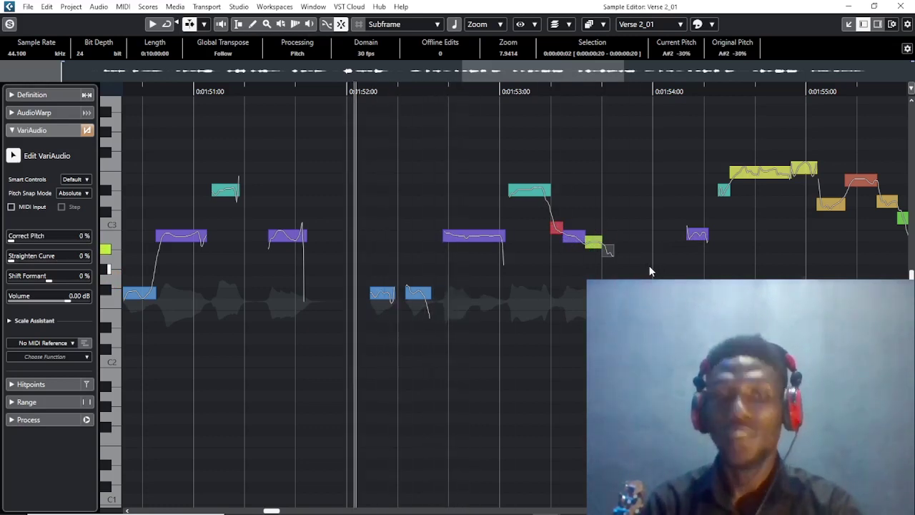
Undo the splits and the pitch move on the final segment before 0:01:54:00.
key(ctrl+z)
key(ctrl+z)
key(ctrl+z)
key(ctrl+z)
key(ctrl+z)
key(ctrl+z)
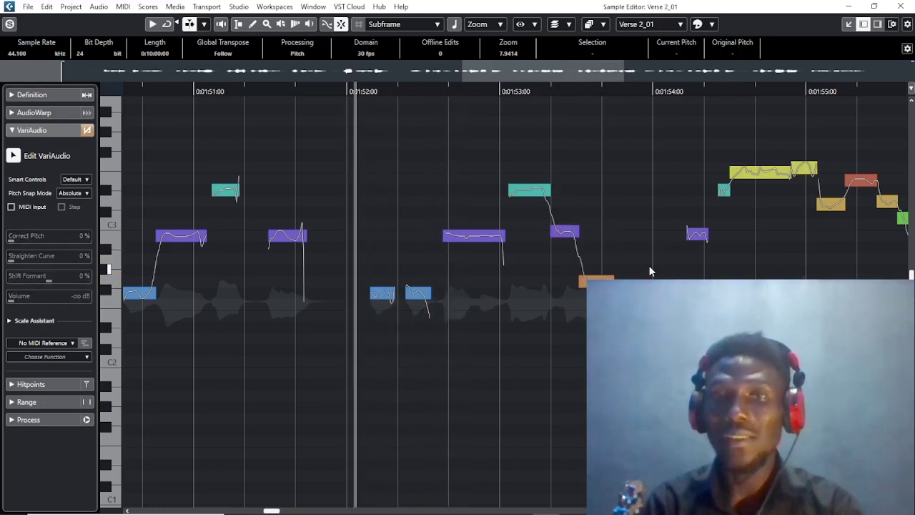
Set Straighten Curve to 100 % on the B2 segment just before 0:01:53:00 and play the phrase.
key(space)
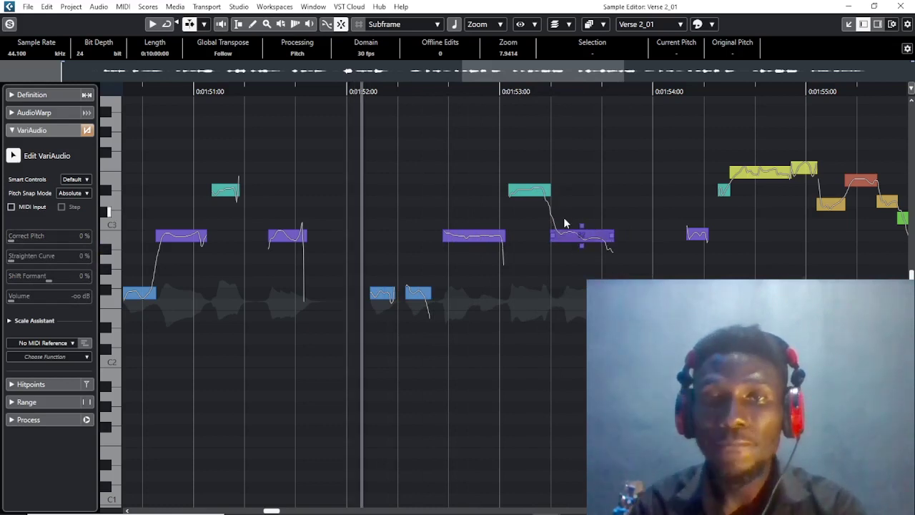
key(space)
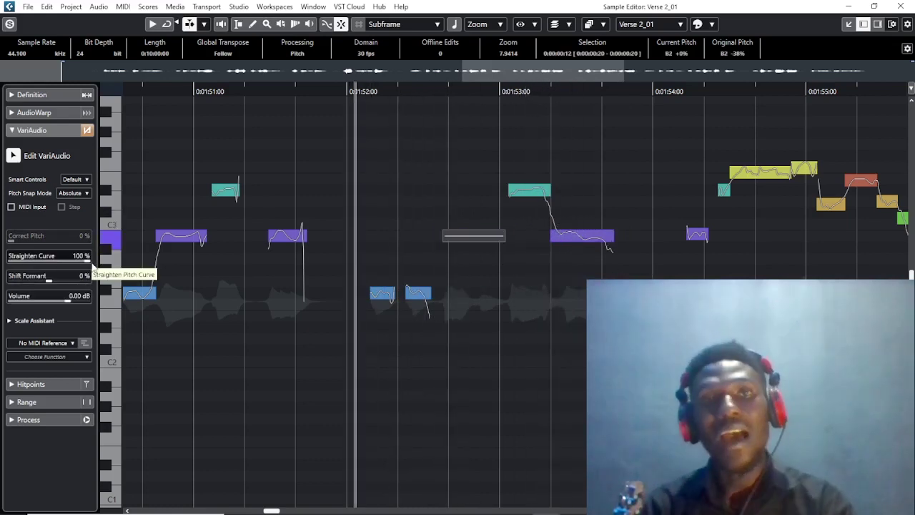
key(space)
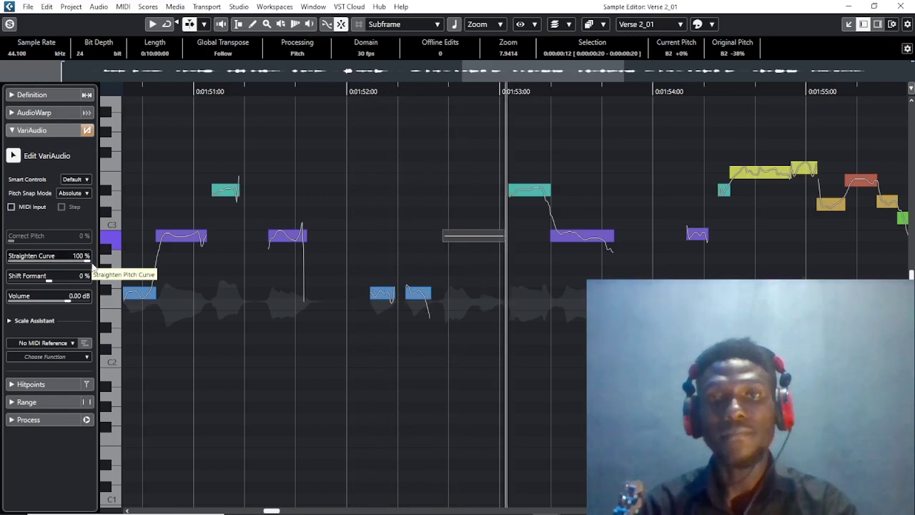
key(space)
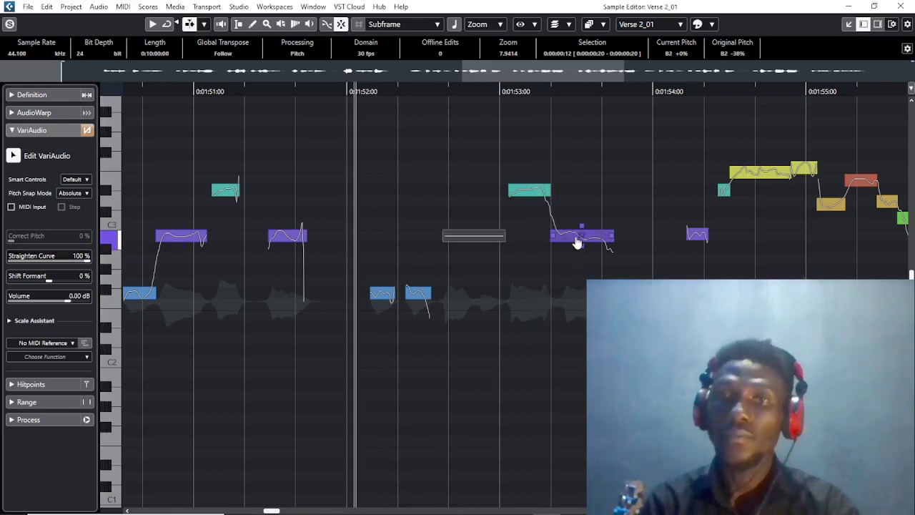
Set Straighten Curve to 49 % on the phrase's final B2 segment and 35 % on the preceding D#3 segment, and play them.
click(581, 239)
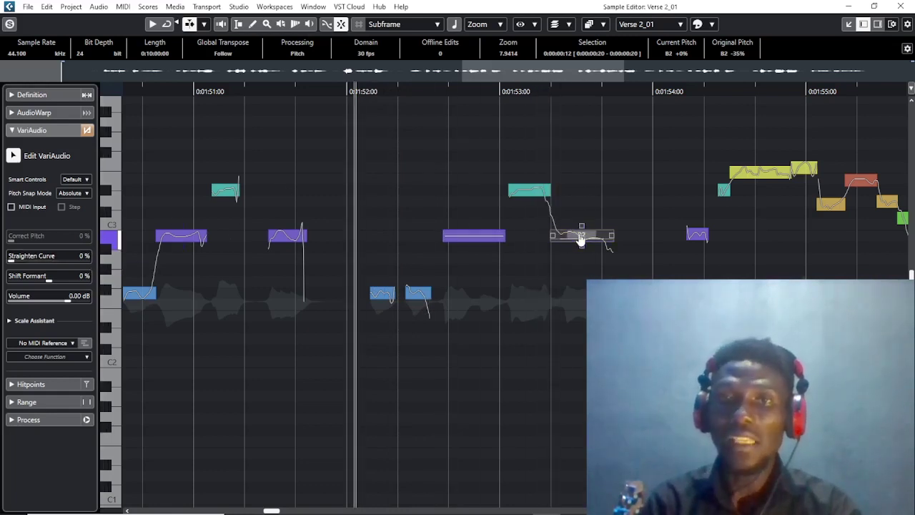
click(47, 266)
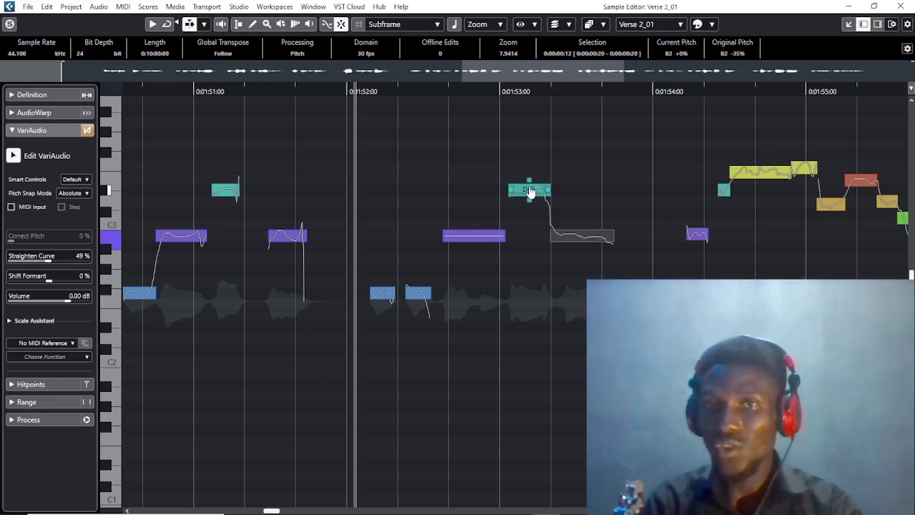
click(529, 192)
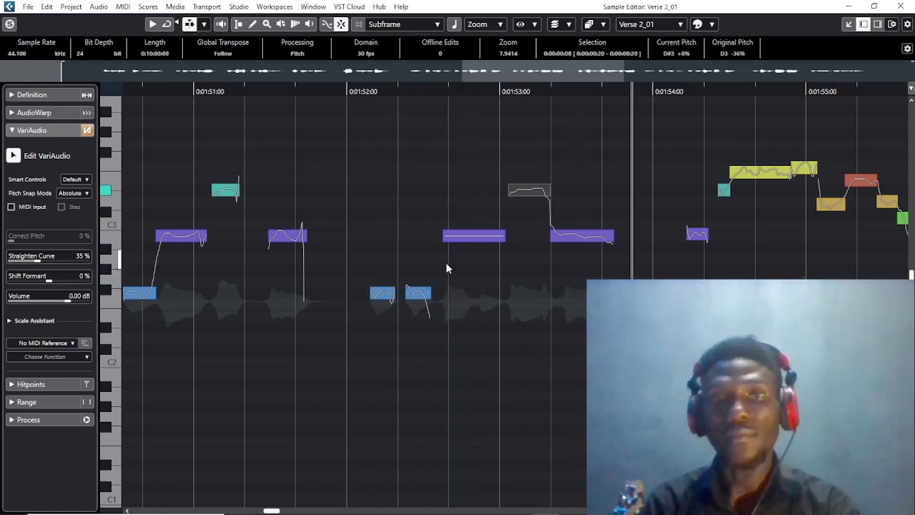
key(space)
Increase the final B2 segment's Straighten Curve to 68 % and play the phrase.
click(579, 242)
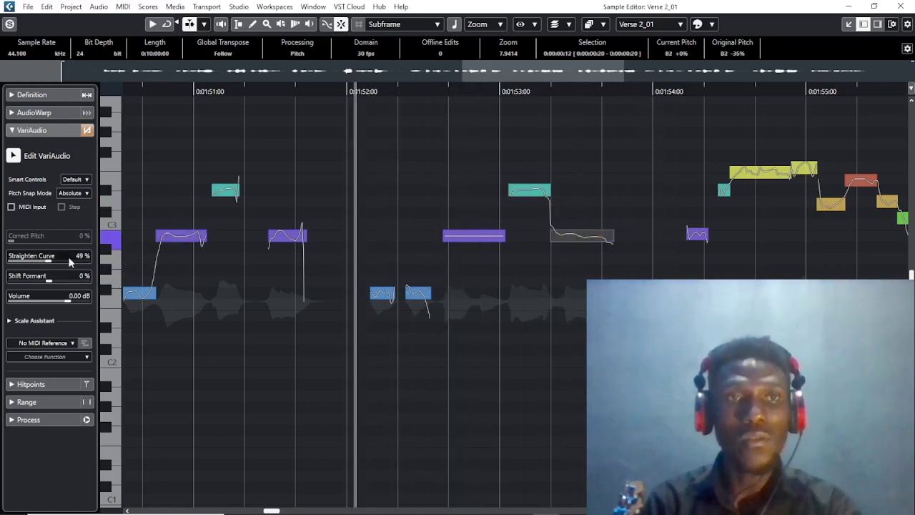
key(space)
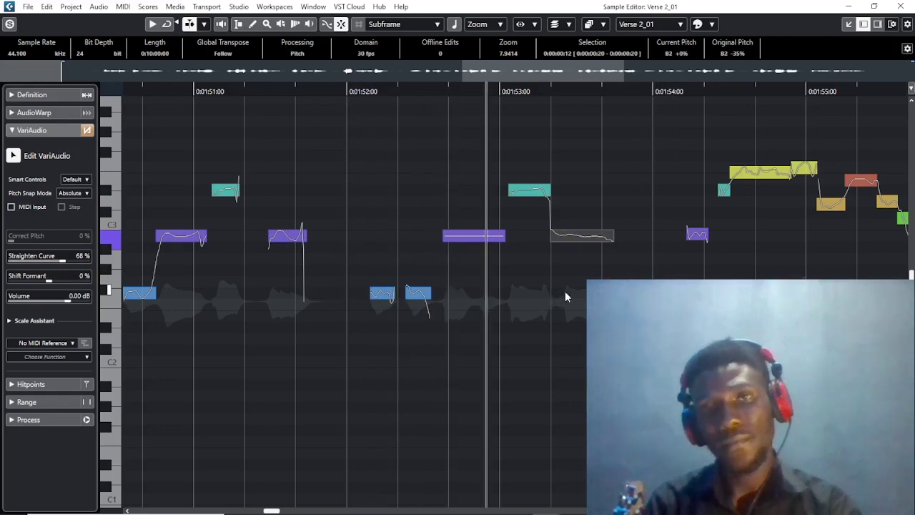
key(space)
Select both F#2 segments after 0:01:52:00, set their Straighten Curve to 56 %, and play the phrase.
drag(452, 287, 307, 323)
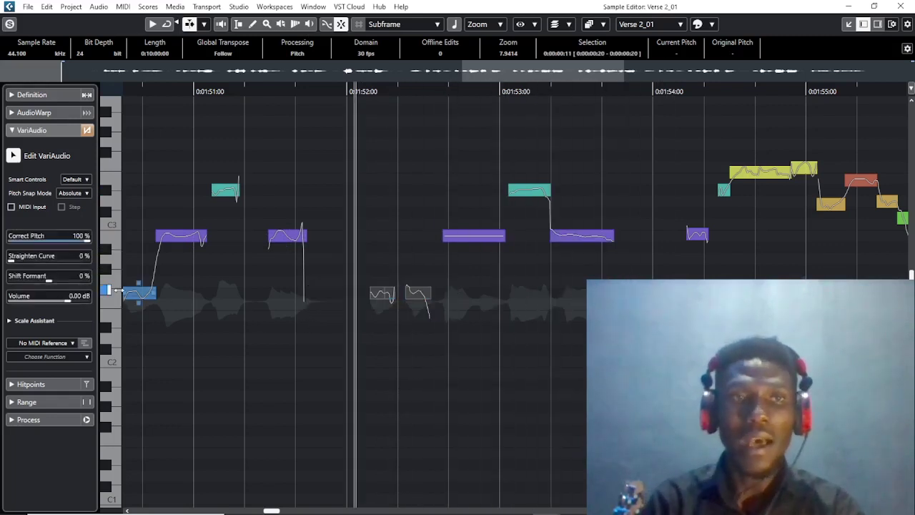
key(space)
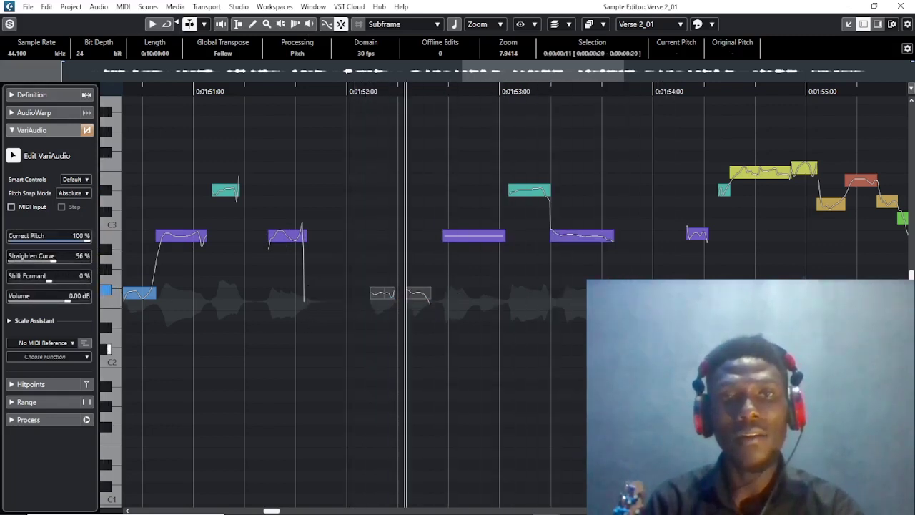
key(space)
key(space)
Move on to the phrase between 0:01:54:00 and 0:01:56:00, select all its segments, and play it.
scroll(458, 300, right, 4)
key(space)
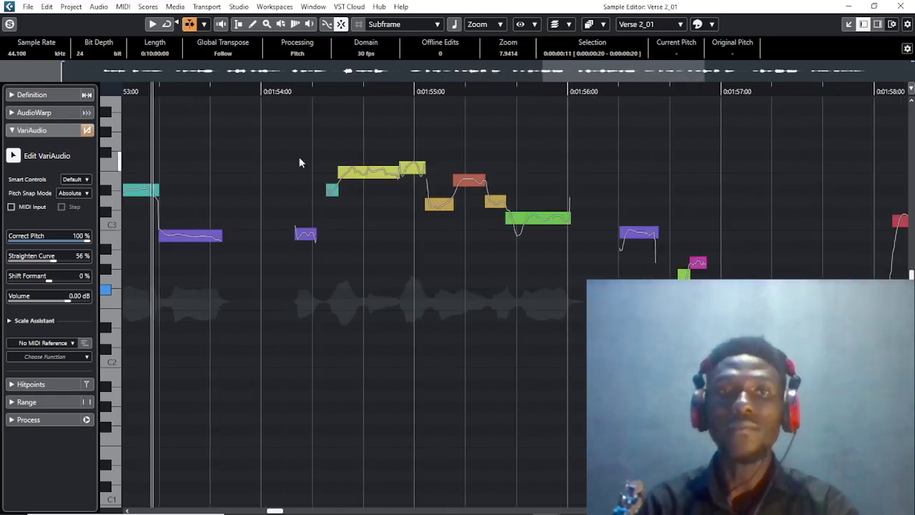
key(space)
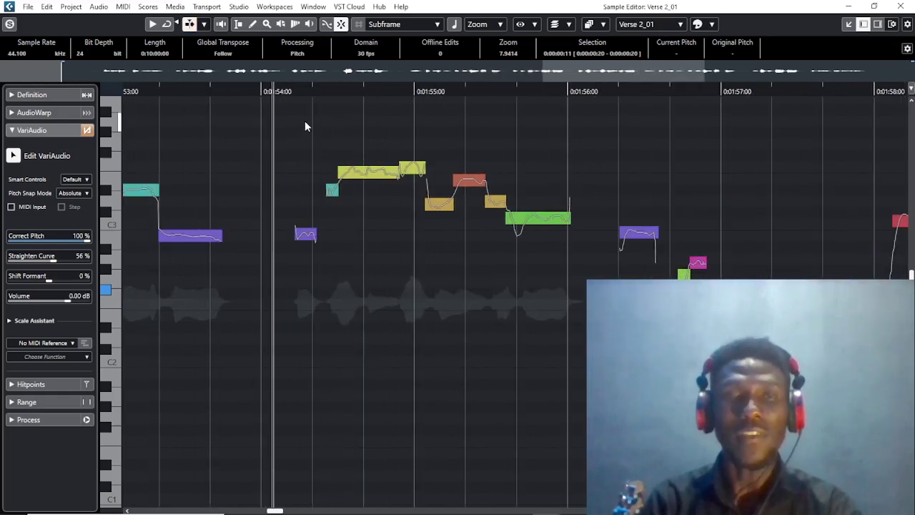
drag(305, 120, 552, 293)
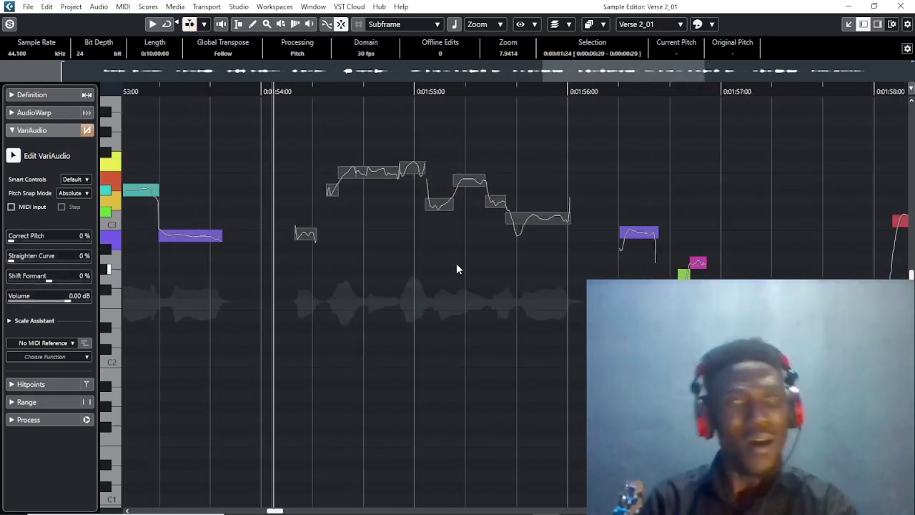
scroll(376, 204, up, 1)
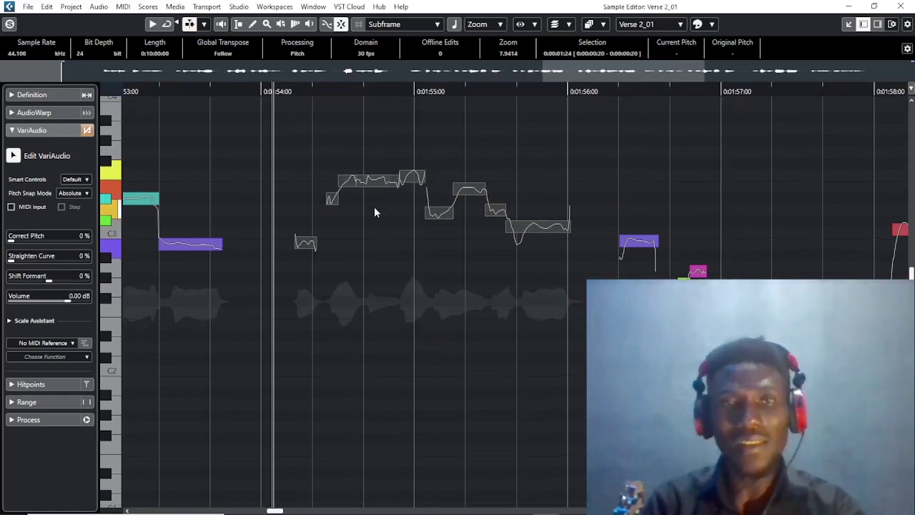
key(space)
key(space)
Raise the first segment after 0:01:54:00 to C#3, snap the short next one to D#3, and split and raise the following long passage to F#3.
click(307, 228)
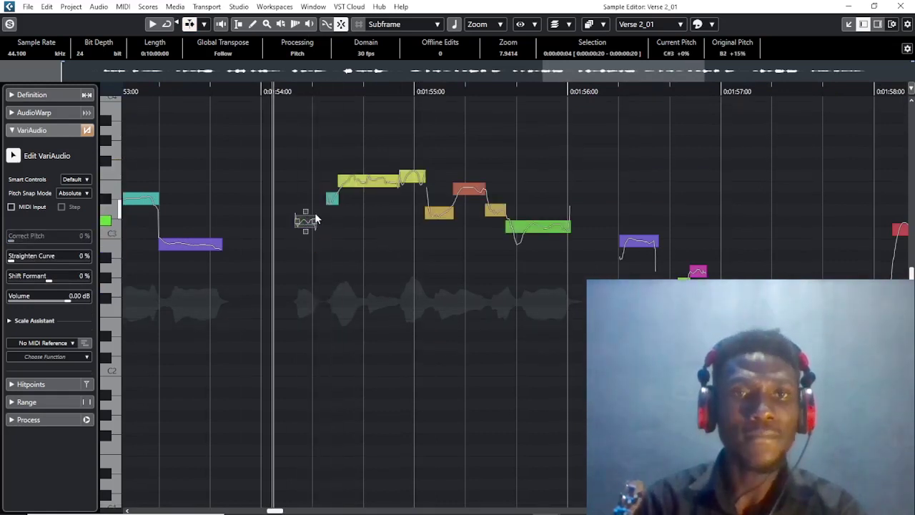
click(346, 187)
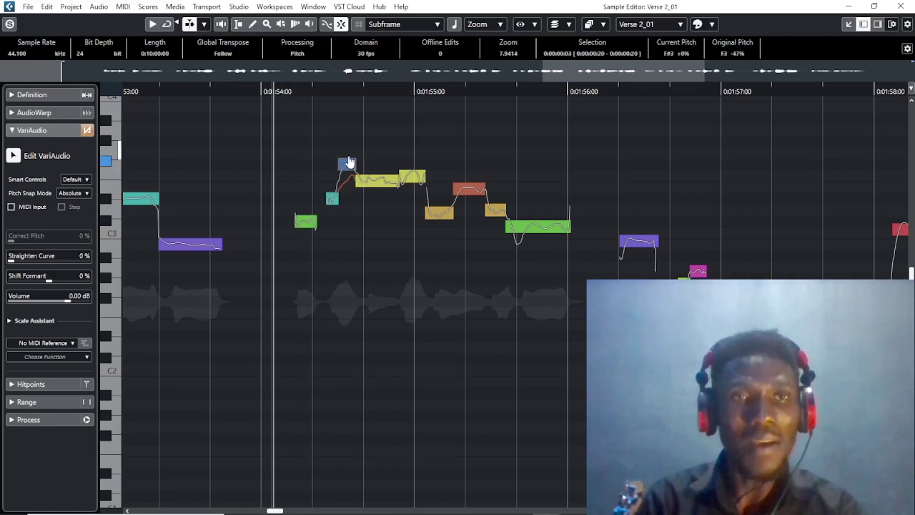
drag(365, 182, 366, 164)
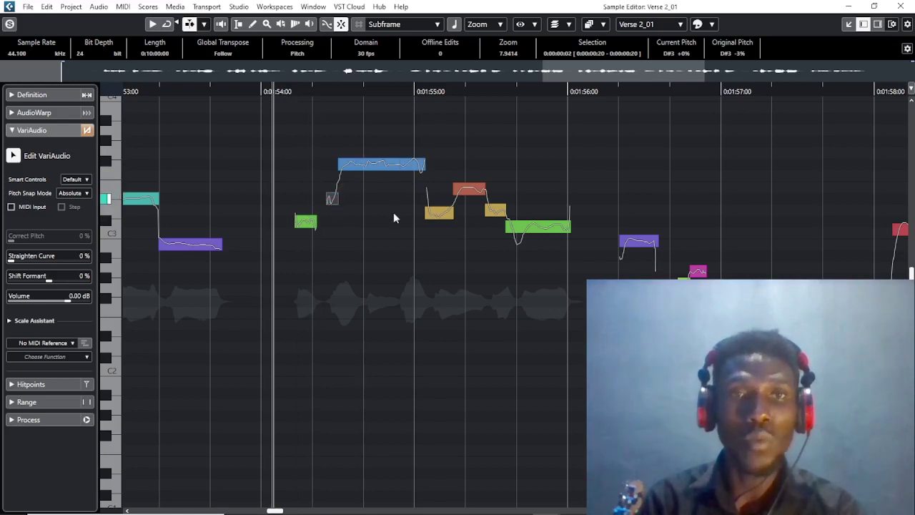
Move the four segments between 0:01:55:00 and 0:01:56:00 to D#3, F3, D#3 and C#3 in order, checking the phrase by playback.
click(440, 213)
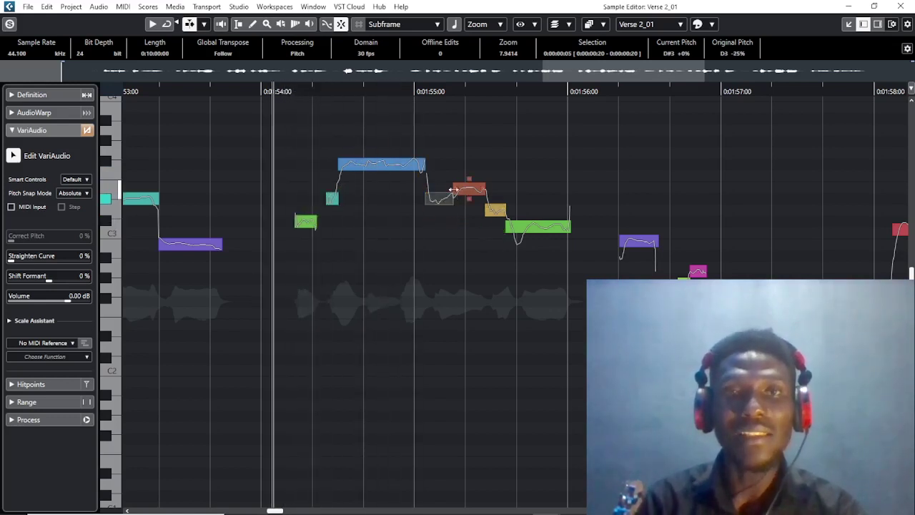
drag(461, 193, 463, 178)
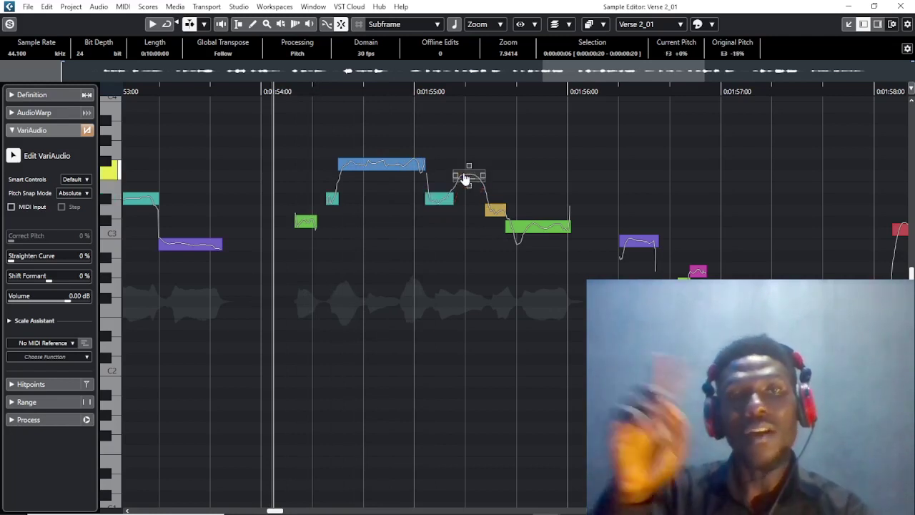
key(space)
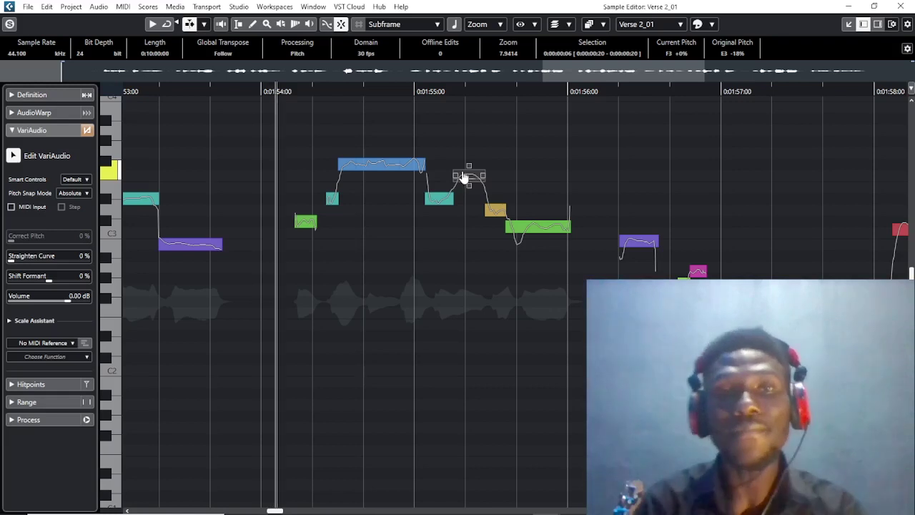
click(514, 218)
key(space)
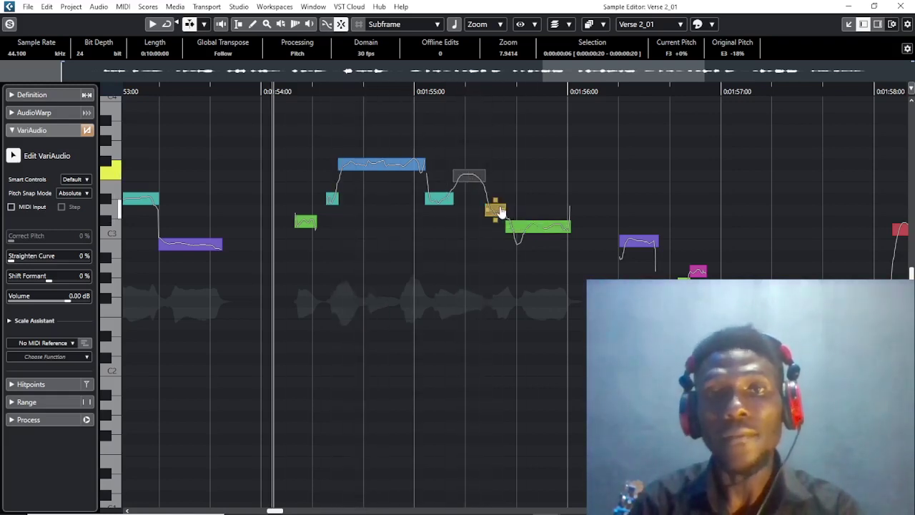
drag(494, 209, 501, 200)
drag(541, 228, 542, 224)
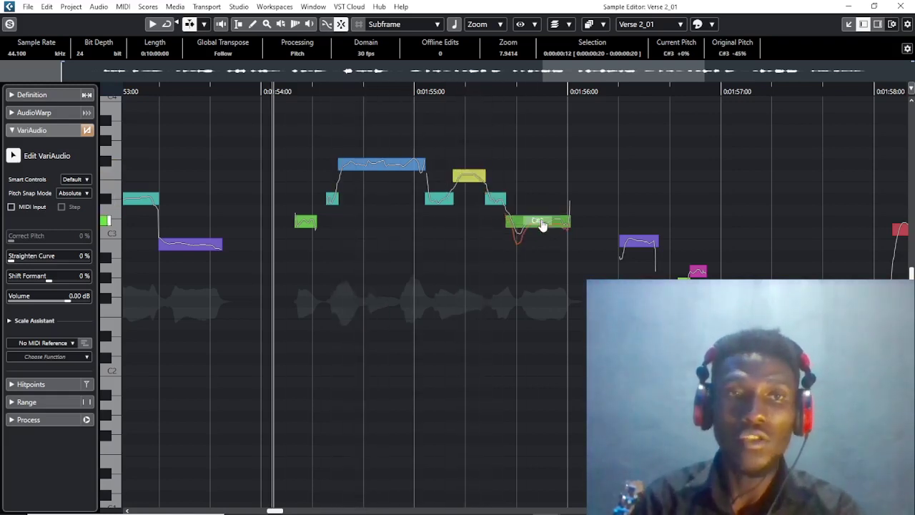
Select all segments between 0:01:54:00 and 0:01:56:00, set Correct Pitch to 100 % and Straighten Curve to 24 %, and play the phrase.
drag(255, 123, 549, 278)
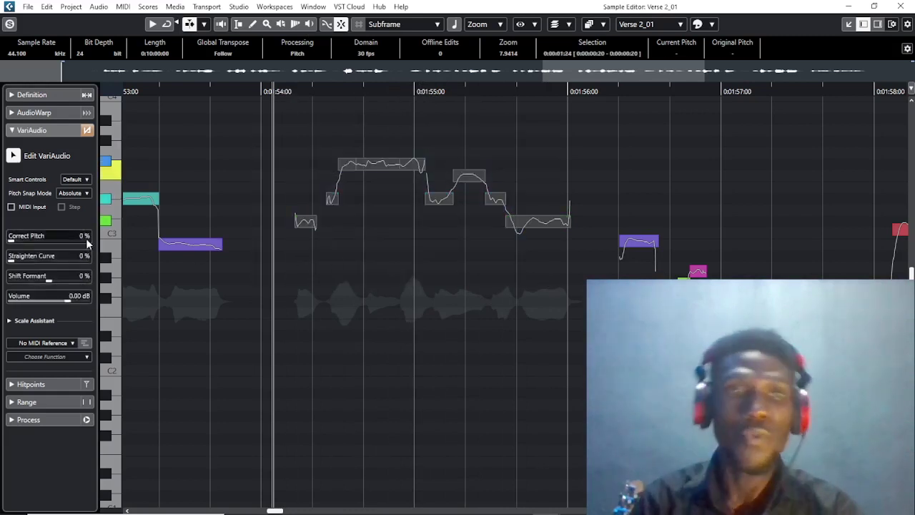
key(space)
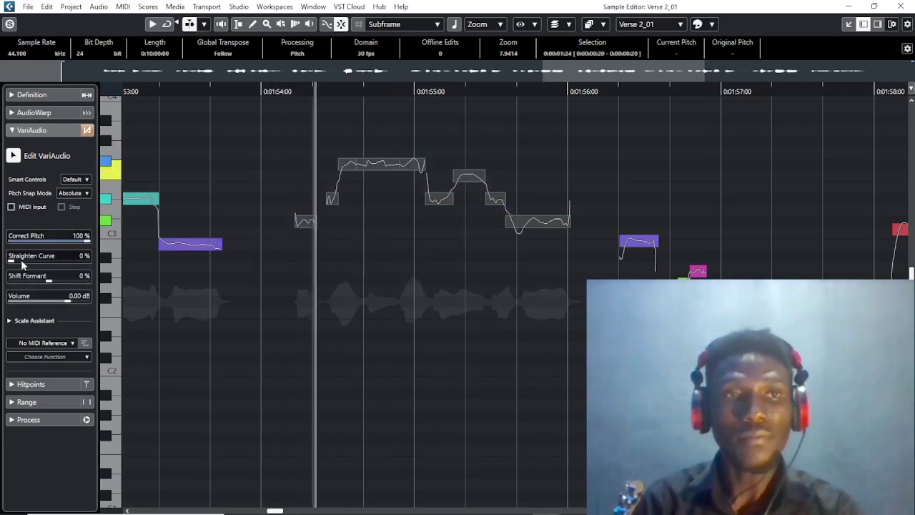
click(26, 261)
key(space)
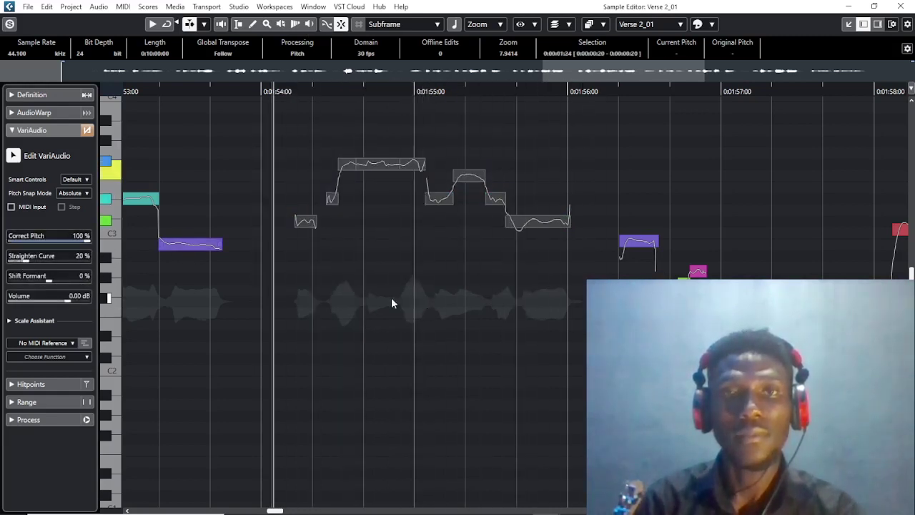
key(space)
click(32, 259)
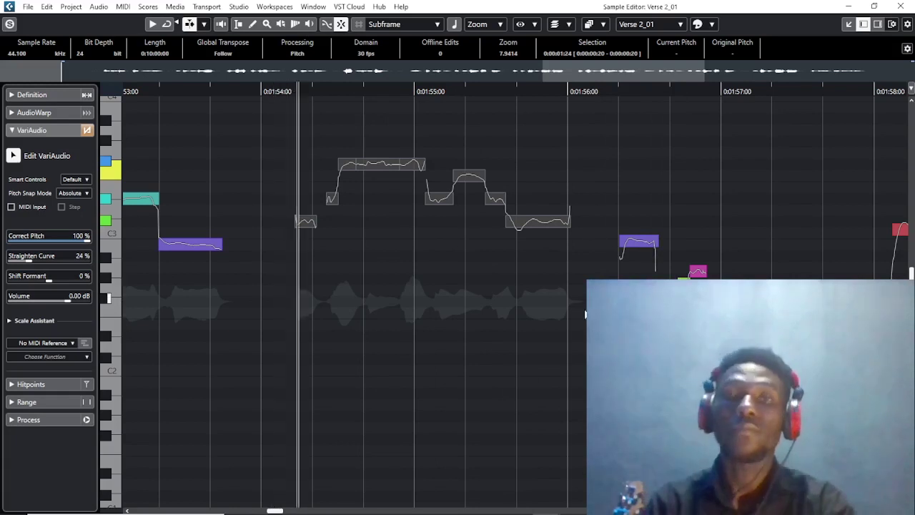
Move the segments from 0:01:56:00 to shortly after 0:01:57:00 to A#2, G#2, F#2 and C#2 in order.
scroll(561, 277, right, 3)
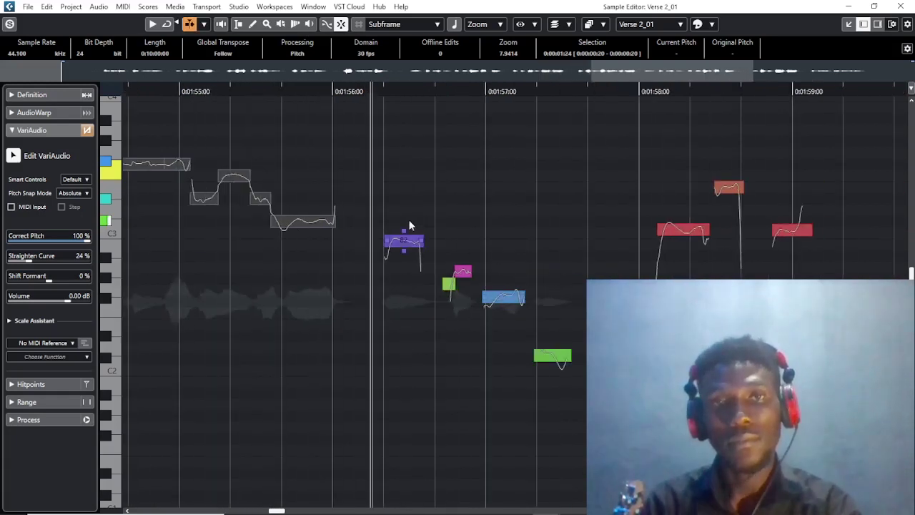
click(398, 203)
click(384, 88)
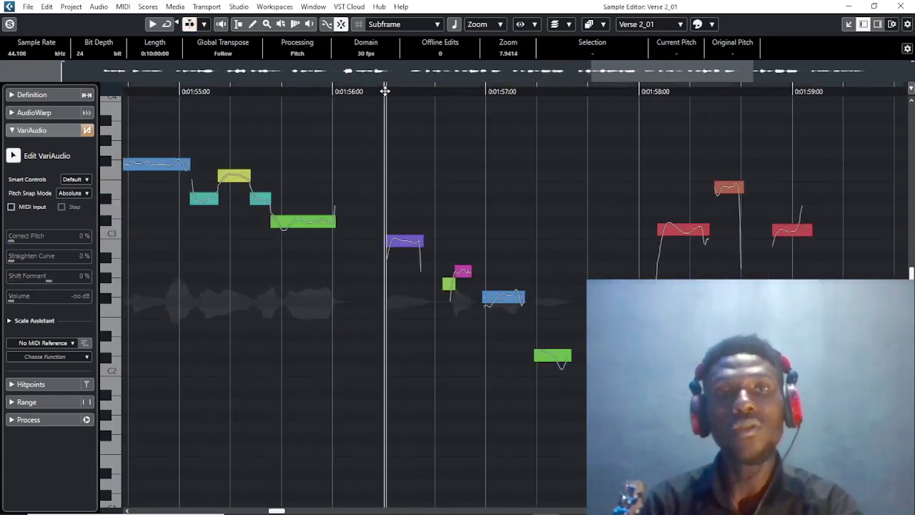
drag(402, 245, 404, 258)
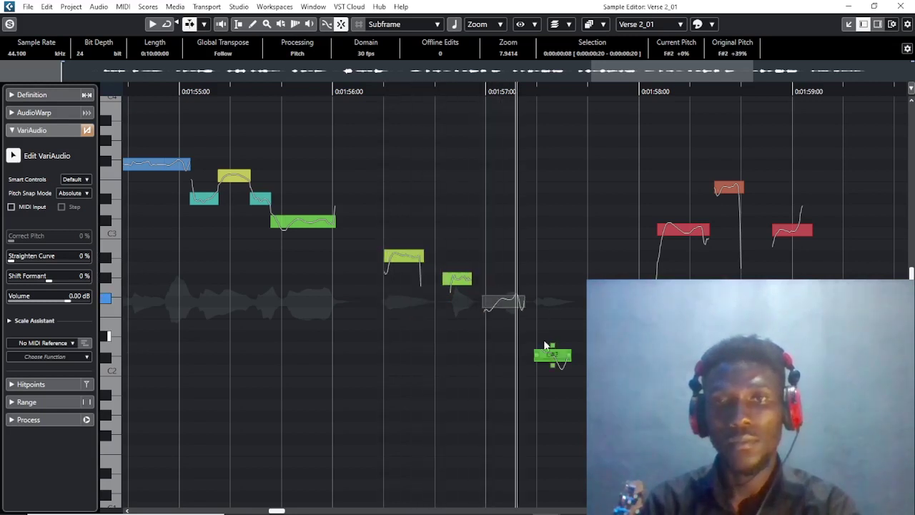
click(550, 359)
scroll(515, 300, right, 1)
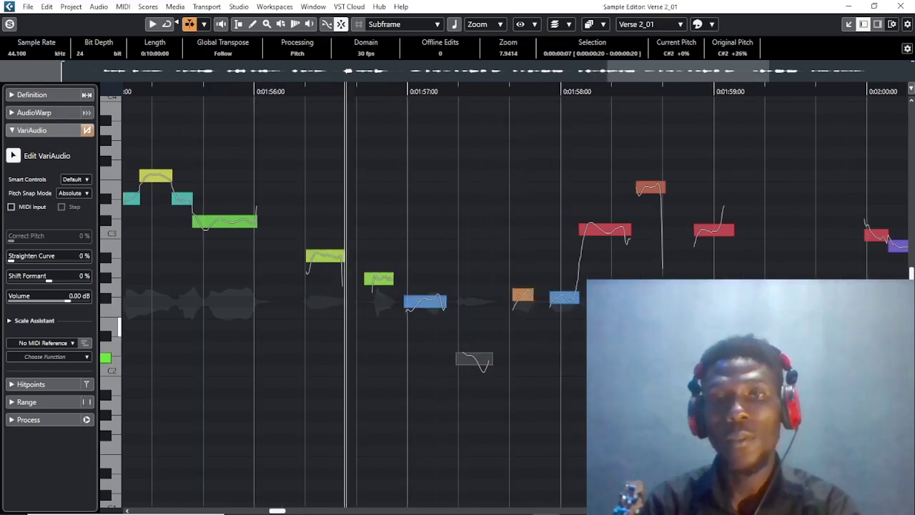
Set the two short segments before 0:01:58:00 to F#2, and the three between 0:01:58:00 and 0:01:59:00 to B2, D#3 and B2.
drag(525, 293, 524, 298)
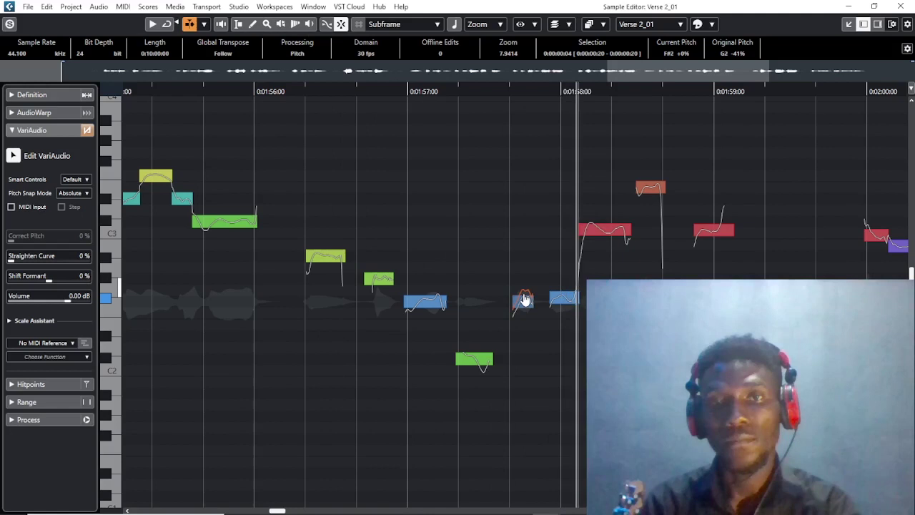
click(566, 301)
scroll(585, 281, right, 2)
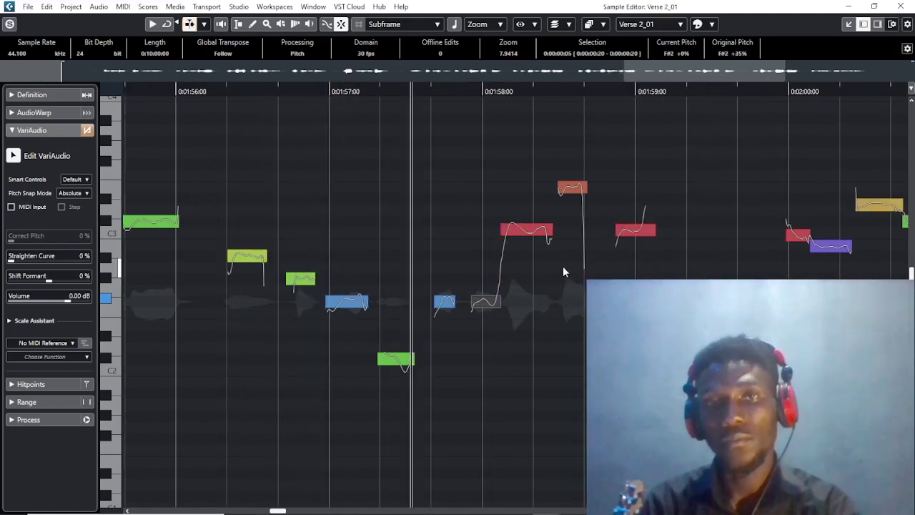
key(space)
drag(527, 231, 526, 247)
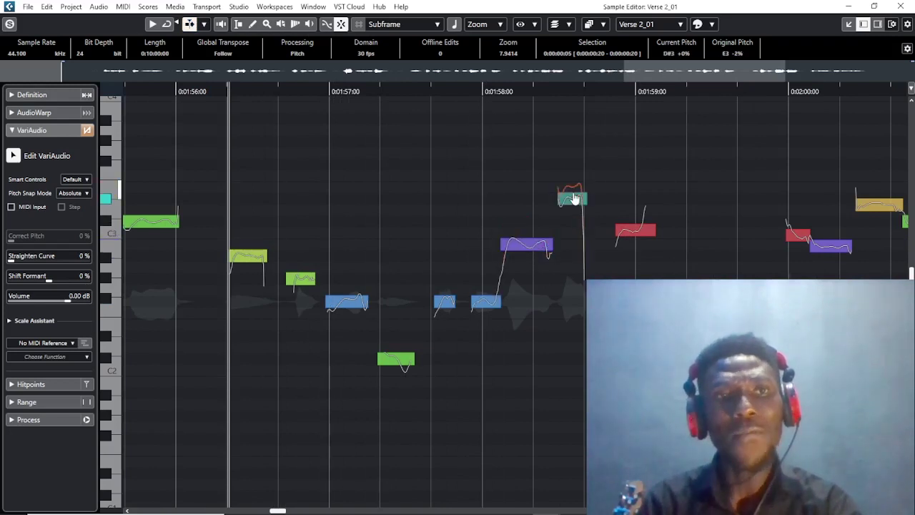
drag(638, 235, 634, 252)
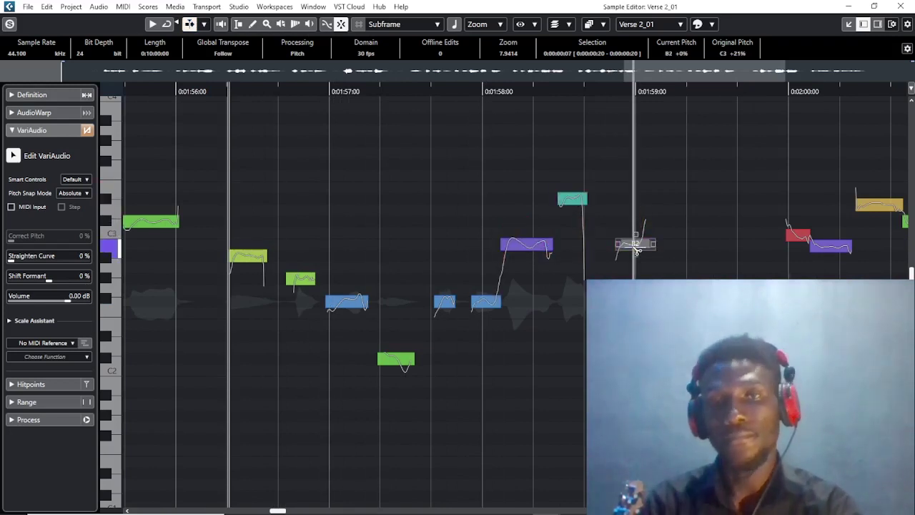
Play the phrase from 0:01:56:00 to 0:01:59:00, select its segments, and set Correct Pitch to 100 % and Straighten Curve to 32 %.
key(space)
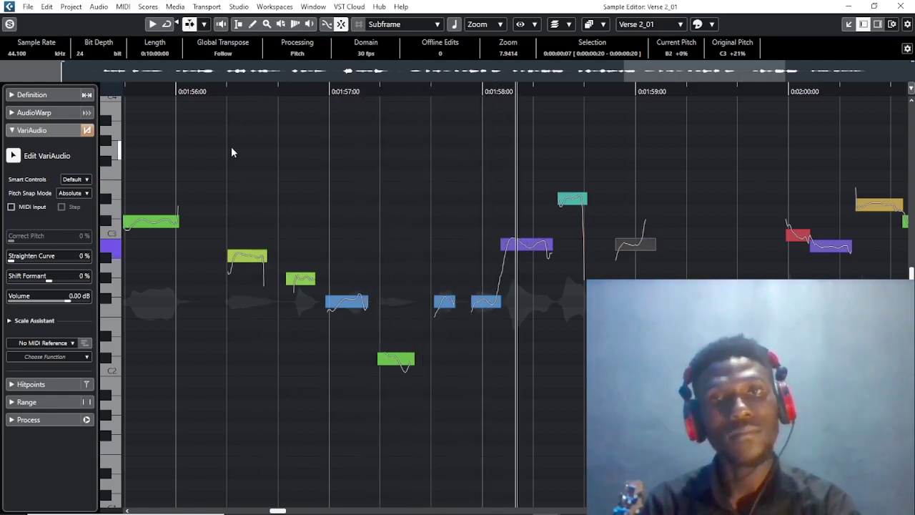
key(space)
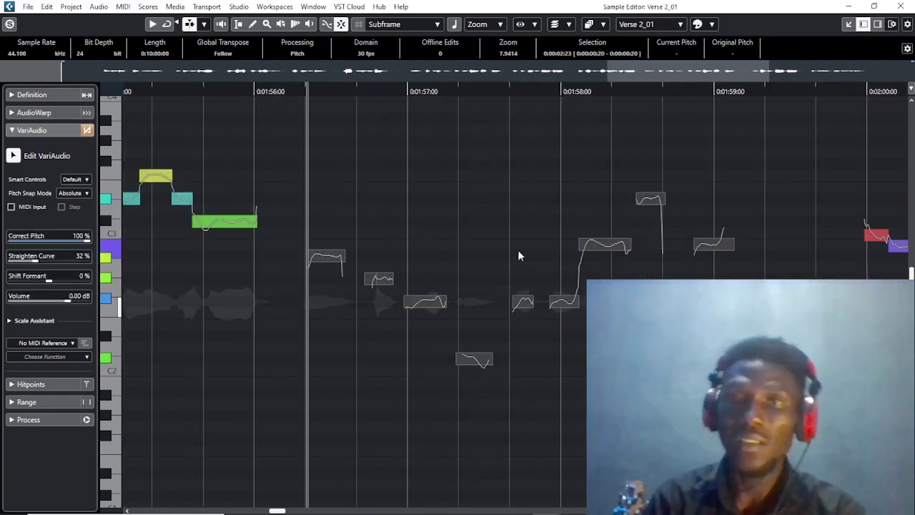
key(space)
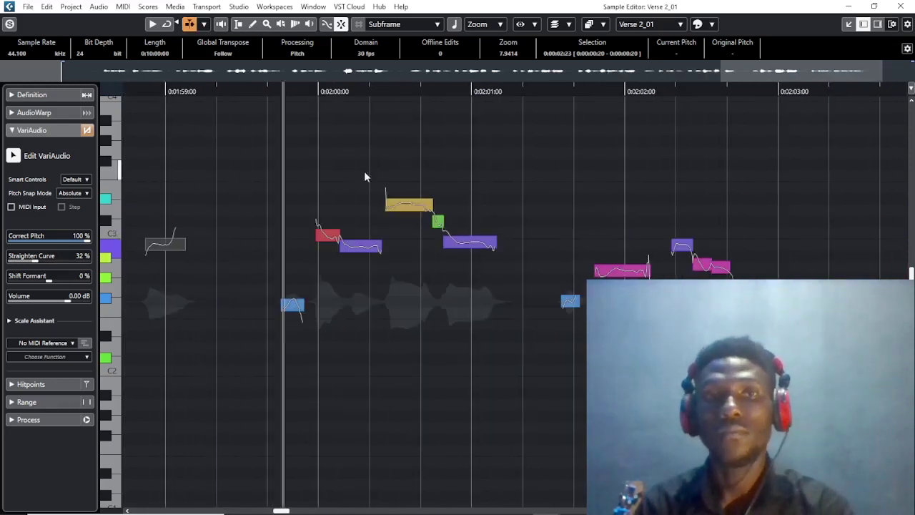
Play the phrase around 0:02:00:00 and try the two adjoining segments after that mark at B2.
click(273, 92)
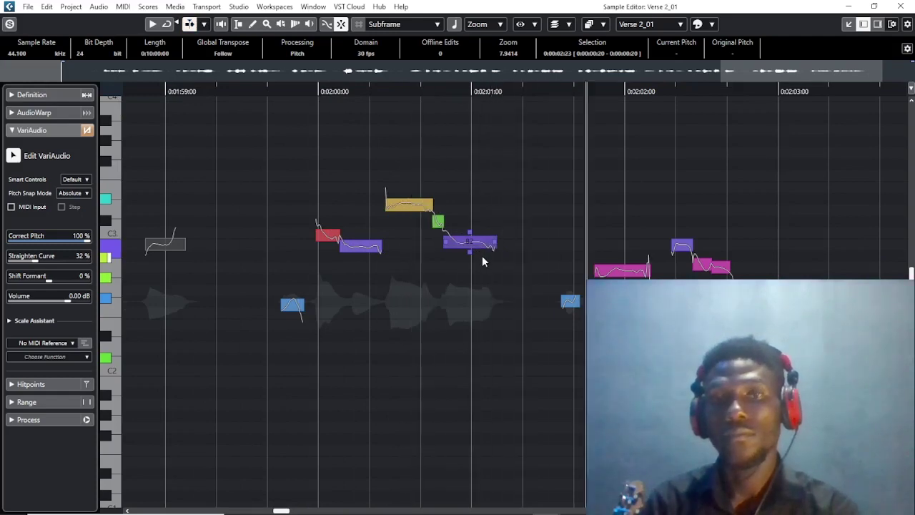
click(259, 91)
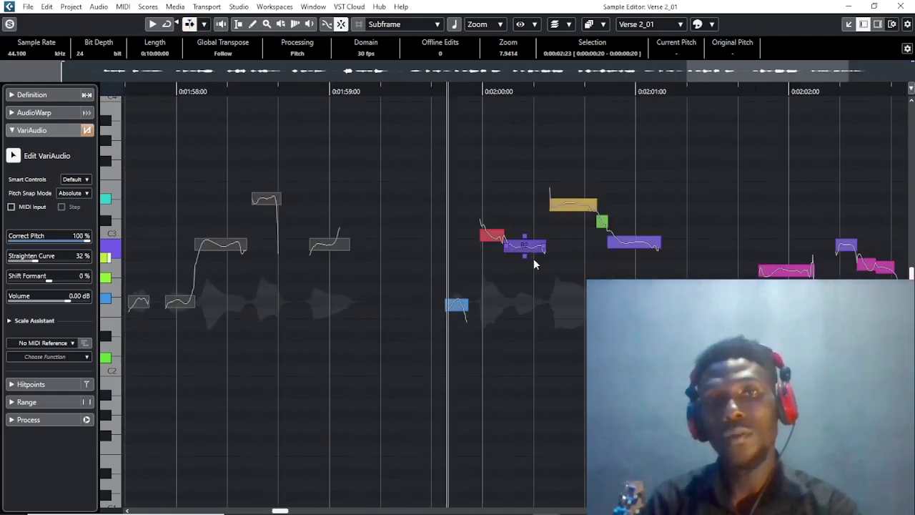
key(space)
scroll(538, 260, right, 1)
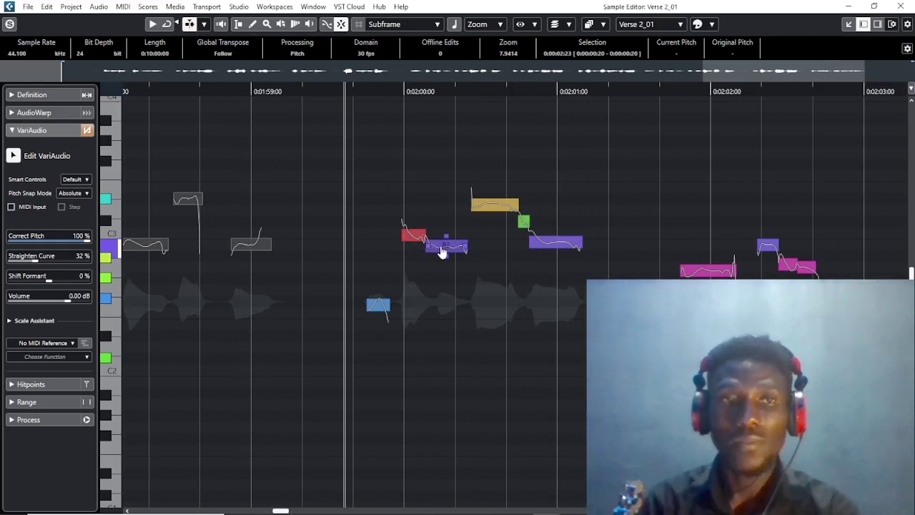
click(442, 247)
key(space)
key(space)
drag(418, 236, 415, 244)
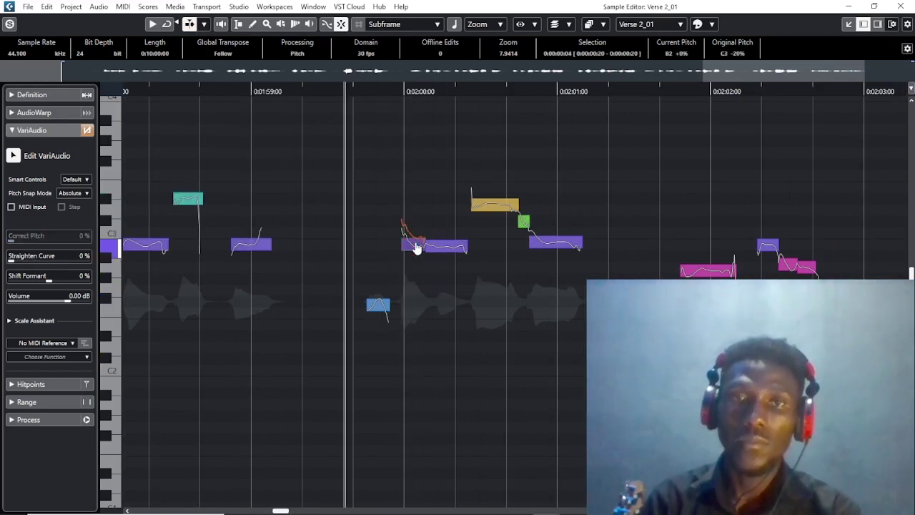
key(space)
click(448, 247)
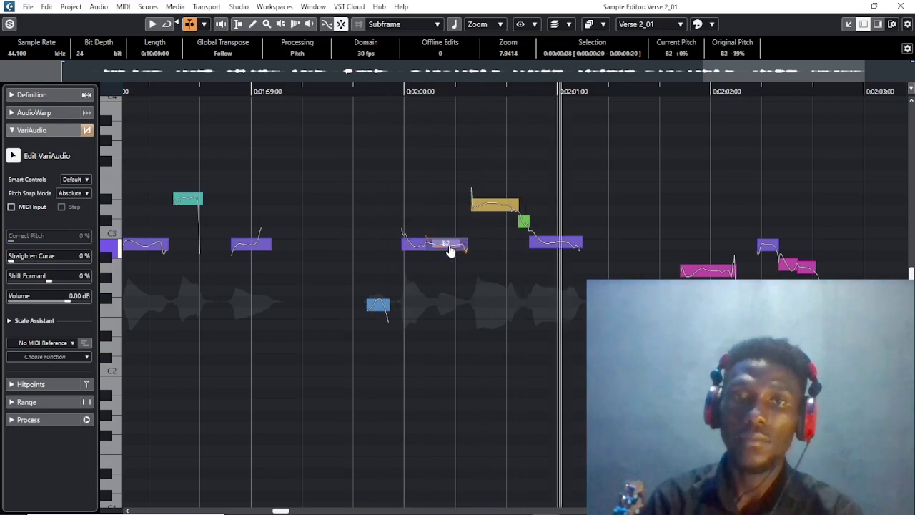
key(space)
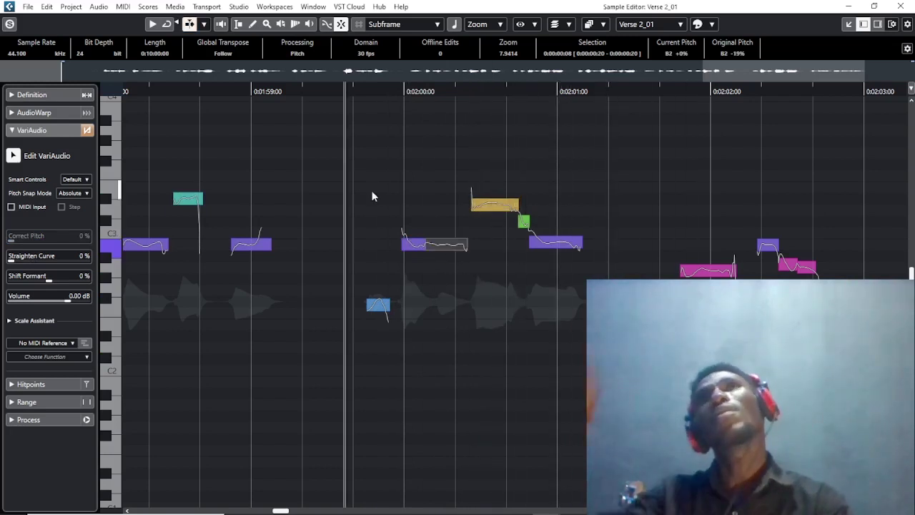
Try the first segment after 0:02:00:00 at F#2, set both adjoining segments to A#2, and snap the short segment before them to F#2.
drag(406, 245, 406, 303)
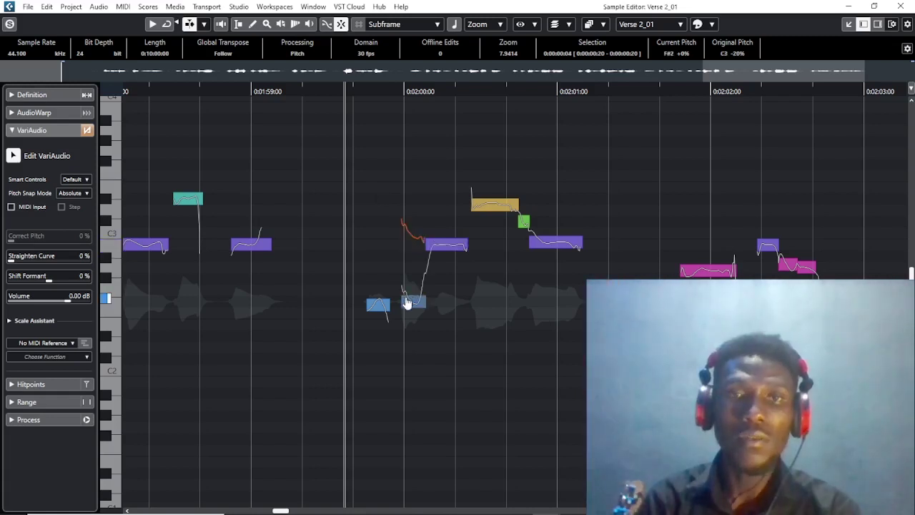
drag(433, 250, 451, 257)
key(space)
key(space)
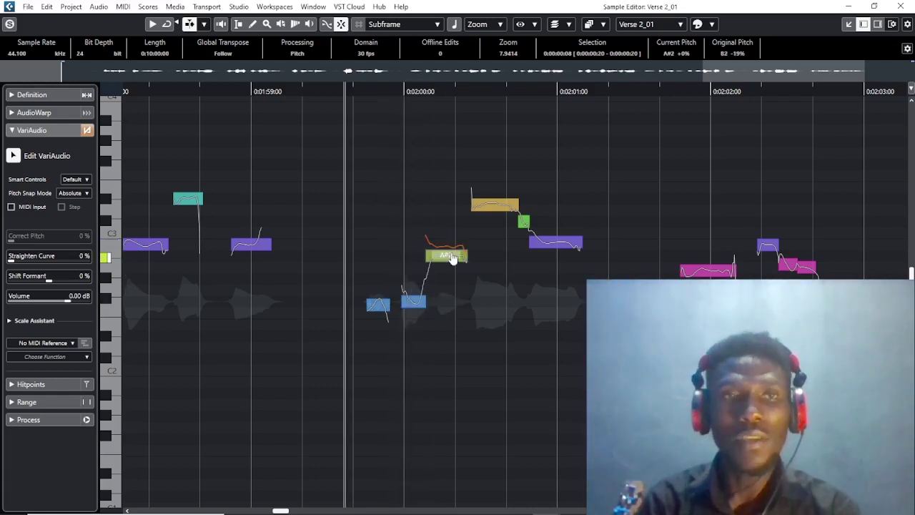
drag(411, 302, 424, 257)
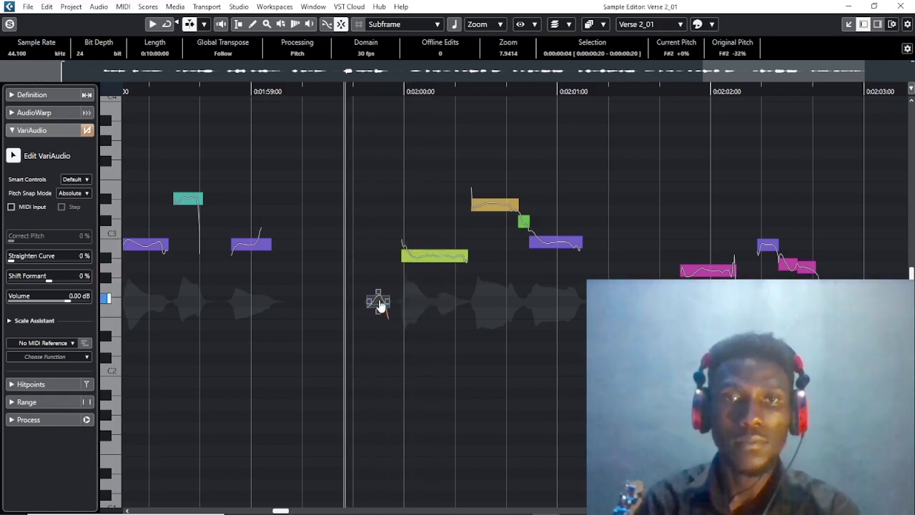
Lower the long segment before 0:02:01:00 to C#3 and the last segment of the phrase to A#2, and check them by playback.
click(486, 216)
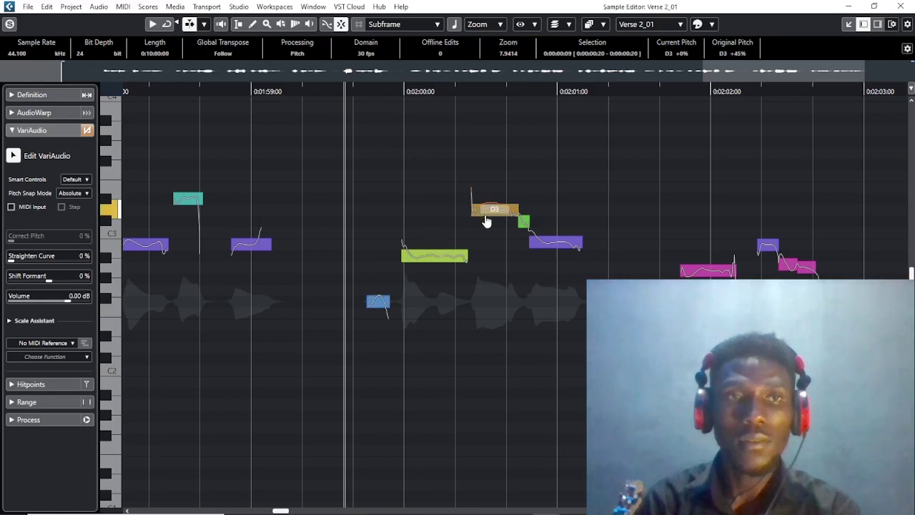
drag(486, 218, 486, 227)
drag(546, 242, 541, 259)
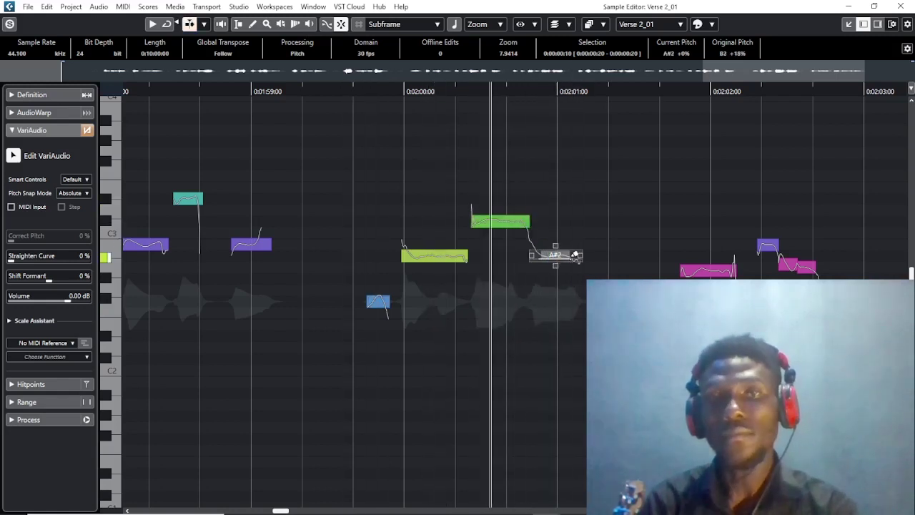
scroll(575, 255, right, 3)
key(space)
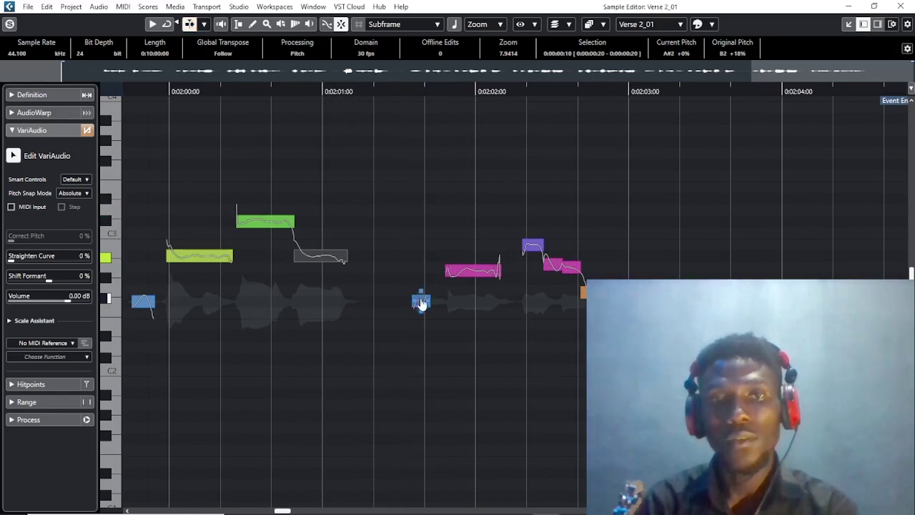
Move the segments around 0:02:02:00 to F#2, G#2 and A#2 in order and the two following ones to G#2, and play the phrase.
click(422, 302)
drag(465, 274, 465, 280)
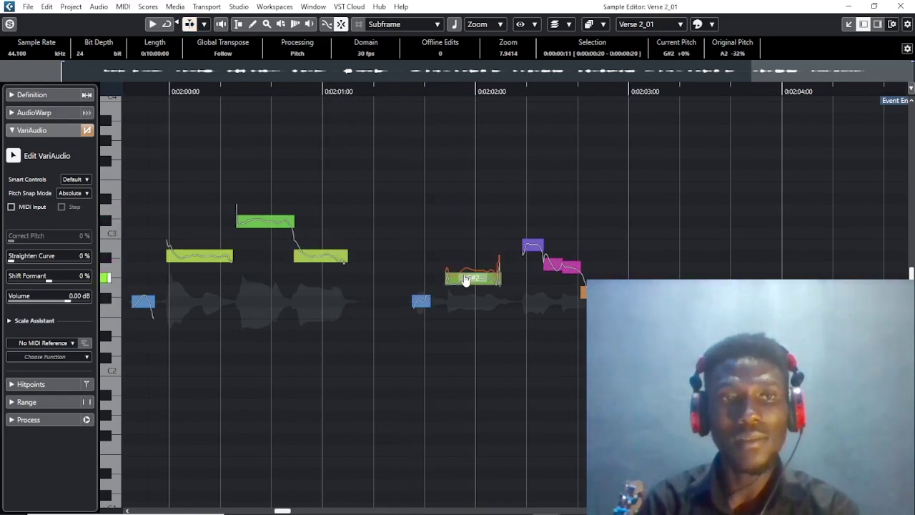
click(532, 246)
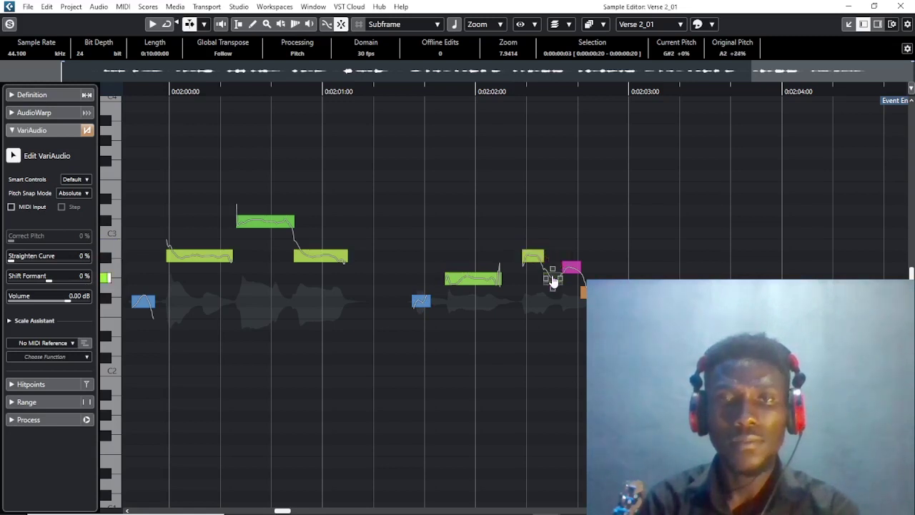
key(space)
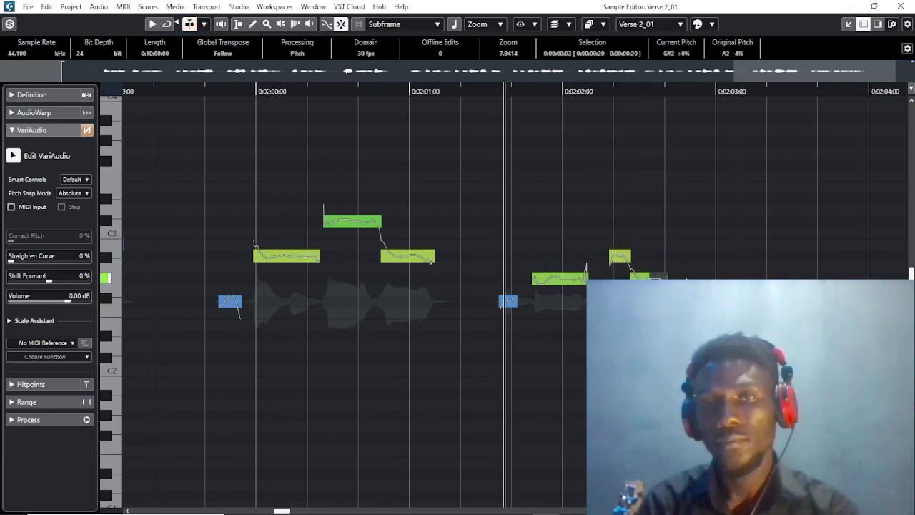
Set Correct Pitch to 100 % on the last two phrases, with Straighten Curve at 34 % for the final one, and straighten the preceding one.
drag(725, 224, 503, 369)
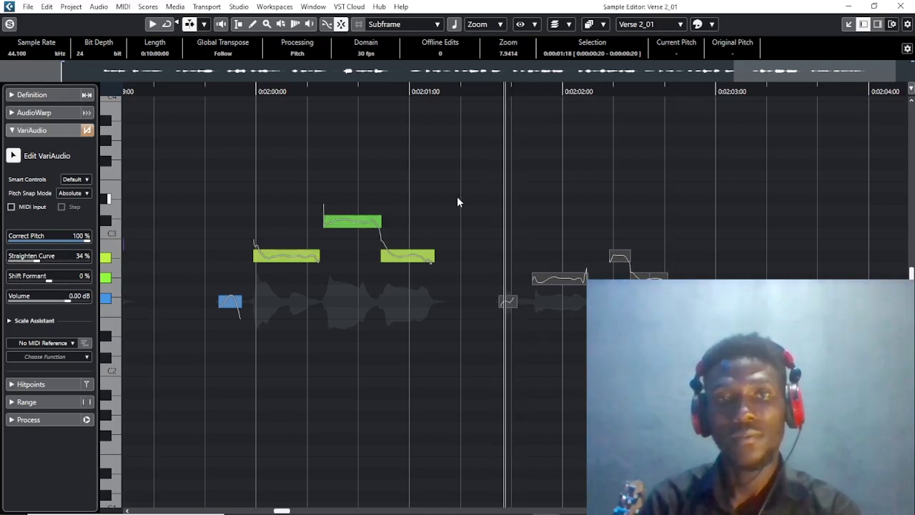
drag(457, 196, 277, 279)
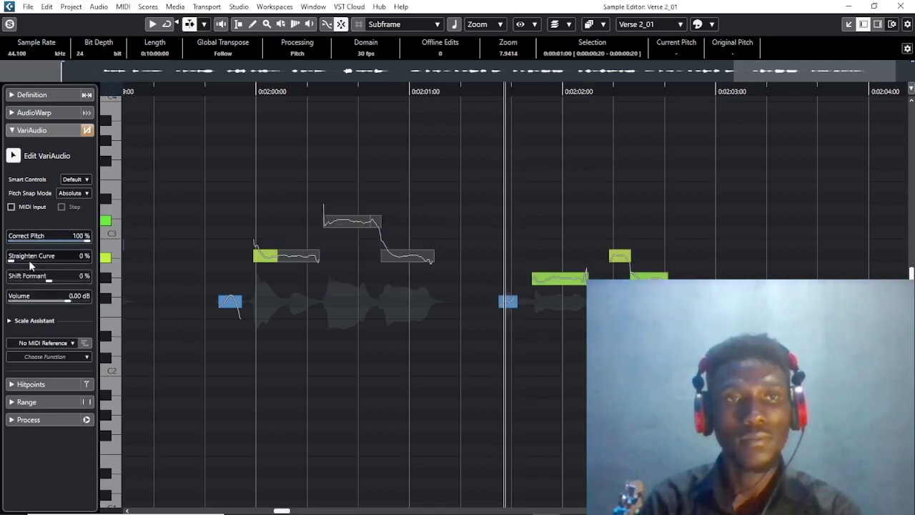
drag(29, 260, 35, 261)
Play the corrected ending, return to the project window, and place the project cursor at the start of the Verse 2_01 event.
key(space)
key(Return)
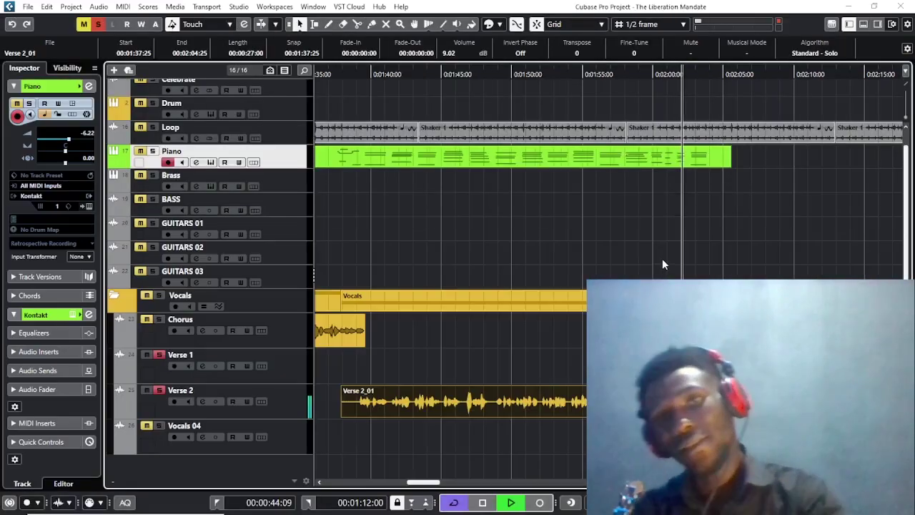
key(space)
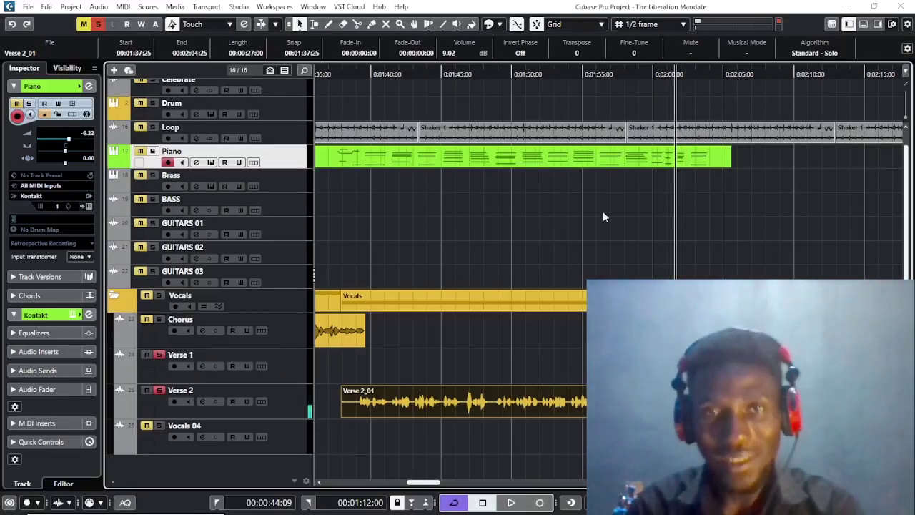
scroll(602, 211, left, 2)
key(l)
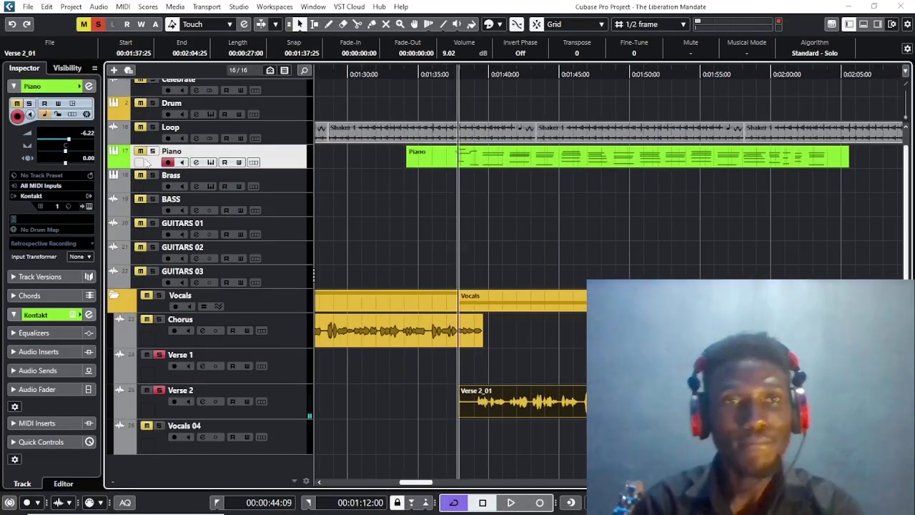
Delete the MIDI part from the Piano track.
click(482, 158)
key(Delete)
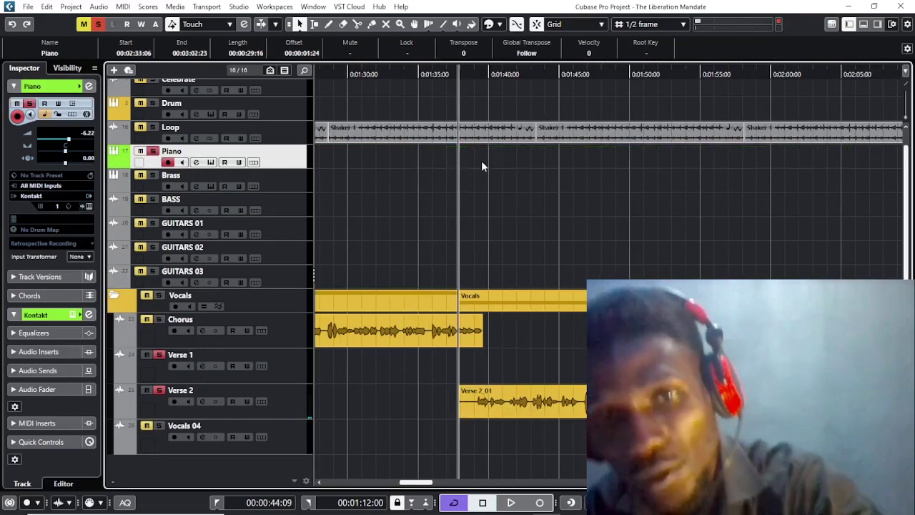
Set the locators to the range of the Verse 2_01 event and play the corrected vocal from its start.
click(468, 397)
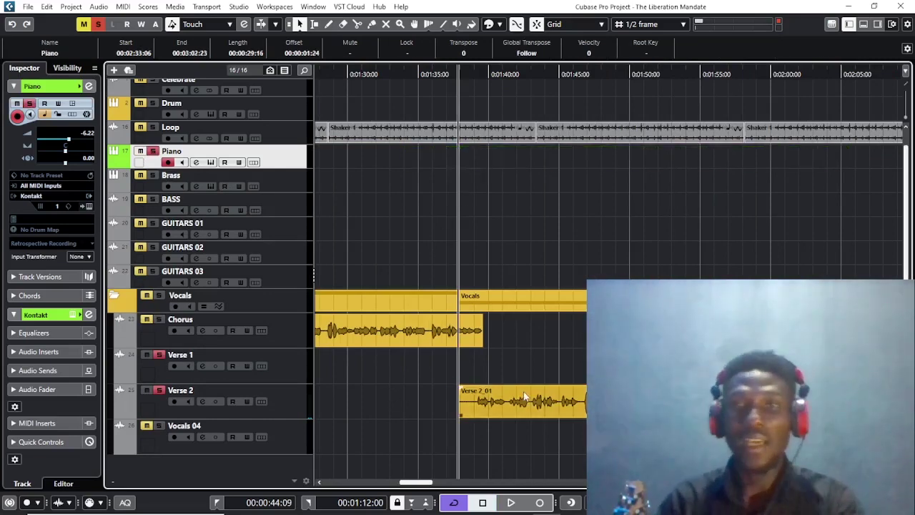
key(p)
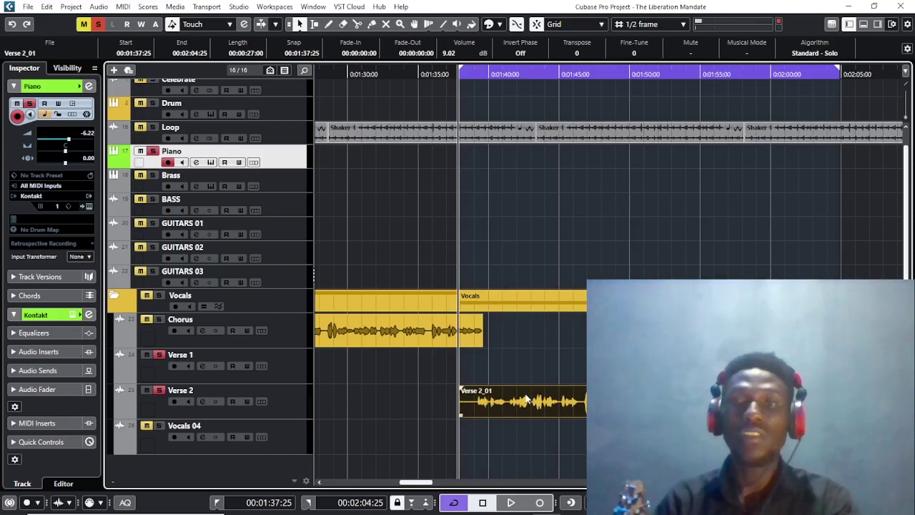
key(space)
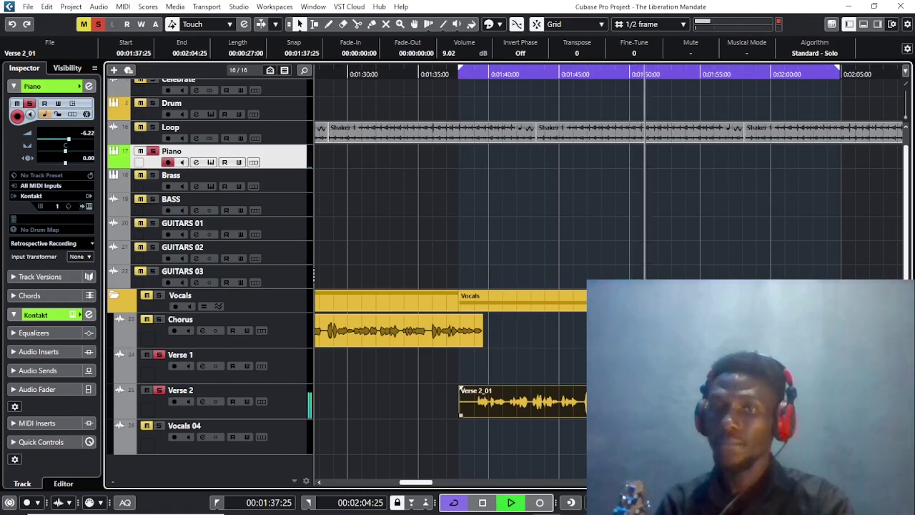
key(space)
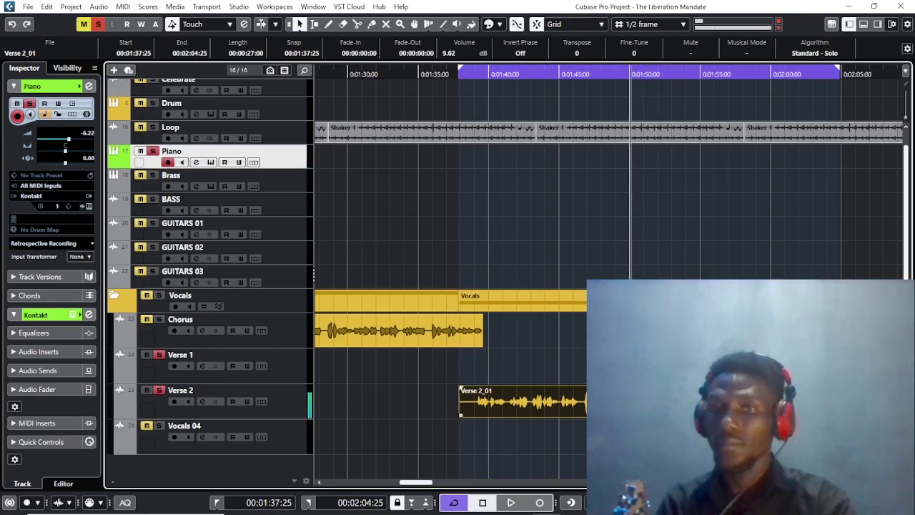
Open the Verse 2_01 event in a separate Sample Editor window and activate Edit VariAudio.
double_click(493, 402)
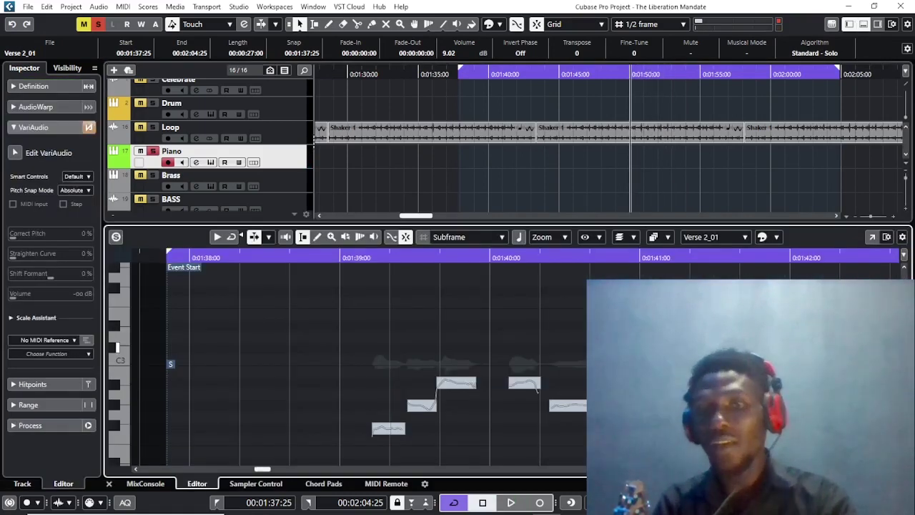
click(870, 237)
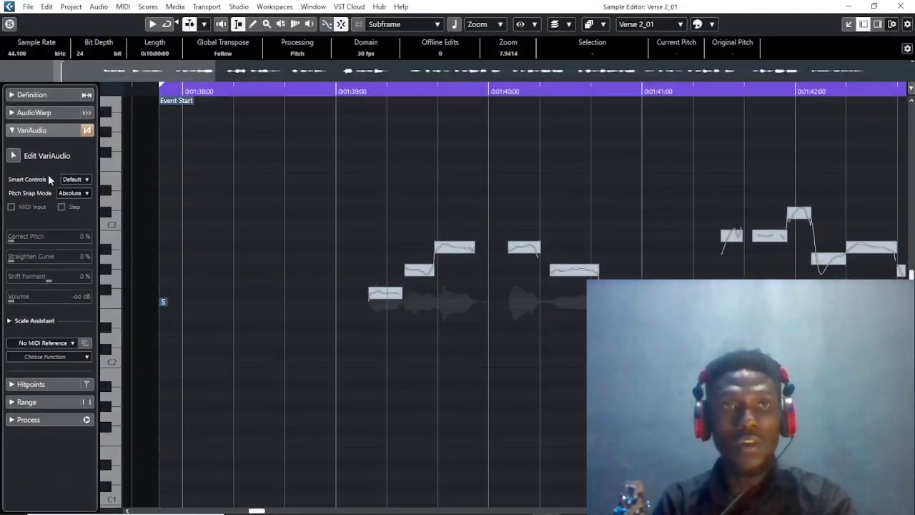
click(14, 156)
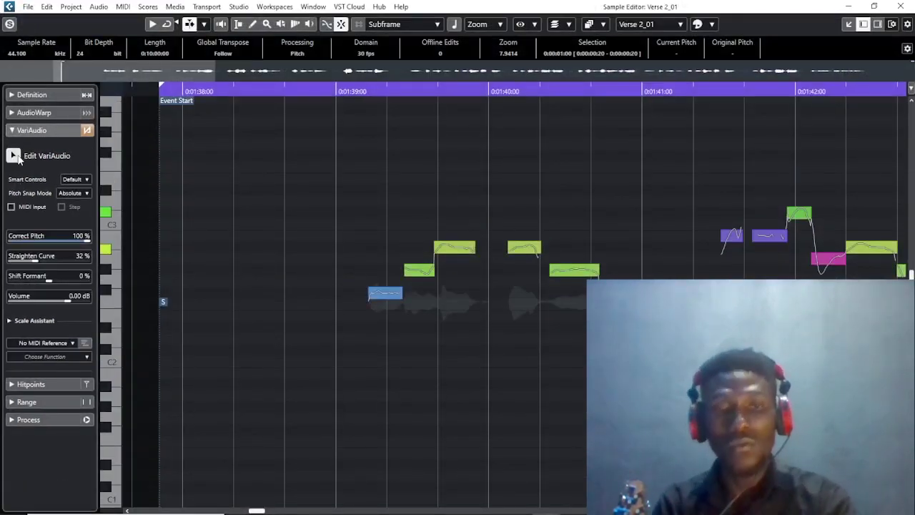
Play the vocal phrase between 0:01:50:00 and 0:01:53:00 to check the pitch of its segments.
key(space)
key(space)
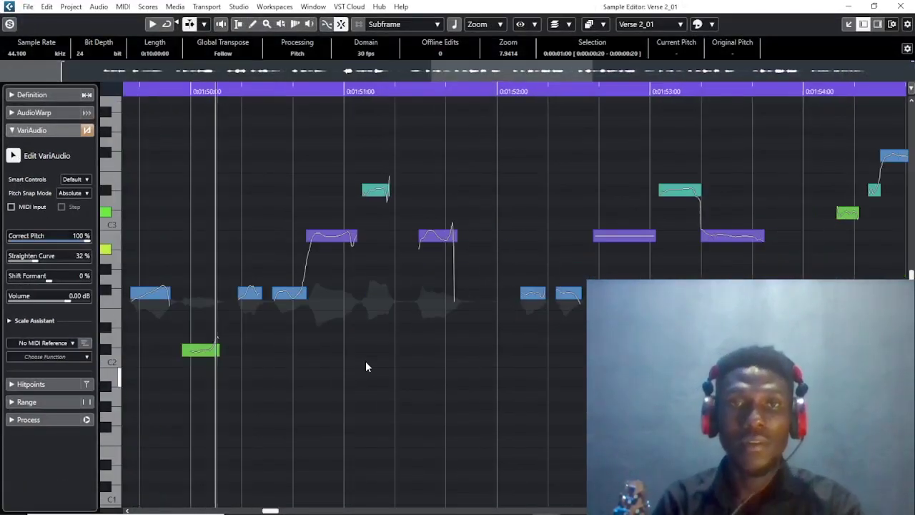
key(space)
scroll(365, 356, left, 1)
key(space)
scroll(571, 290, right, 1)
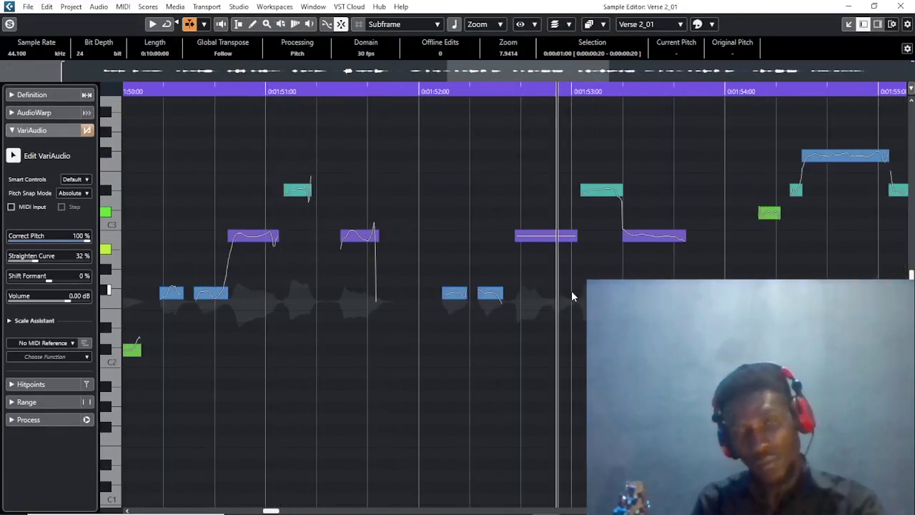
key(space)
Lower the straightened segment just before 0:01:53:00 to A#2, and move the two segments following it down in pitch.
drag(548, 241, 547, 253)
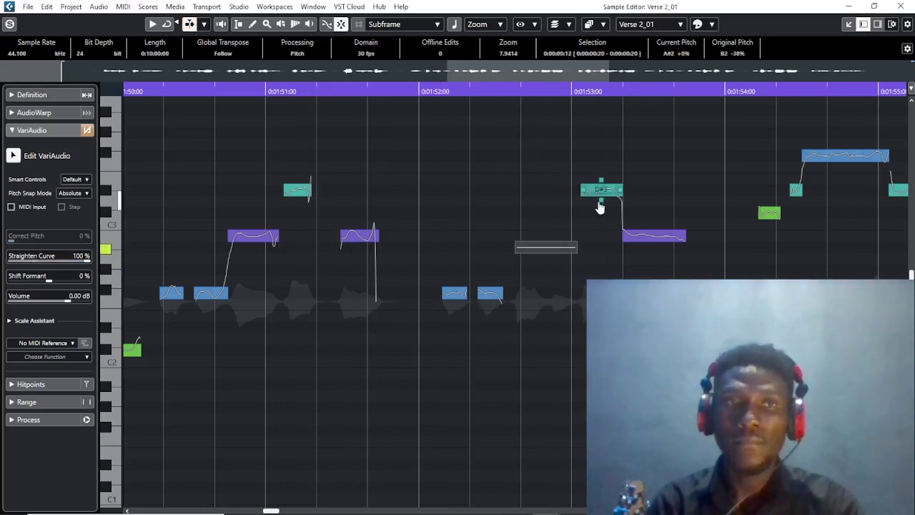
drag(601, 206, 601, 214)
drag(650, 247, 649, 258)
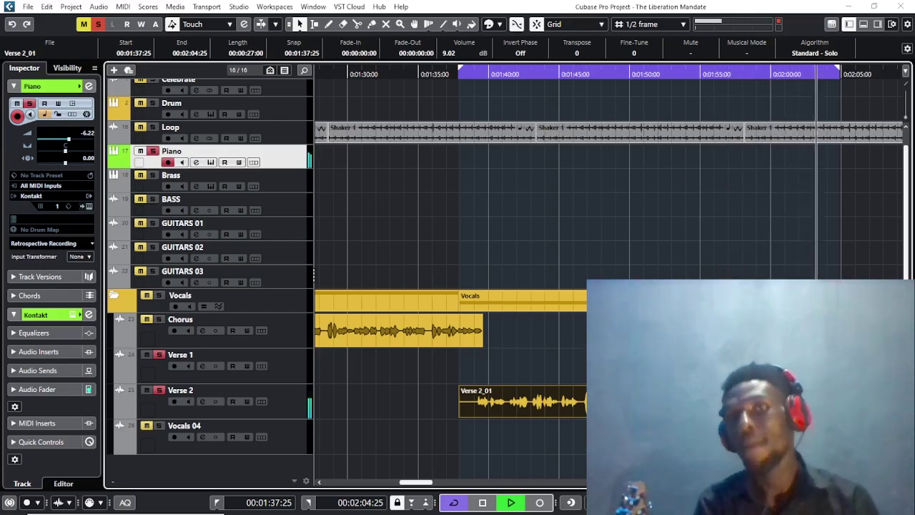
Stop the project playback and return the project cursor to the start of the Verse 2_01 event.
key(space)
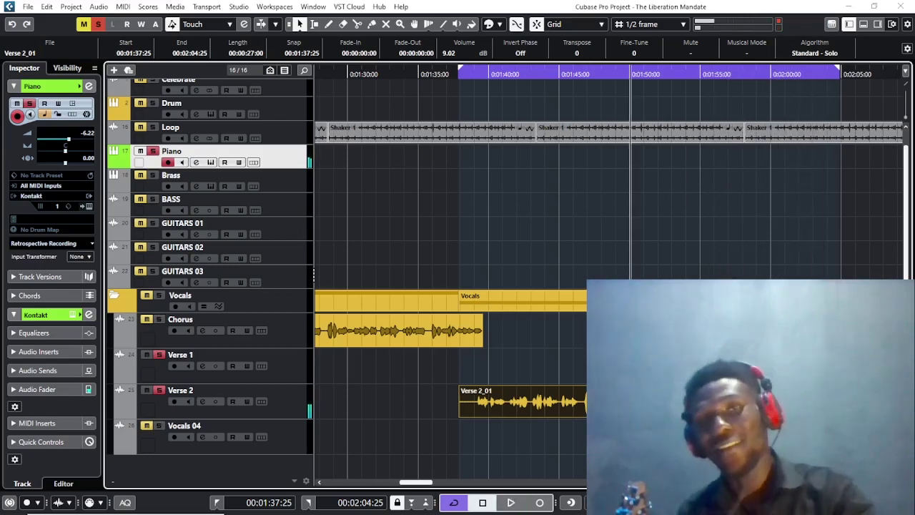
click(734, 275)
click(585, 406)
key(l)
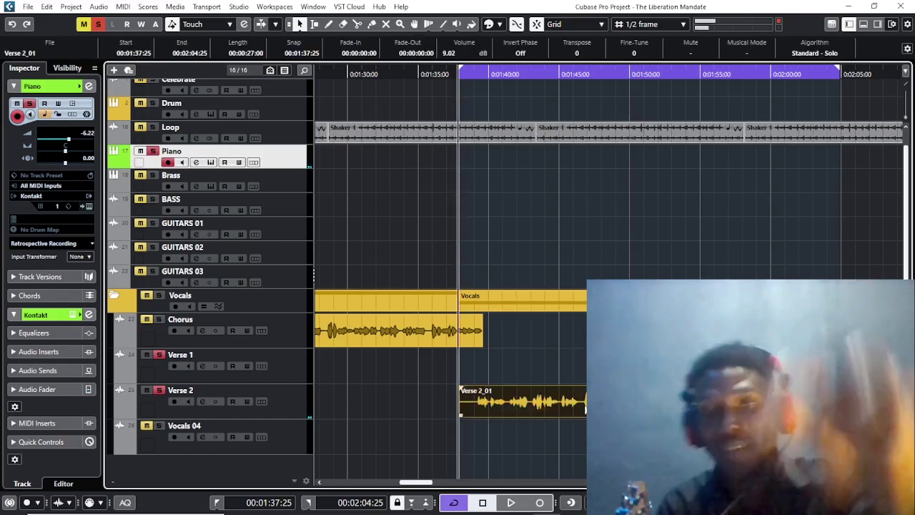